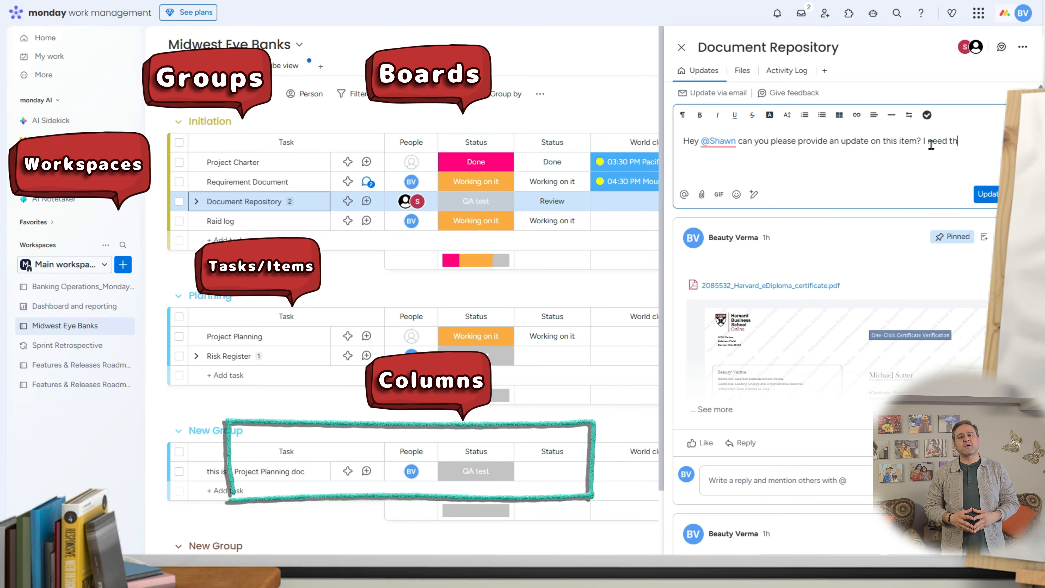
Step: Preview the finished Midwest Eye Banks board and dashboard, then go to the monday.com log-in page
type("y EOD.")
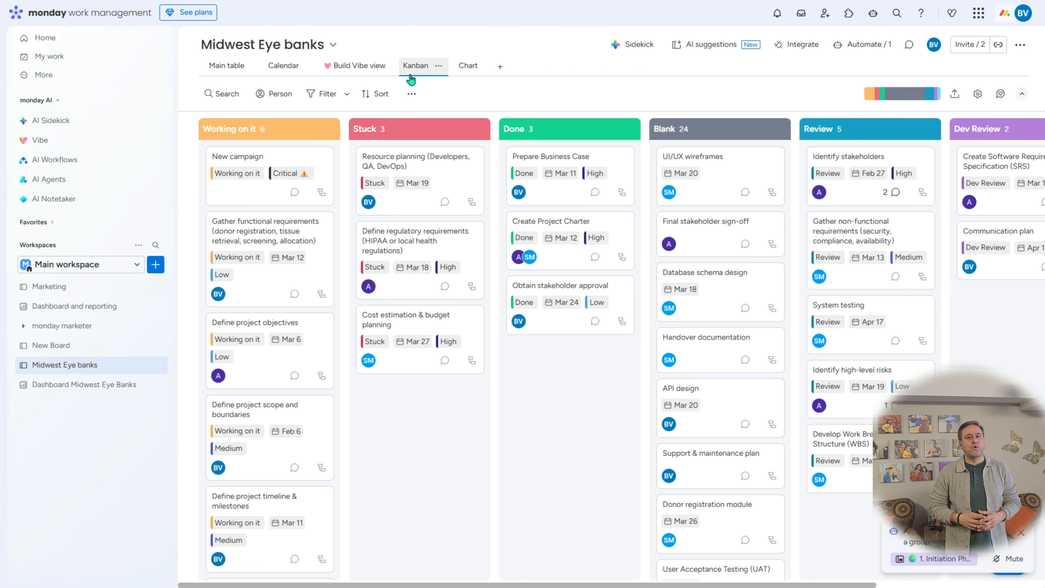
left_click(92, 387)
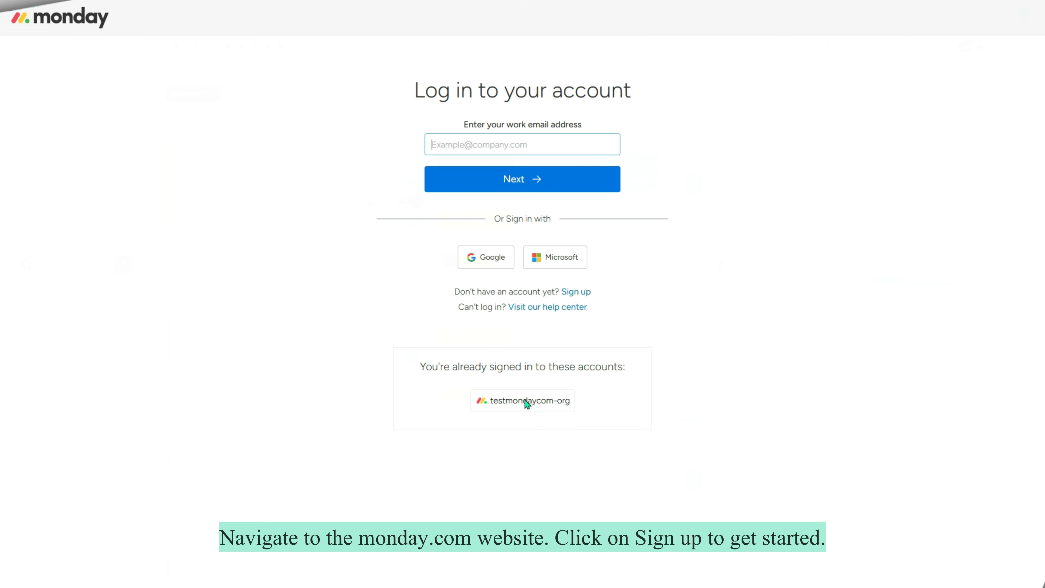
Step: Start a new sign-up with the saved email address and pass the reCAPTCHA check
left_click(582, 295)
left_click(247, 273)
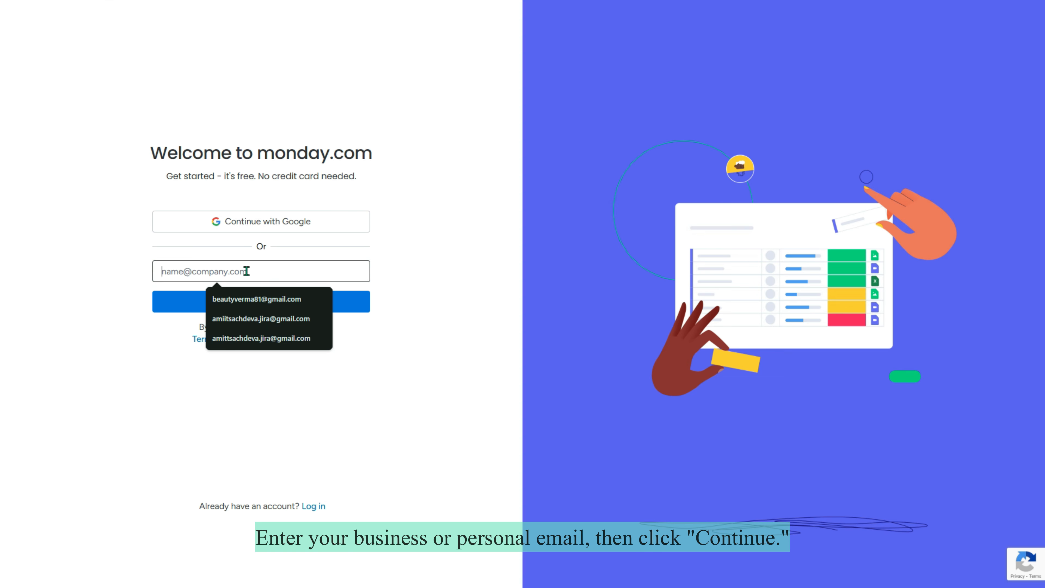
type("be")
left_click(262, 293)
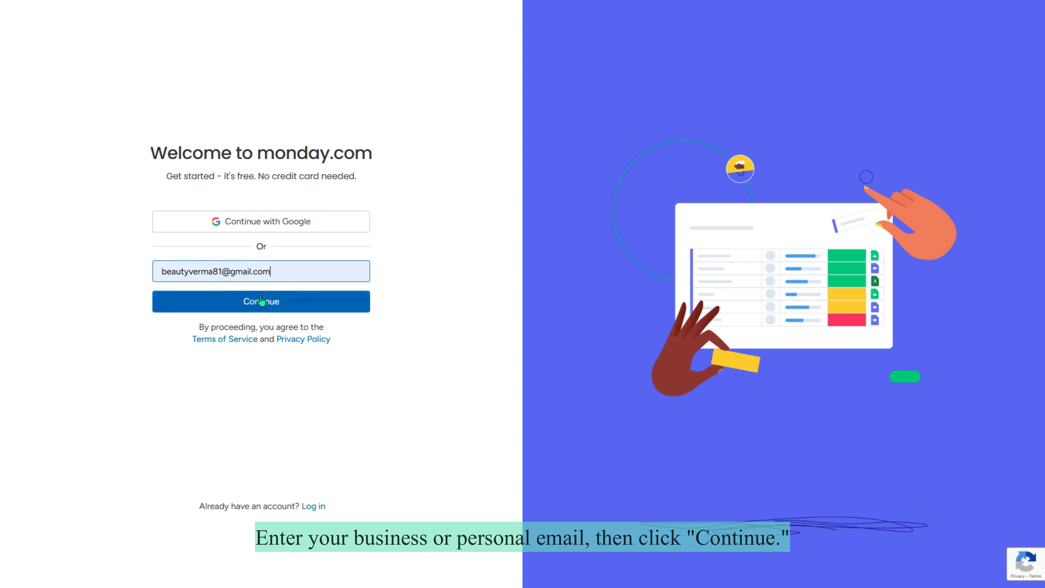
left_click(262, 306)
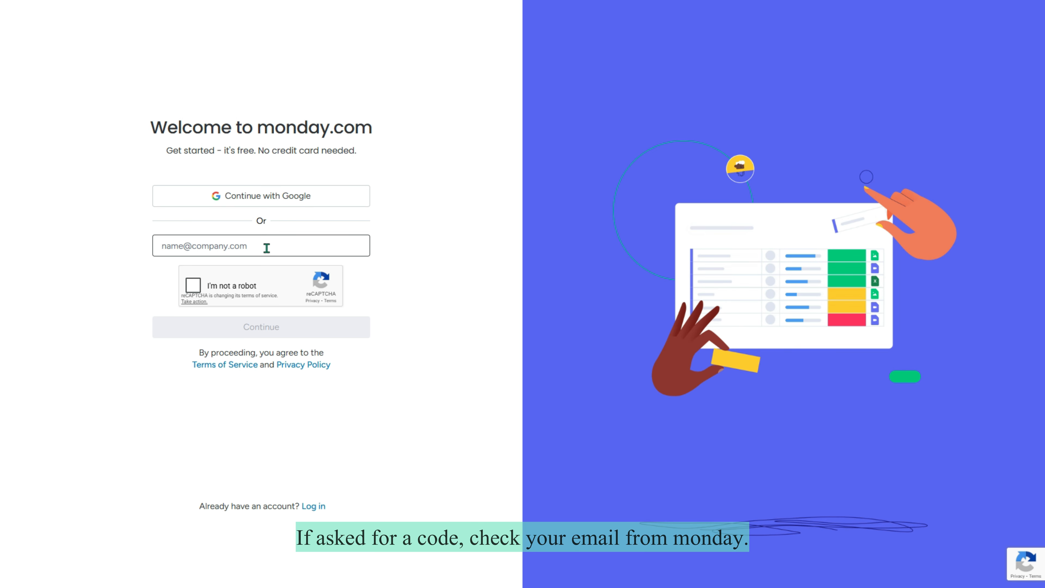
left_click(194, 285)
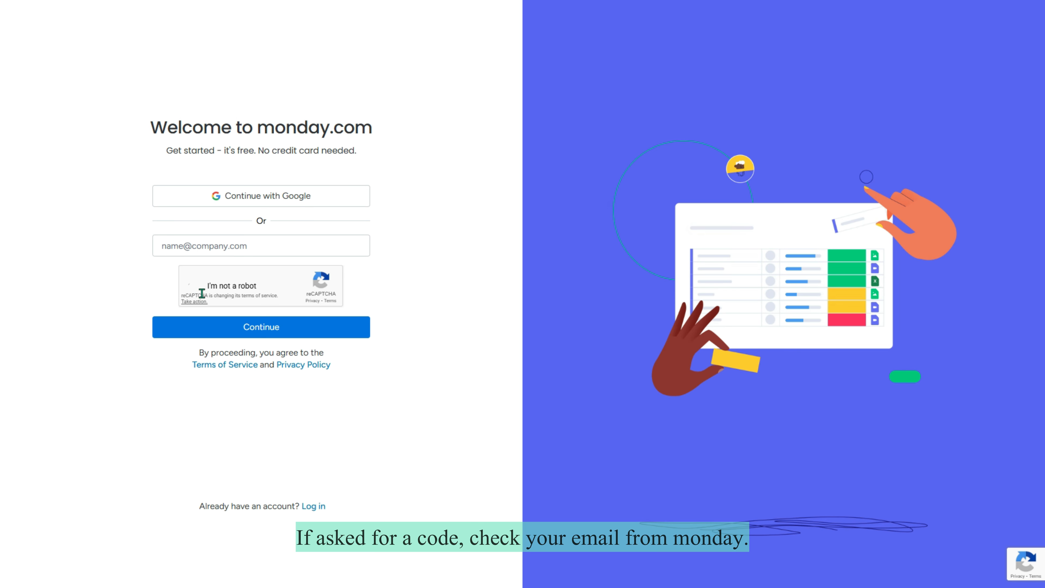
left_click(261, 243)
left_click(257, 268)
left_click(259, 327)
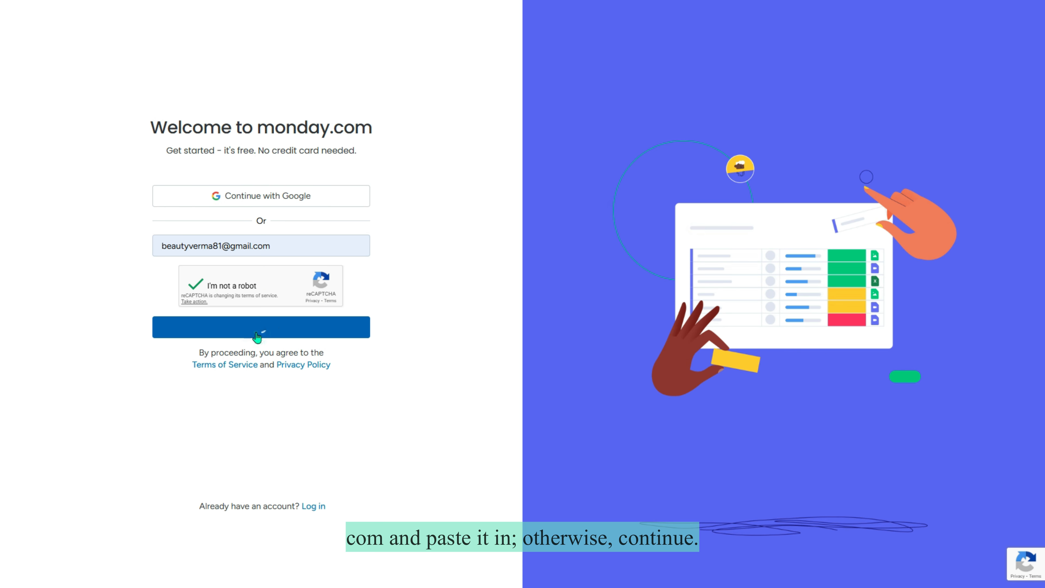
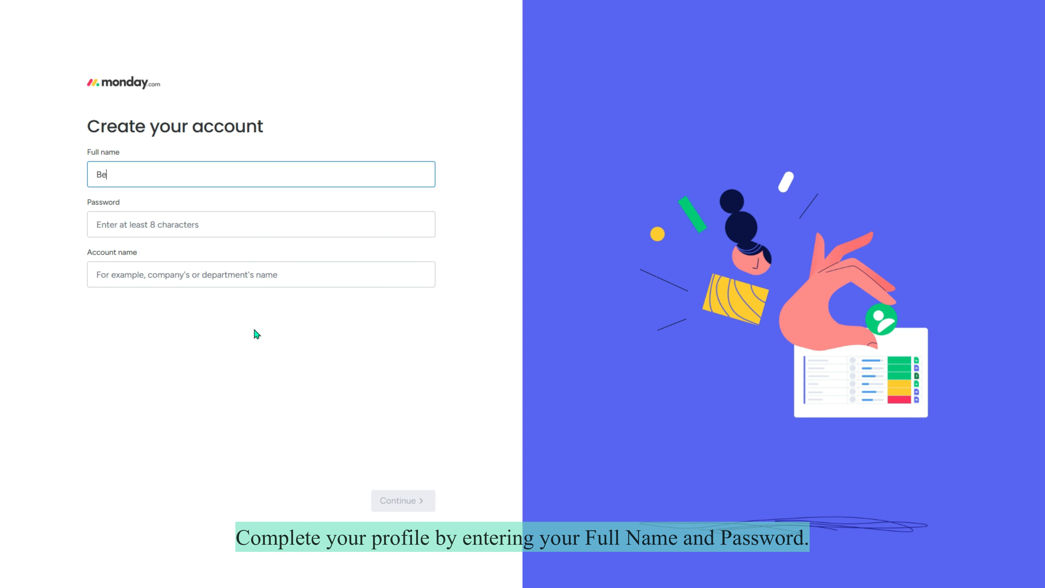
Step: Enter your full name, a password and account name Test_Corp_Banking, then submit
key("Tab")
type("**")
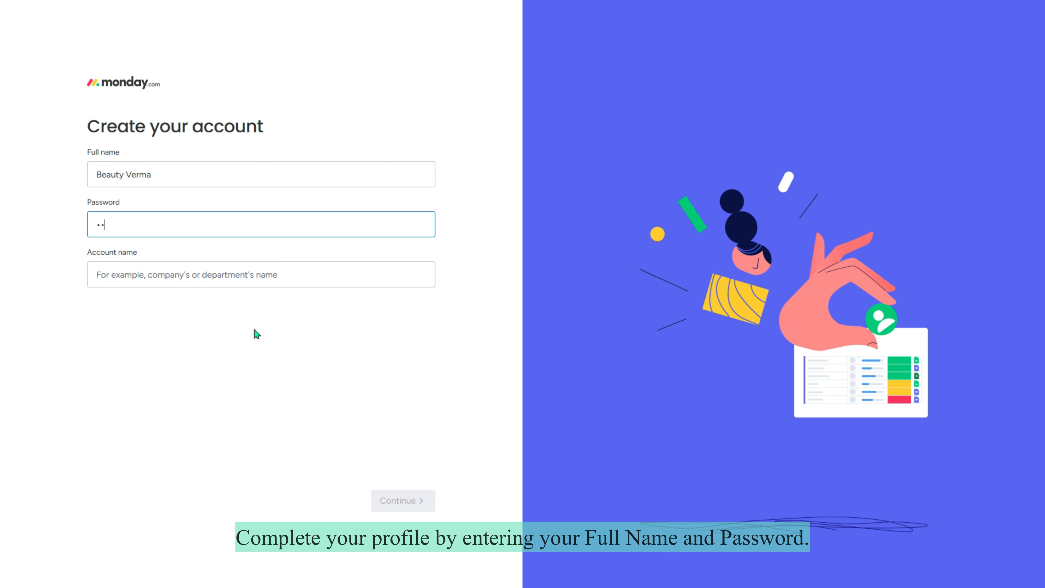
type("*")
key("Tab")
type("Test")
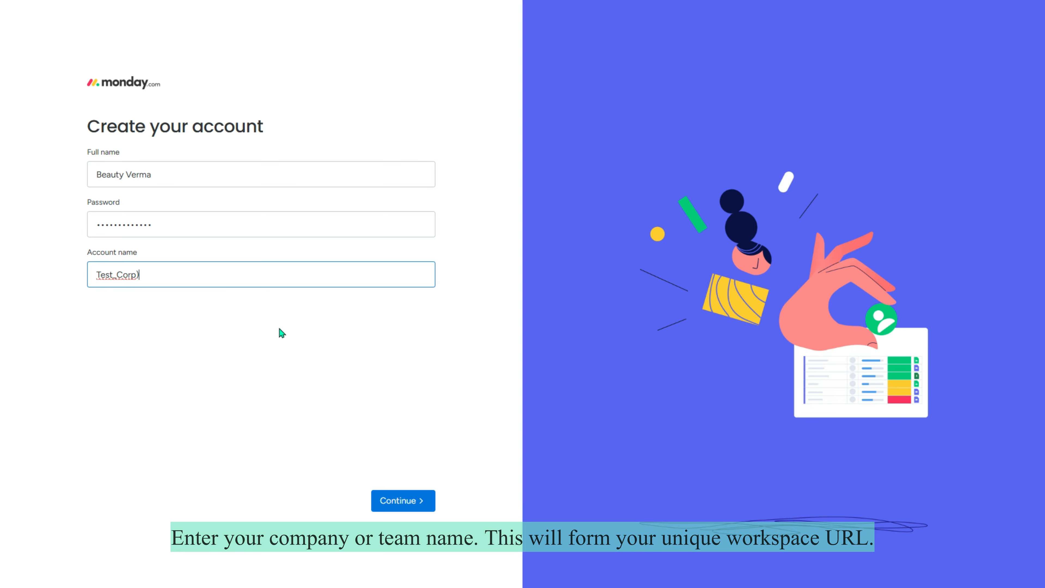
type("_Corp_Banking")
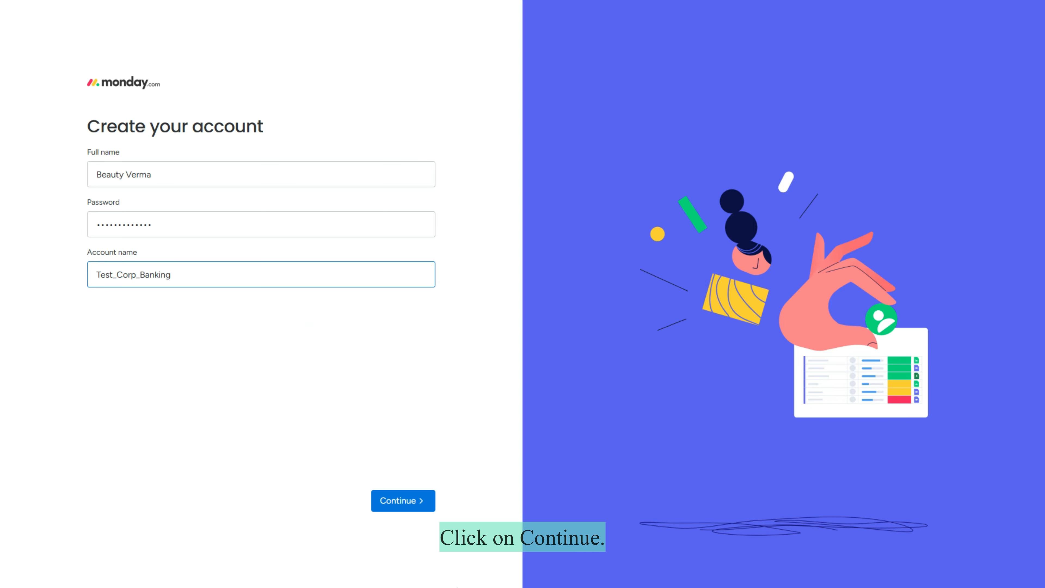
left_click(399, 502)
Step: Answer onboarding: work, Director, team 16-25, company 50-99, Operations, Portfolio management
left_click(107, 168)
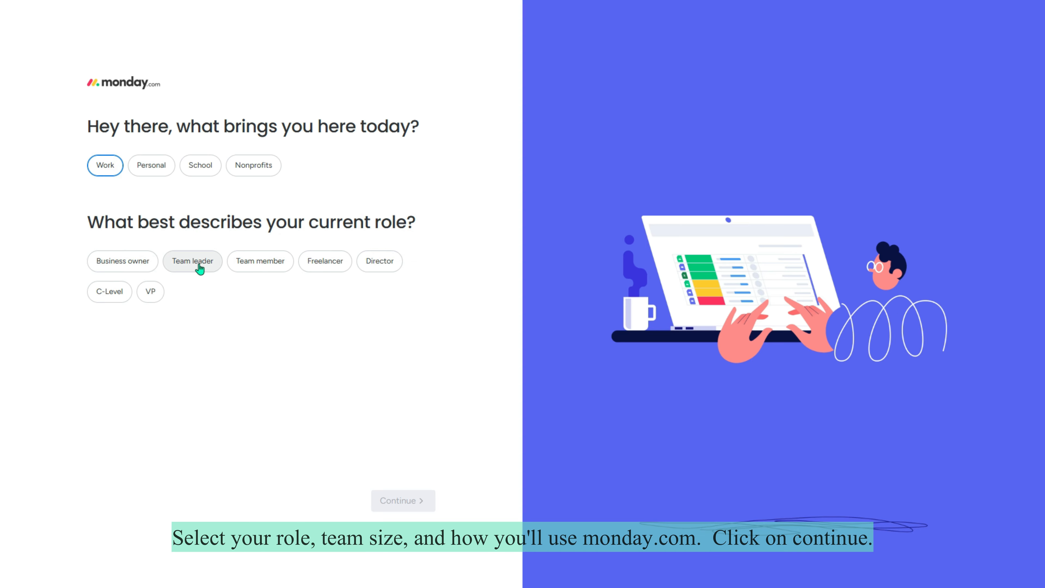
left_click(382, 264)
left_click(411, 494)
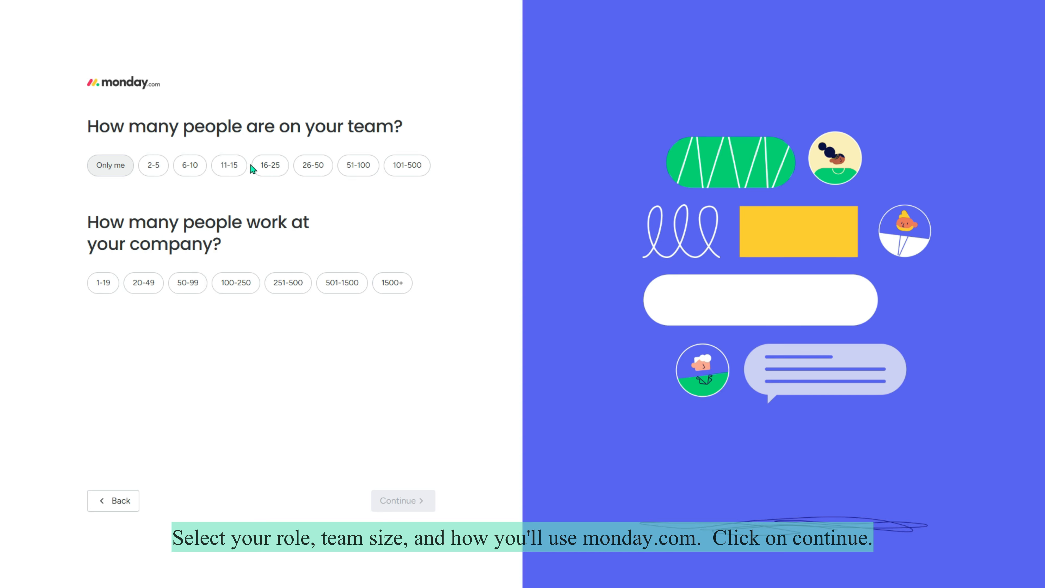
left_click(268, 166)
left_click(188, 283)
left_click(395, 499)
left_click(265, 190)
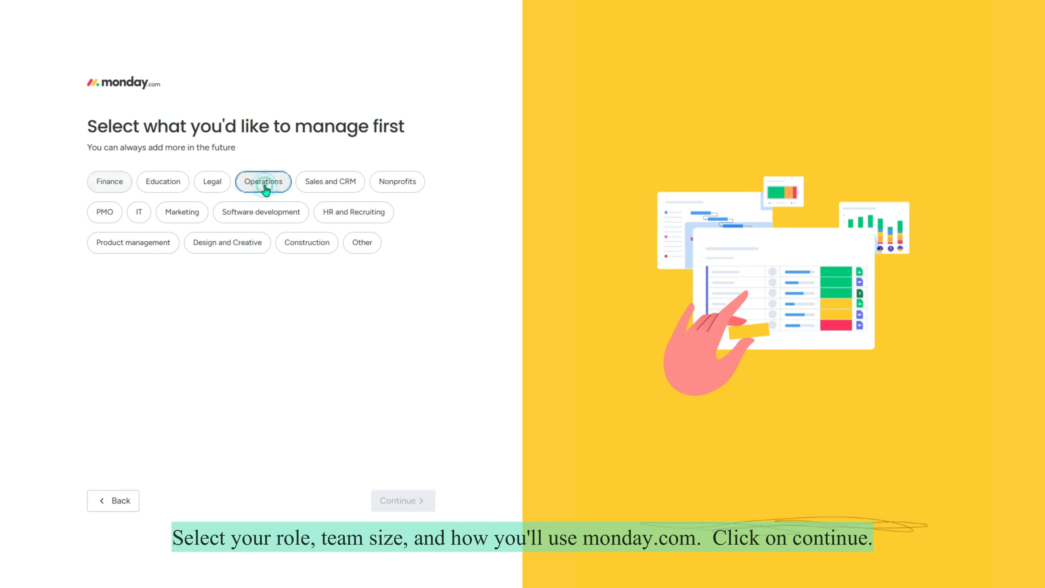
left_click(401, 499)
left_click(225, 181)
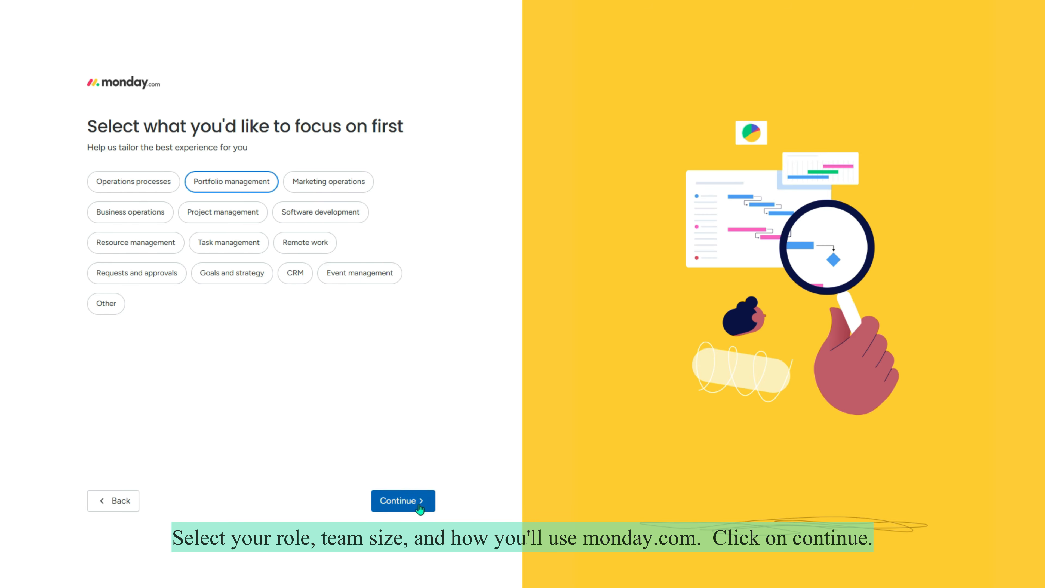
left_click(401, 499)
left_click(404, 498)
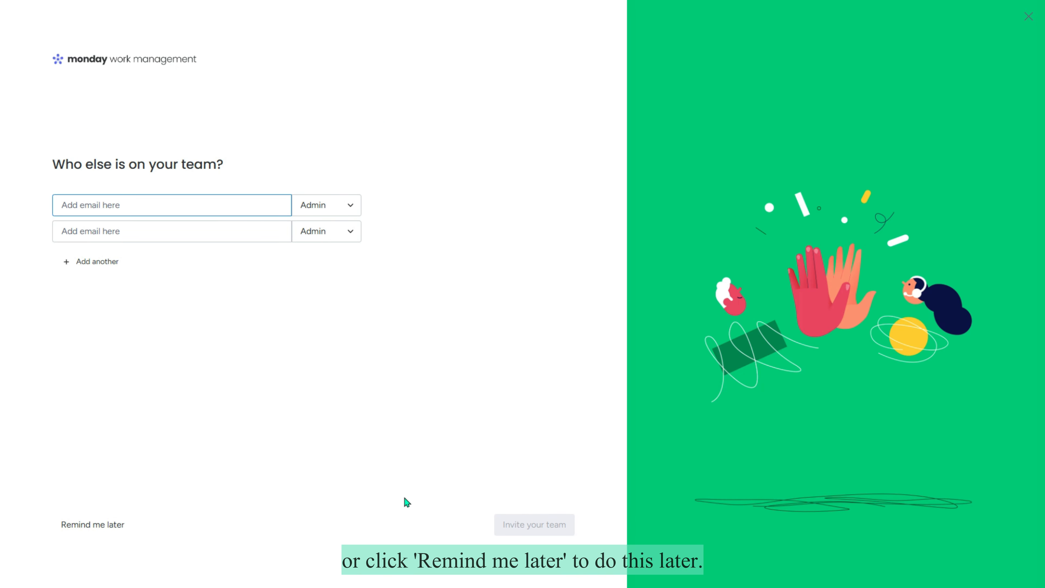
Step: Skip inviting teammates and name the first board Banking Operations_Monday.com
left_click(89, 521)
type("Bankin")
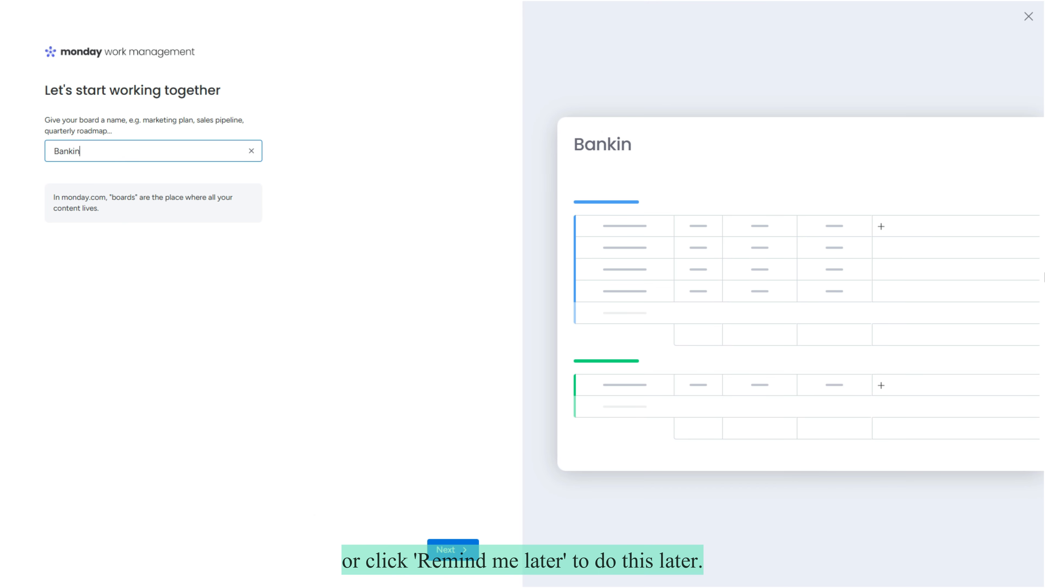
type("g Operations_Monday.com")
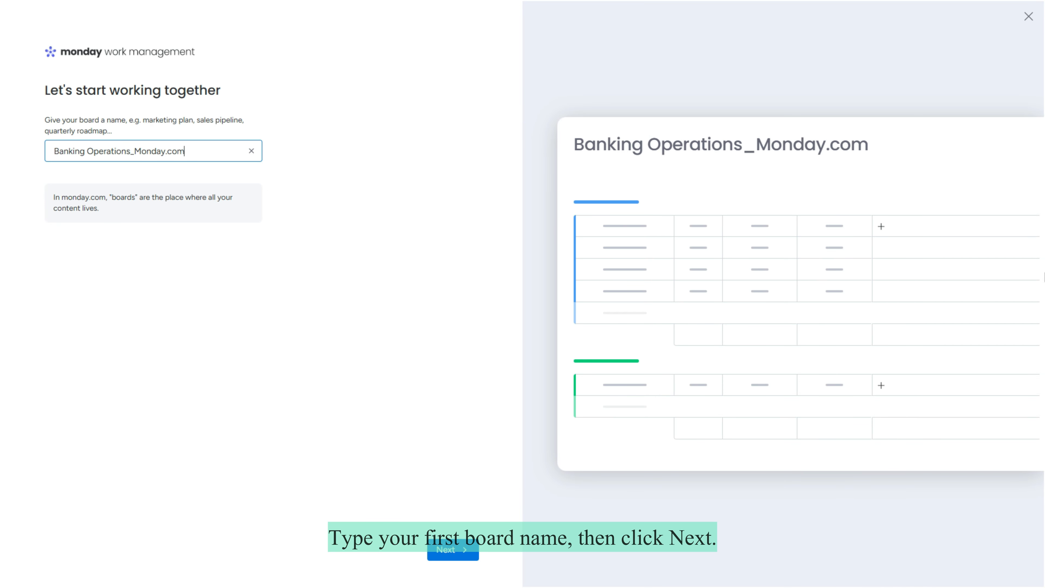
left_click(453, 552)
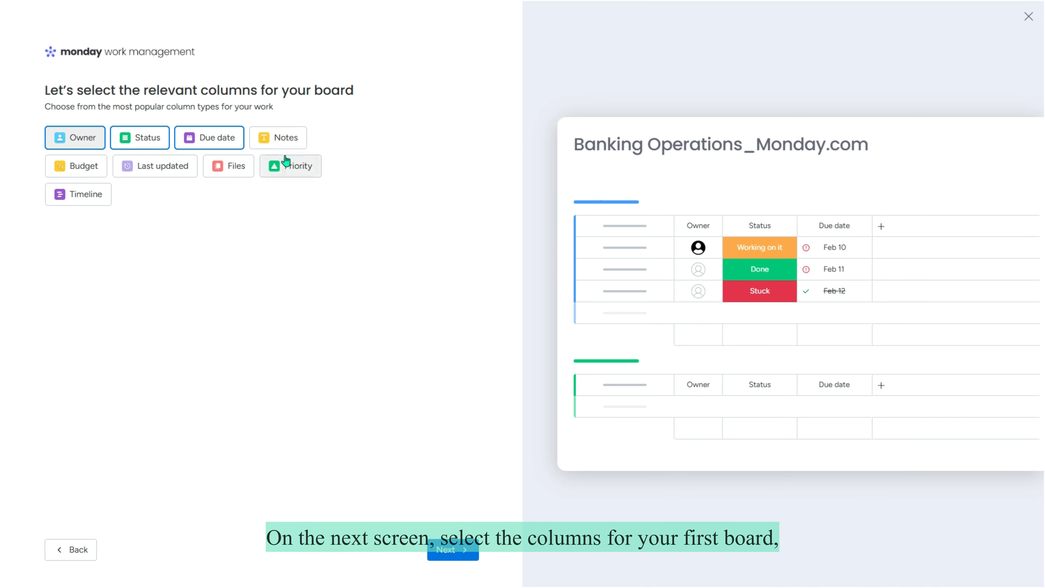
Step: Add Notes and Priority columns and the Tasks by due date and Tasks by owner widgets
left_click(288, 145)
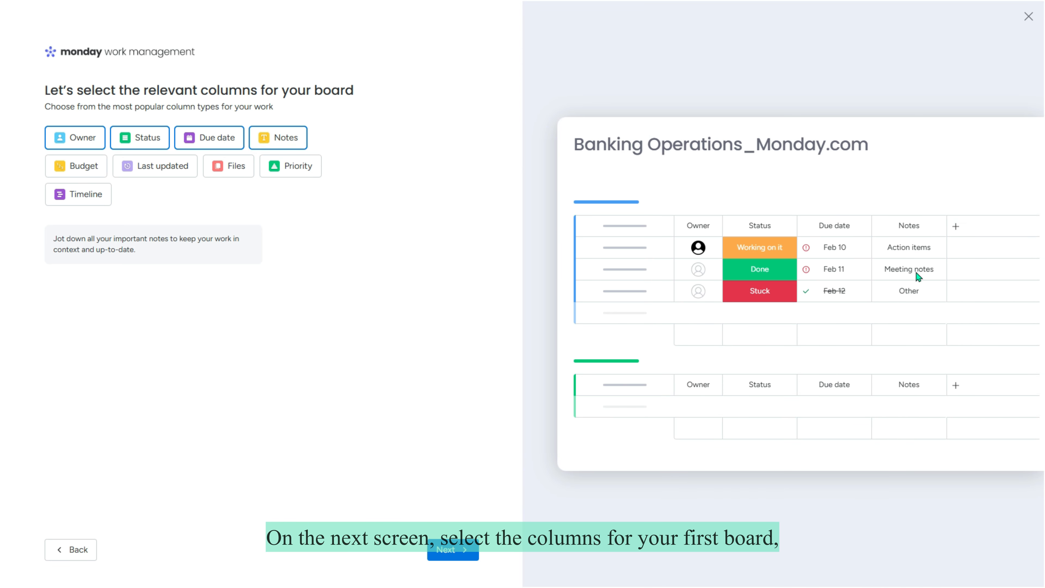
left_click(288, 166)
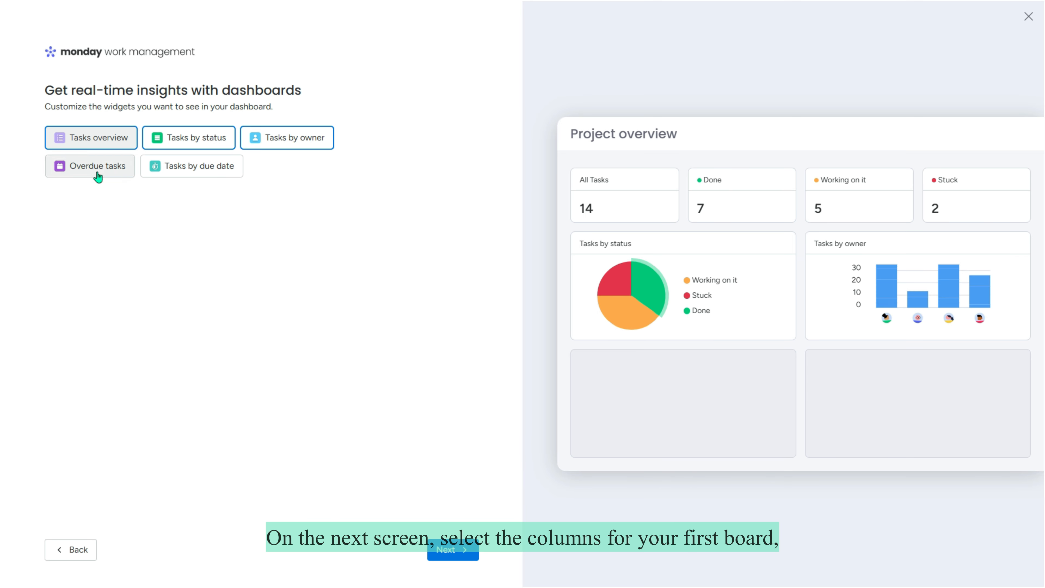
left_click(192, 166)
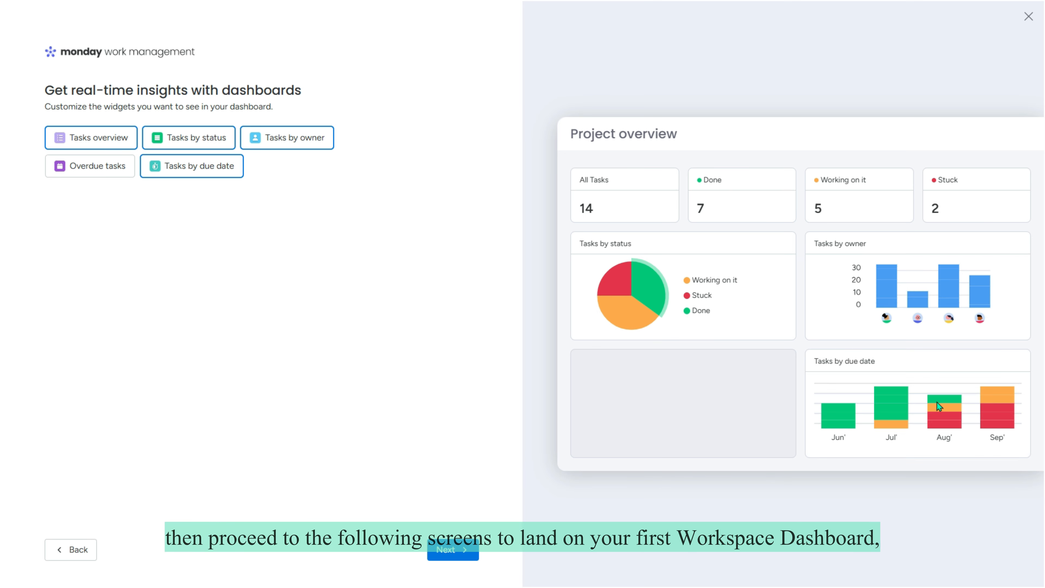
left_click(289, 143)
left_click(289, 143)
left_click(453, 552)
Step: Keep only the Table view layout and finish the board setup
left_click(185, 150)
left_click(321, 153)
left_click(78, 178)
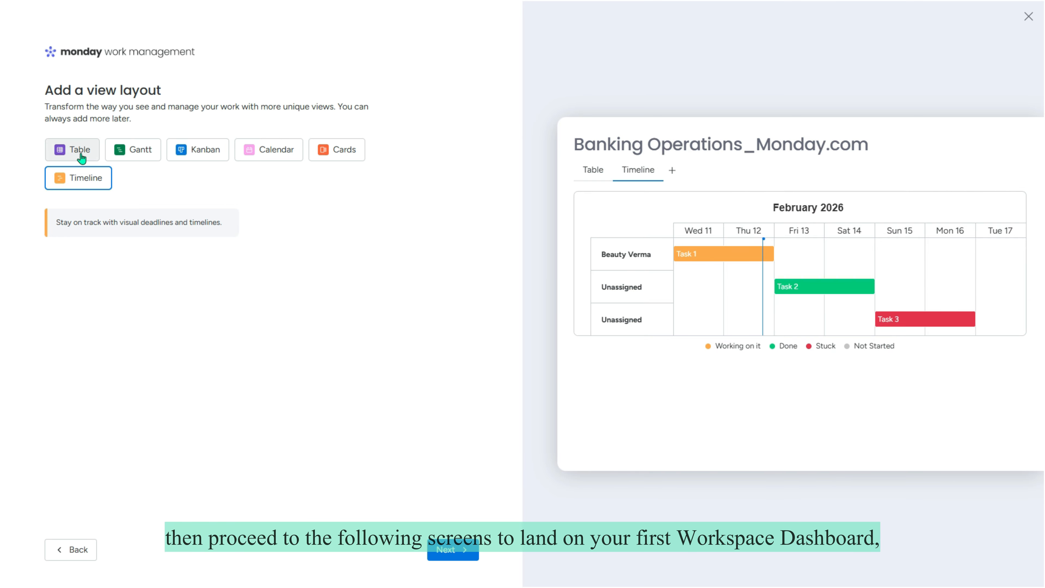
left_click(80, 157)
left_click(453, 552)
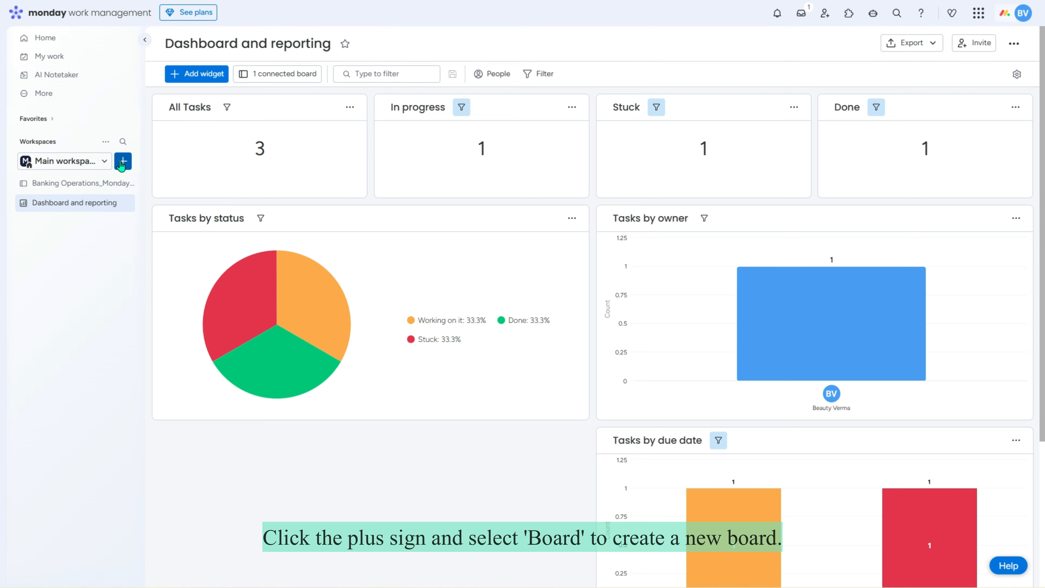
Step: Manually create a board named Midwest Eye Banks, keeping Items and the Main workspace
left_click(122, 162)
left_click(183, 230)
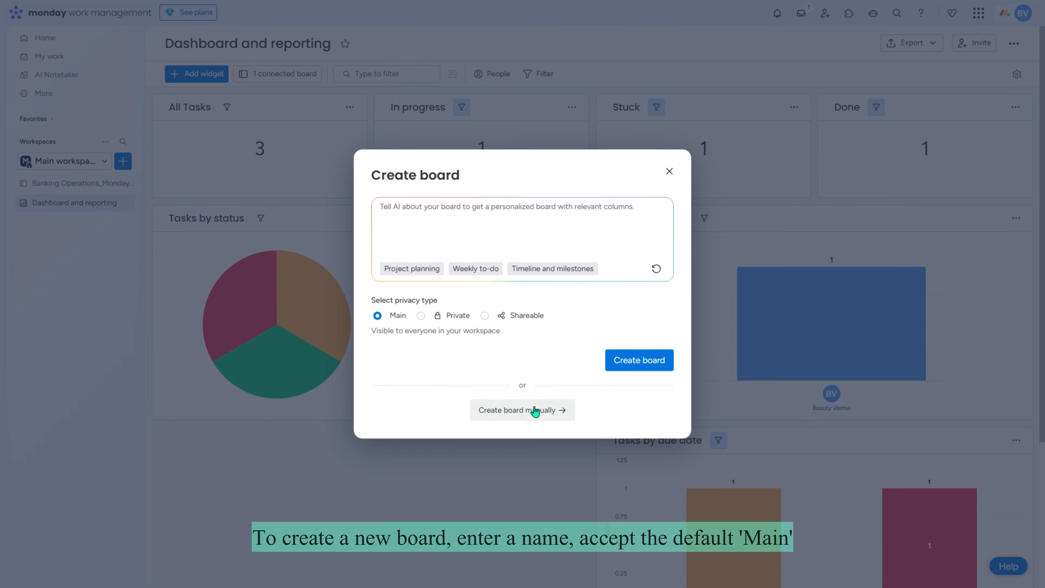
left_click(532, 419)
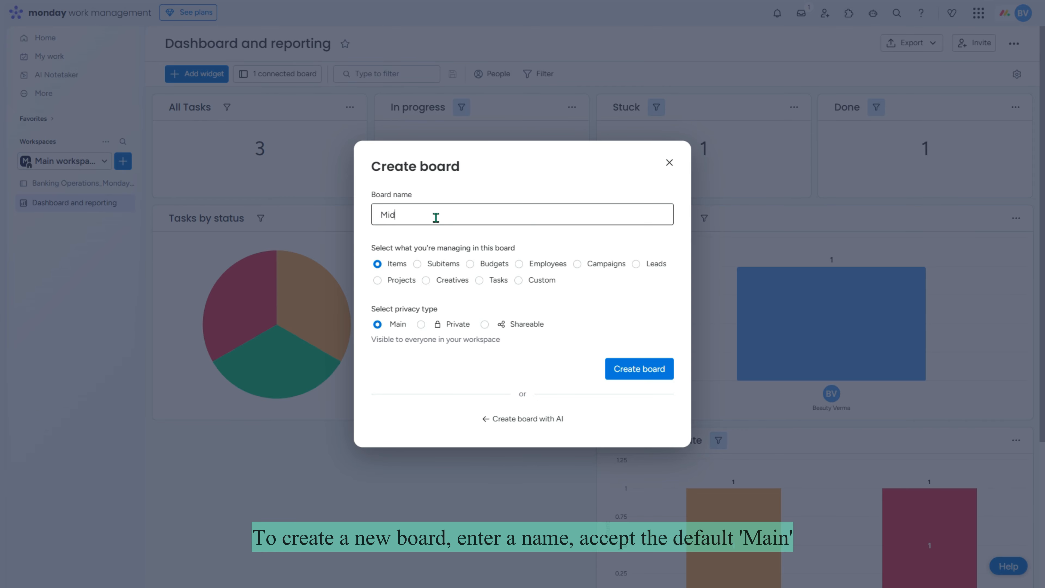
type("Midwest Eye Banks")
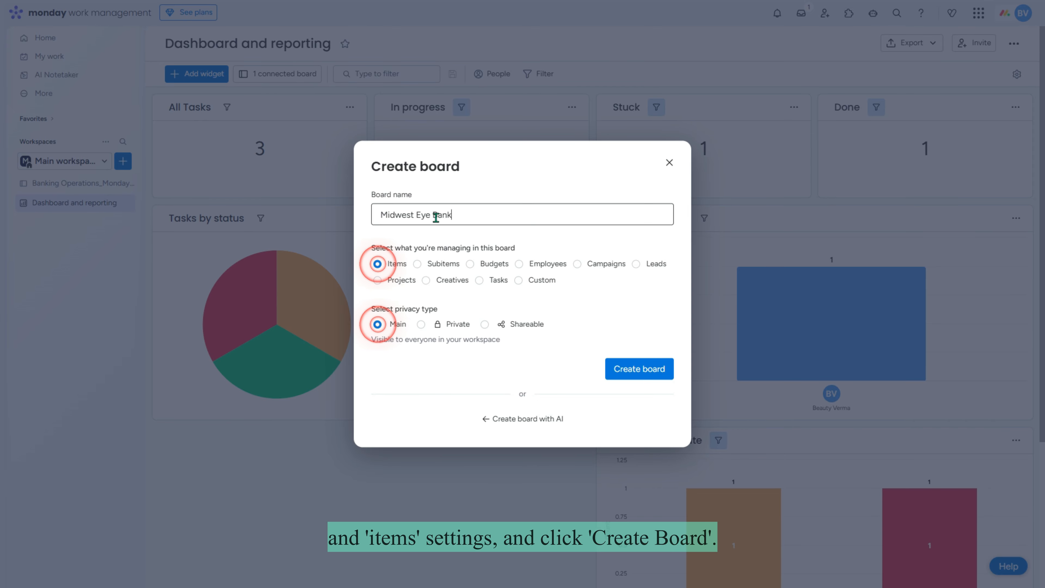
left_click(642, 370)
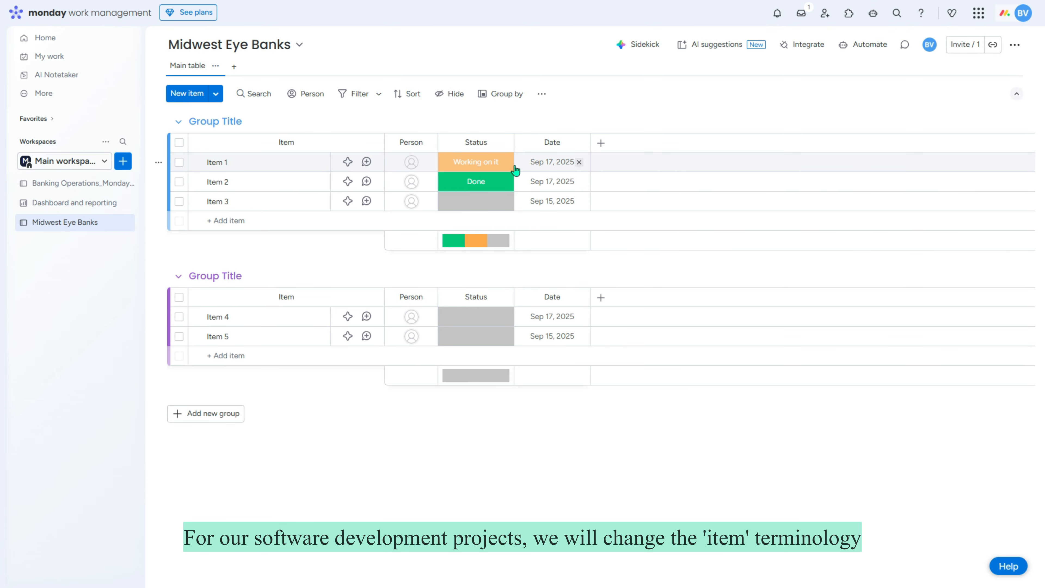
Step: Change the board's item terminology to Tasks
left_click(1015, 44)
mouse_move(946, 213)
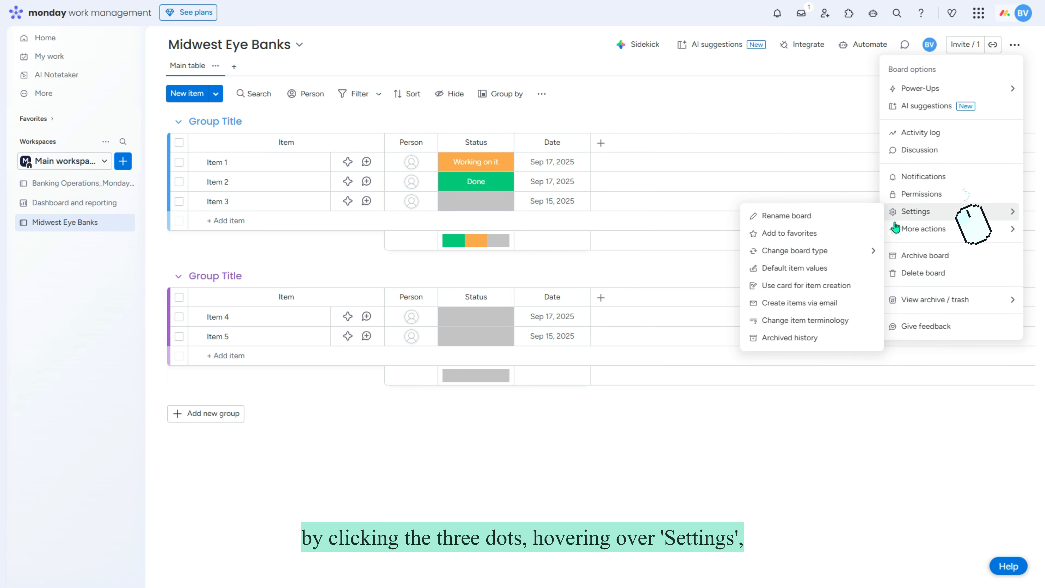
left_click(791, 320)
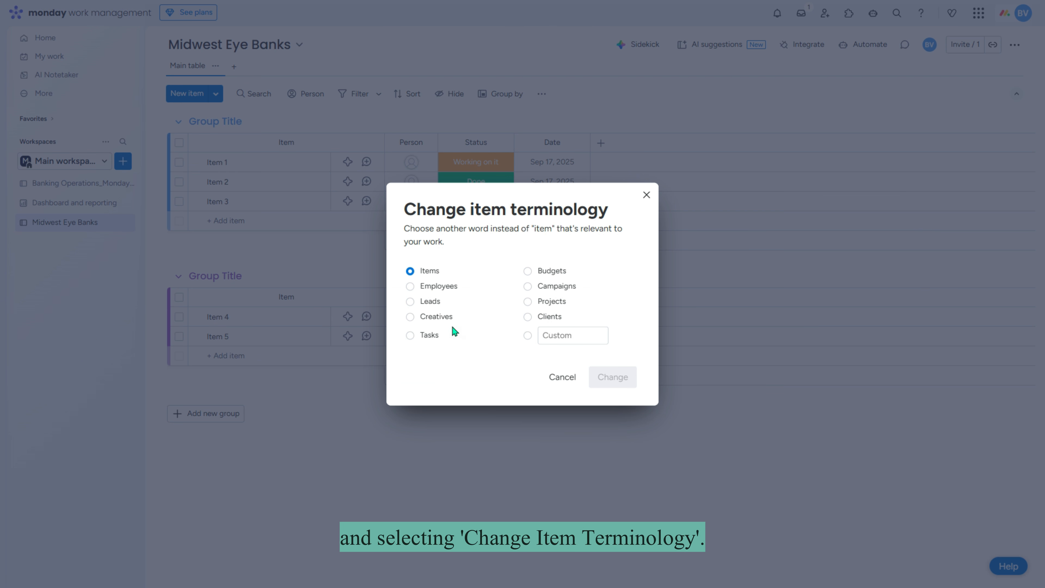
left_click(418, 337)
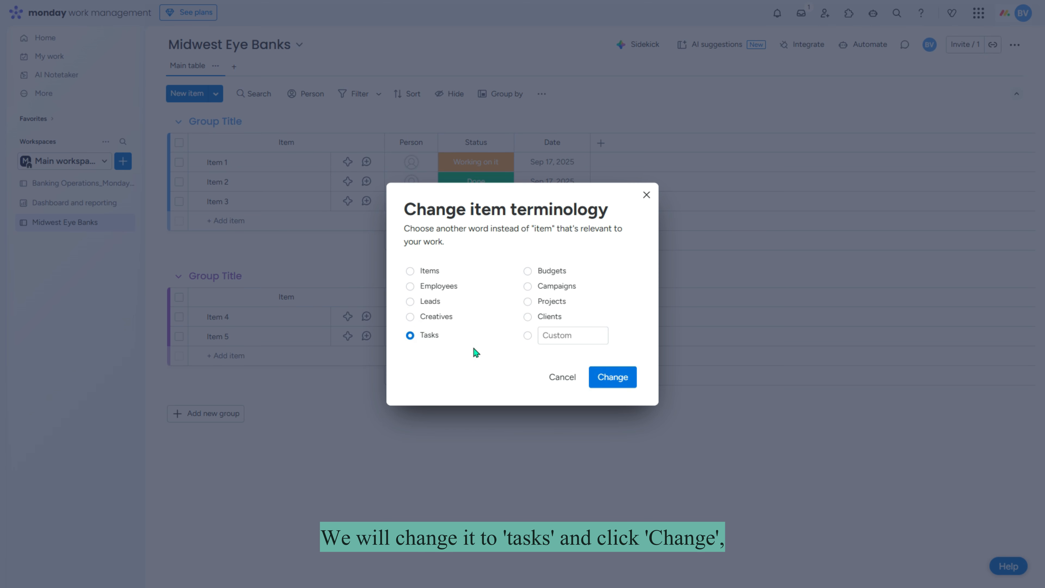
left_click(612, 377)
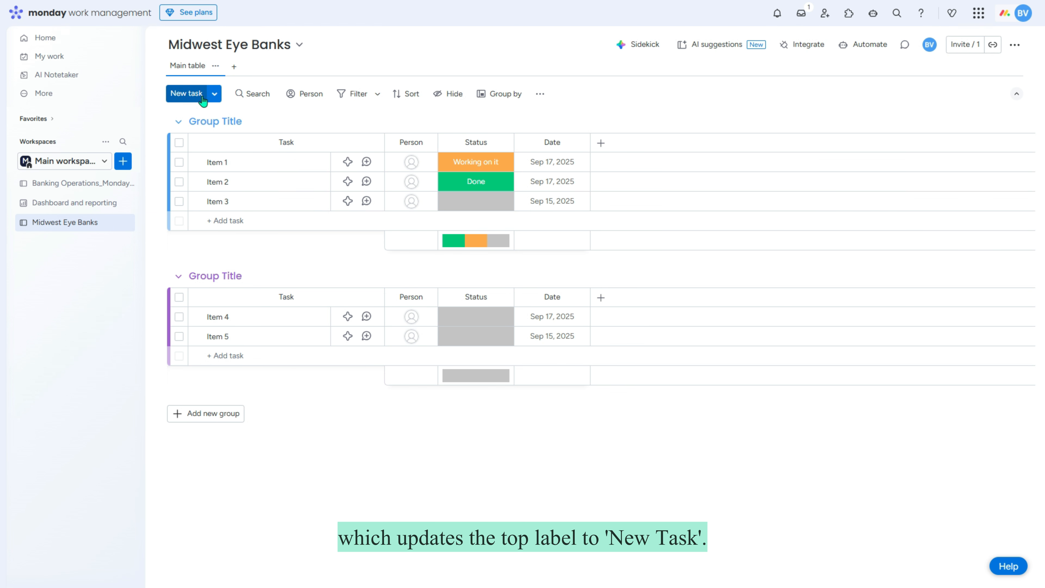
Step: Add the description 'This is for Eye Banks Migration.' and star the board as a favourite
left_click(280, 45)
left_click(246, 97)
type("This is for")
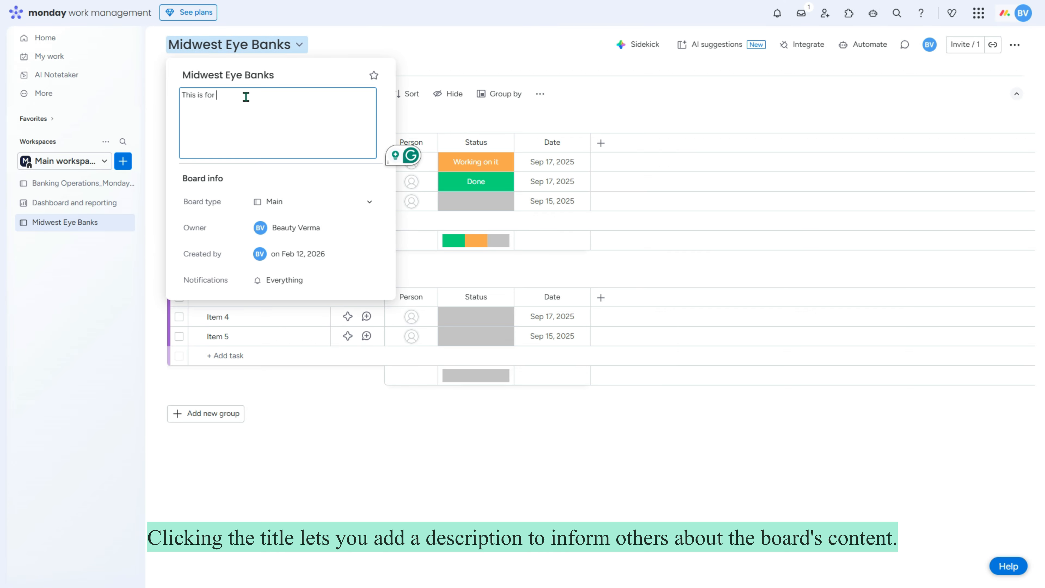
type(" Eye Banks Migration.")
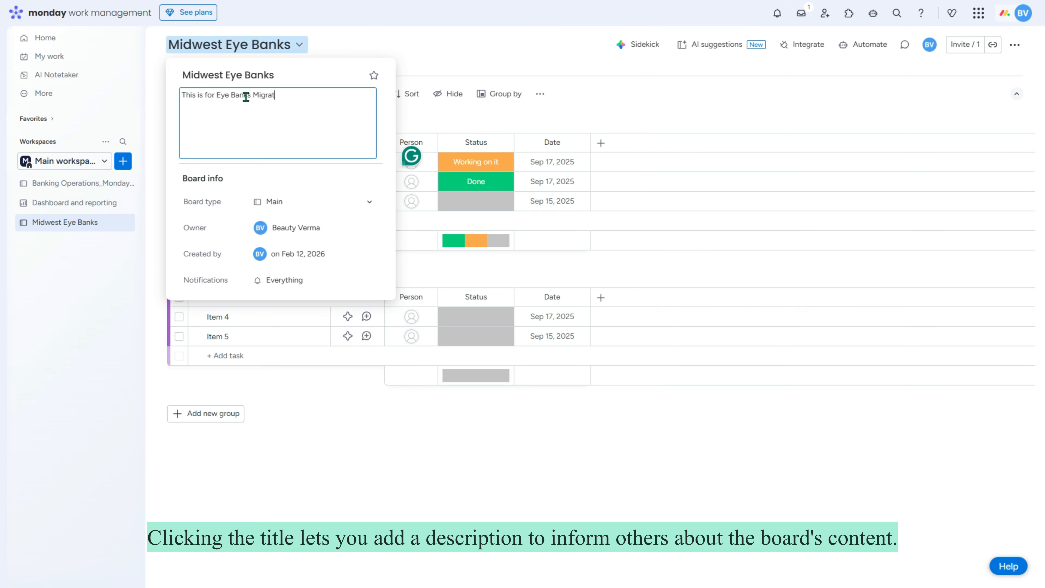
left_click(369, 208)
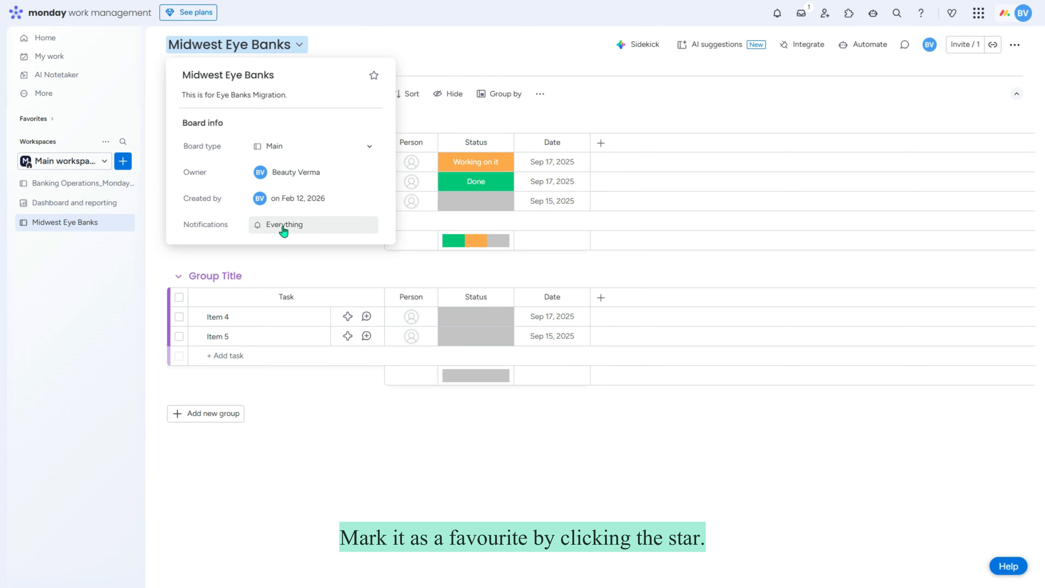
left_click(374, 75)
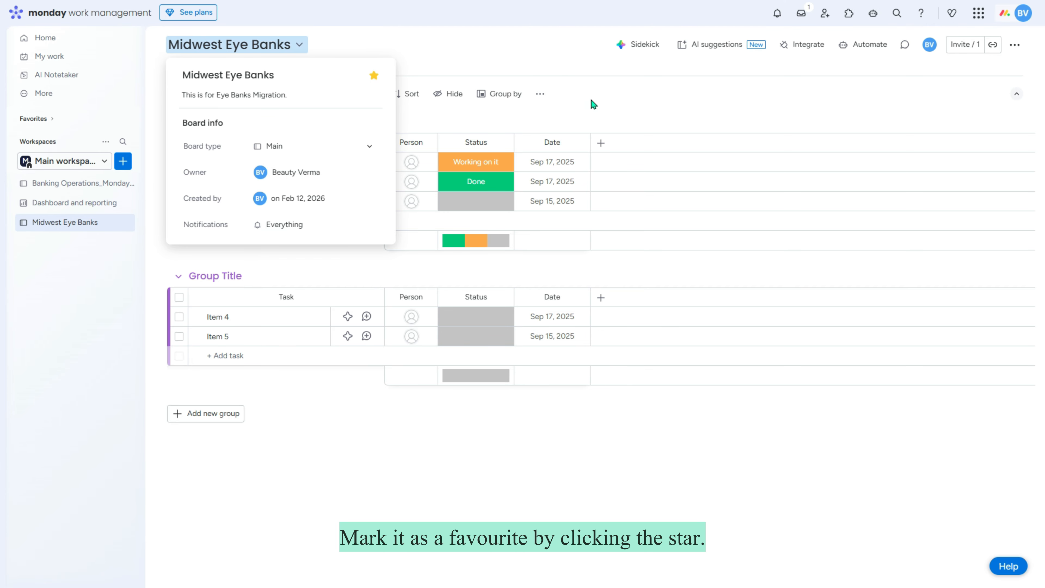
left_click(613, 108)
left_click(37, 119)
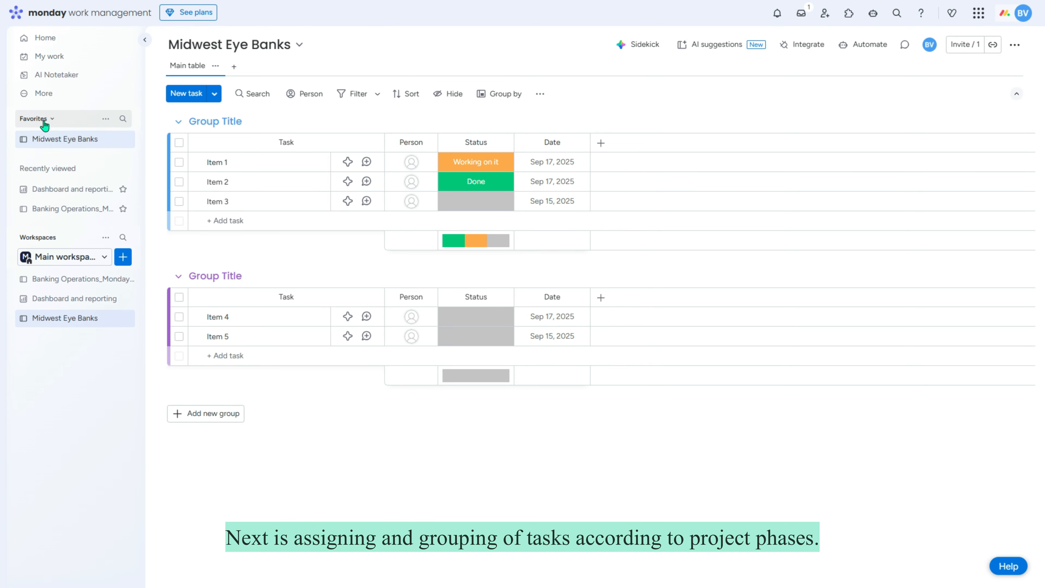
Step: Open the board from Favorites and rename the two groups Initiation and Planning
left_click(79, 144)
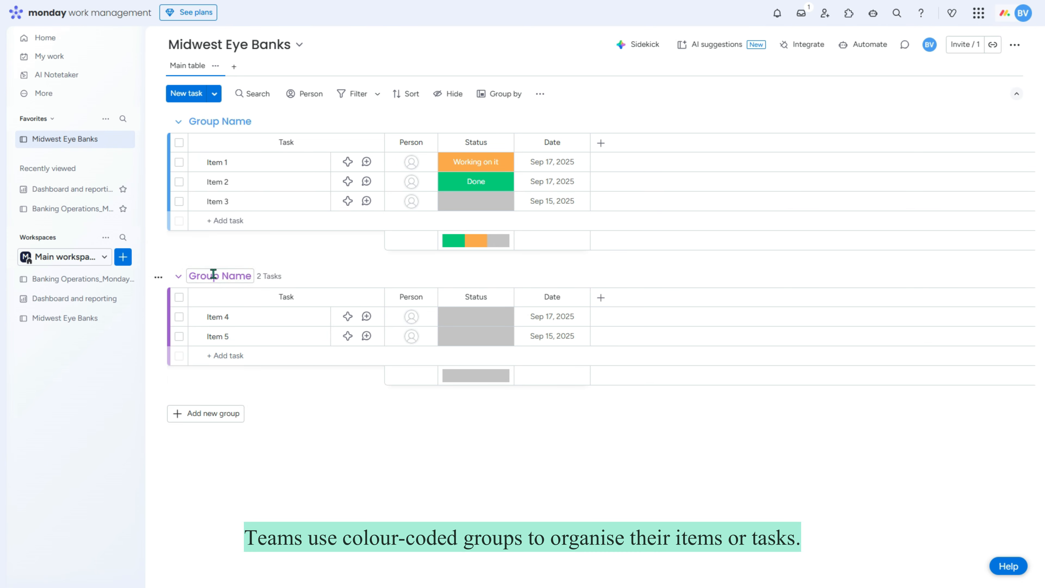
left_click(226, 122)
type("Ini")
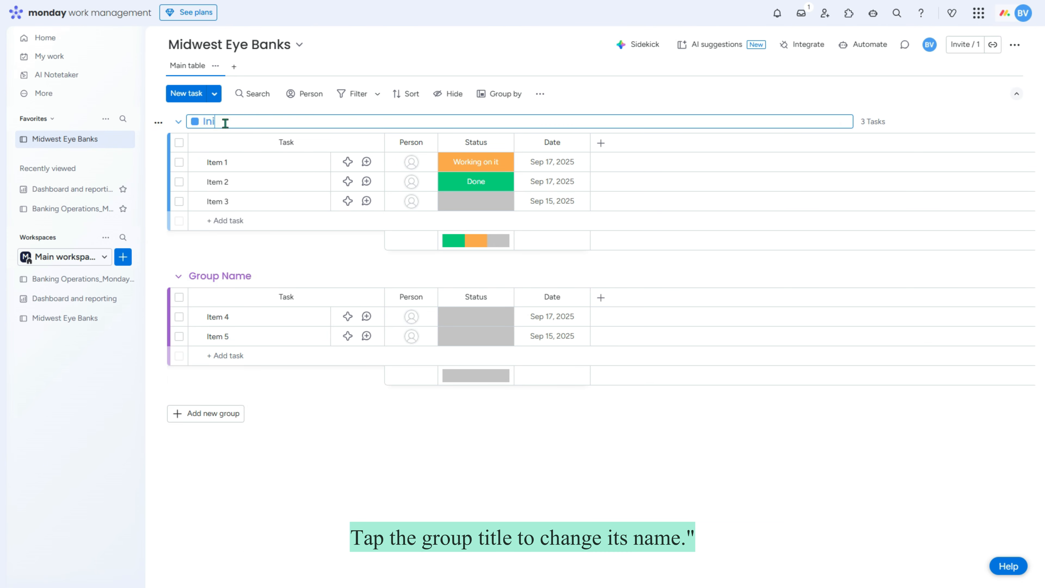
type("tiation")
left_click(201, 276)
type("Planning")
key("Return")
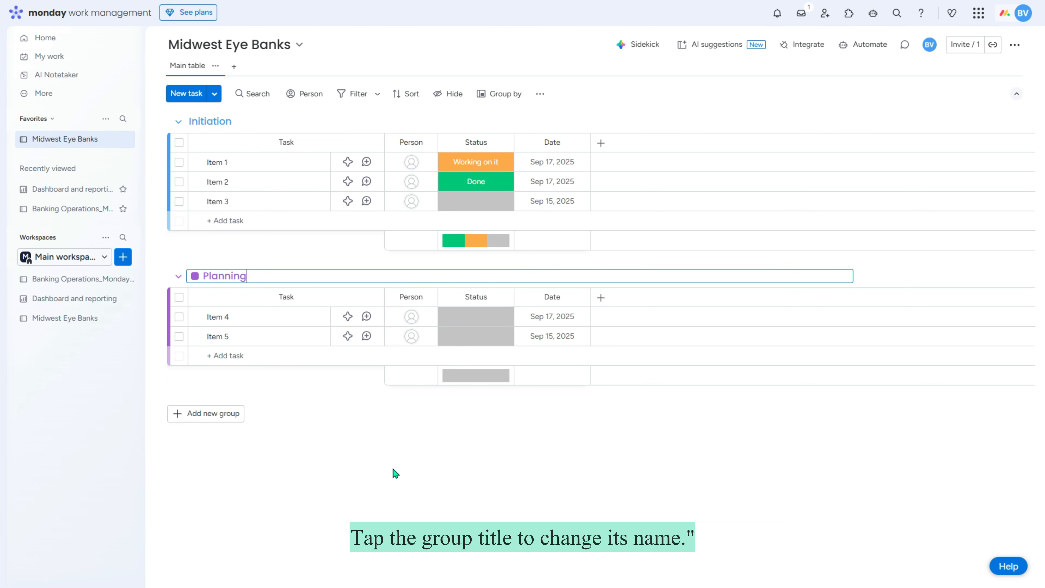
Step: Add two new groups, one at the top and one at the bottom of the board
left_click(215, 96)
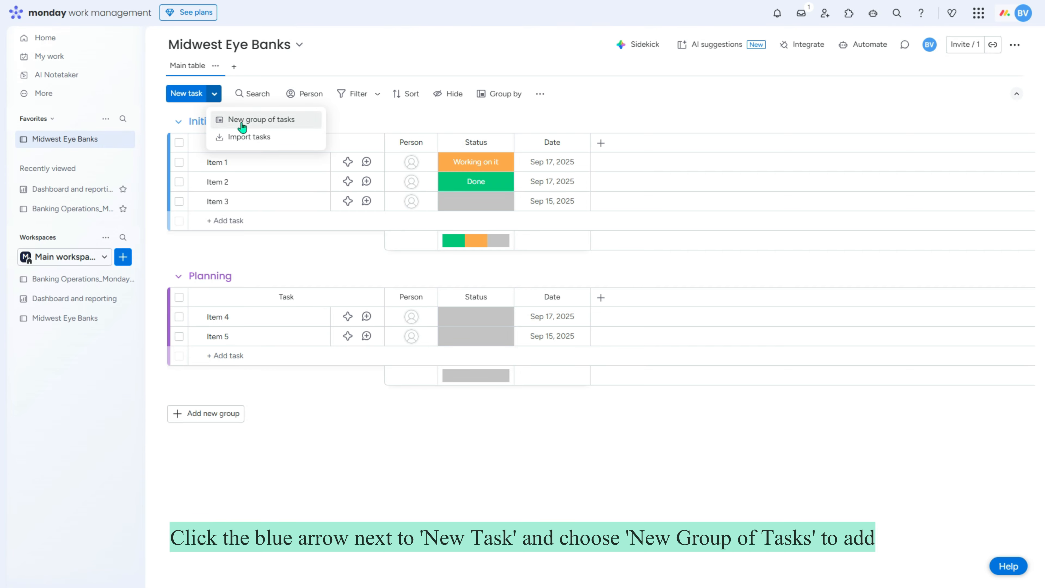
left_click(252, 122)
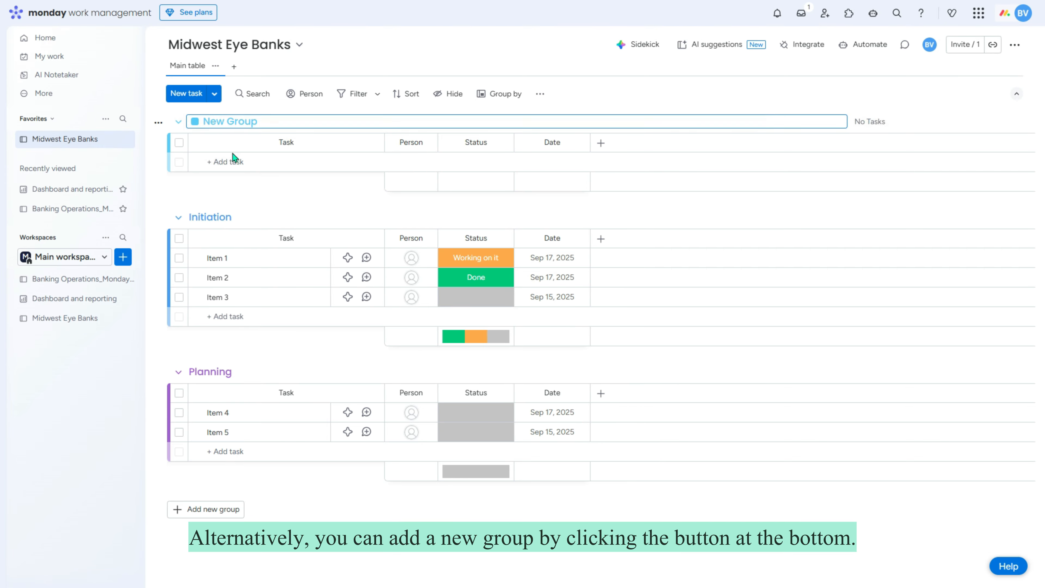
left_click(198, 511)
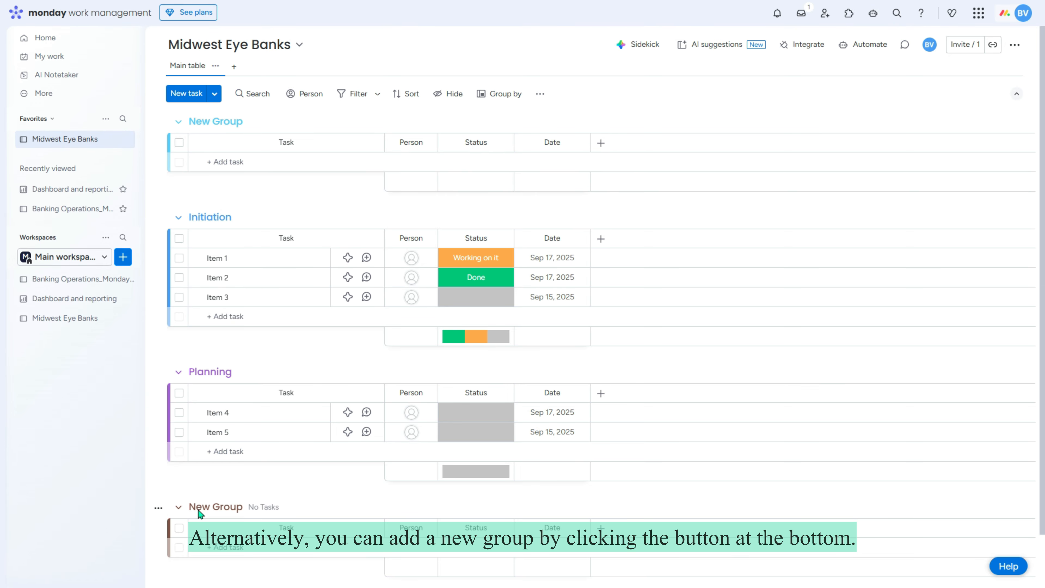
left_click(178, 121)
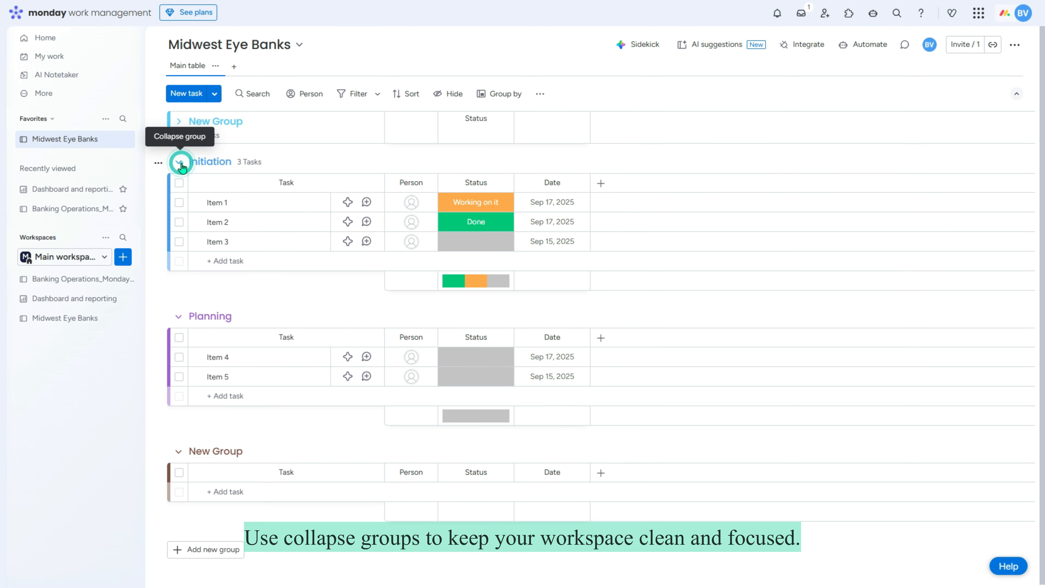
left_click(179, 162)
left_click(178, 202)
left_click(179, 162)
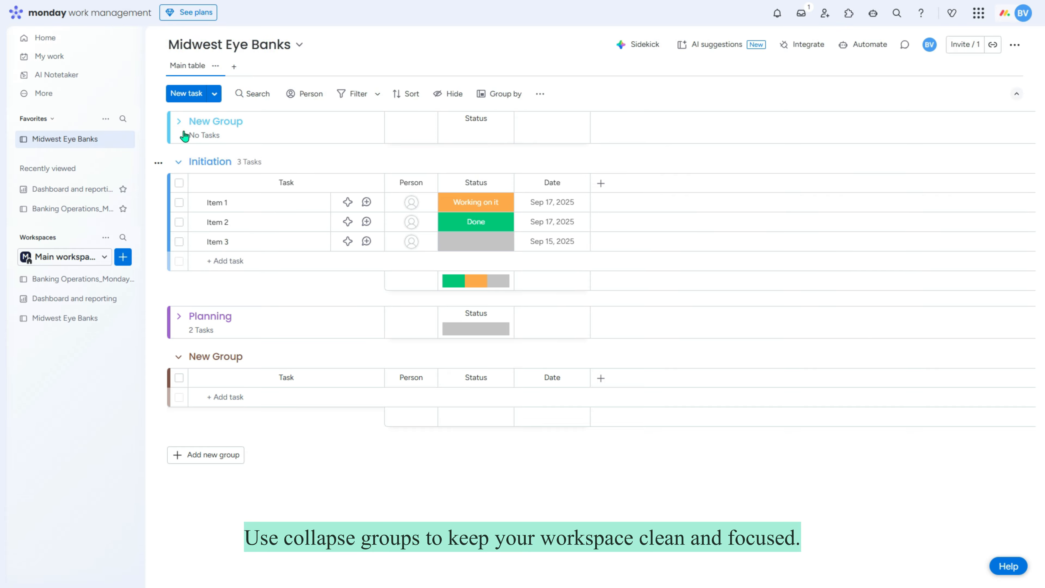
left_click(180, 127)
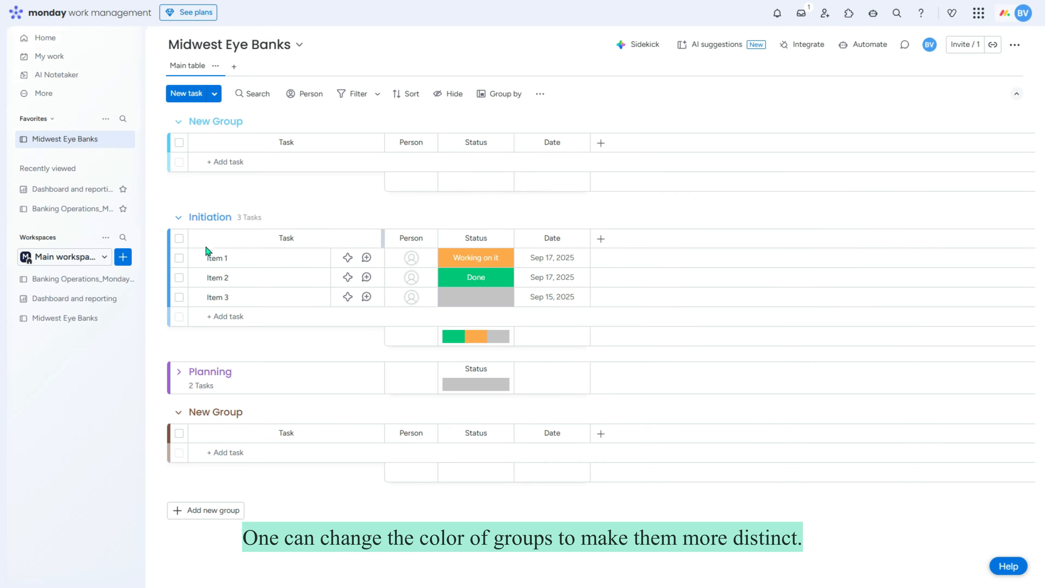
Step: Colour the Initiation group mustard and the Planning group light blue
left_click(196, 217)
left_click(250, 239)
left_click(192, 384)
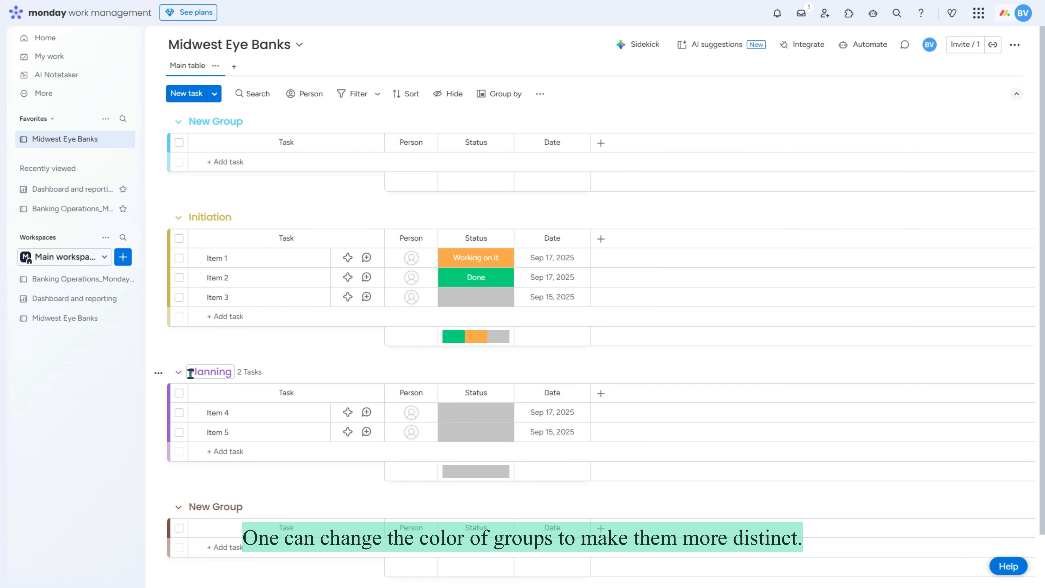
left_click(190, 372)
left_click(193, 372)
left_click(264, 413)
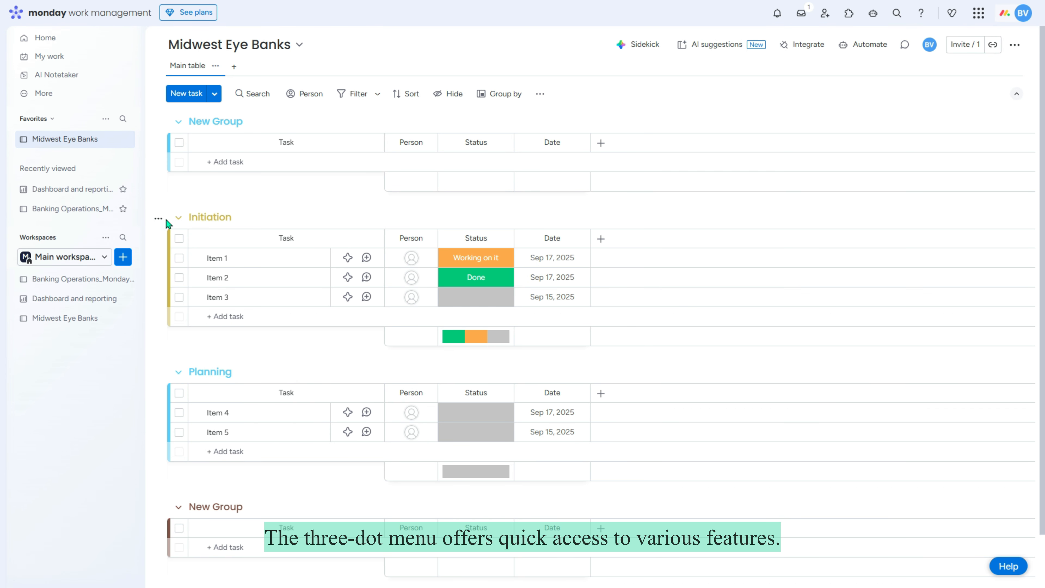
Step: Move Initiation to the top of the board with Planning directly below it
left_click(158, 219)
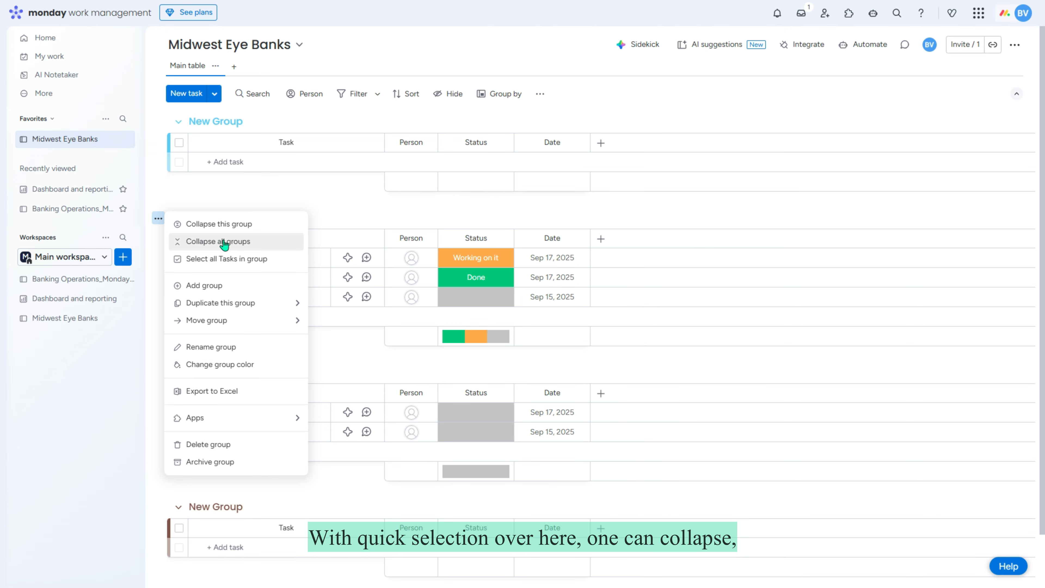
left_click(226, 224)
left_click(158, 219)
left_click(171, 222)
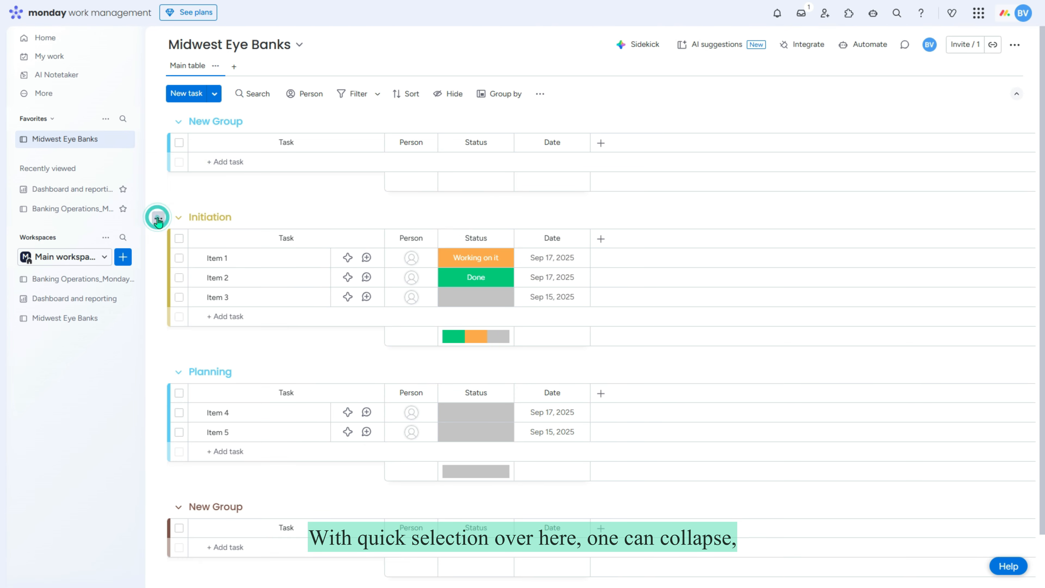
left_click(159, 219)
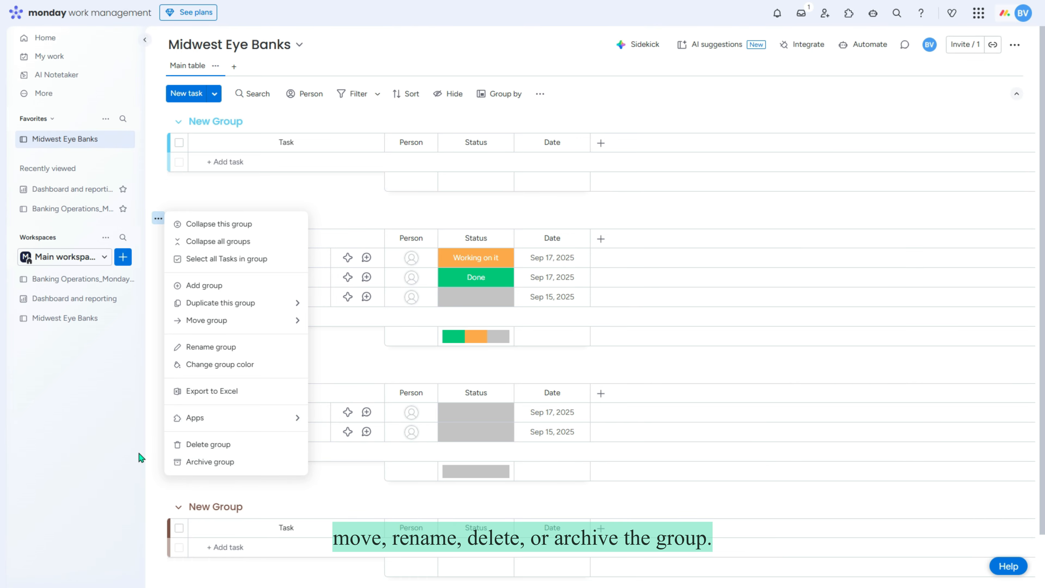
left_click(140, 460)
left_click(179, 218)
left_click_drag(193, 211, 168, 110)
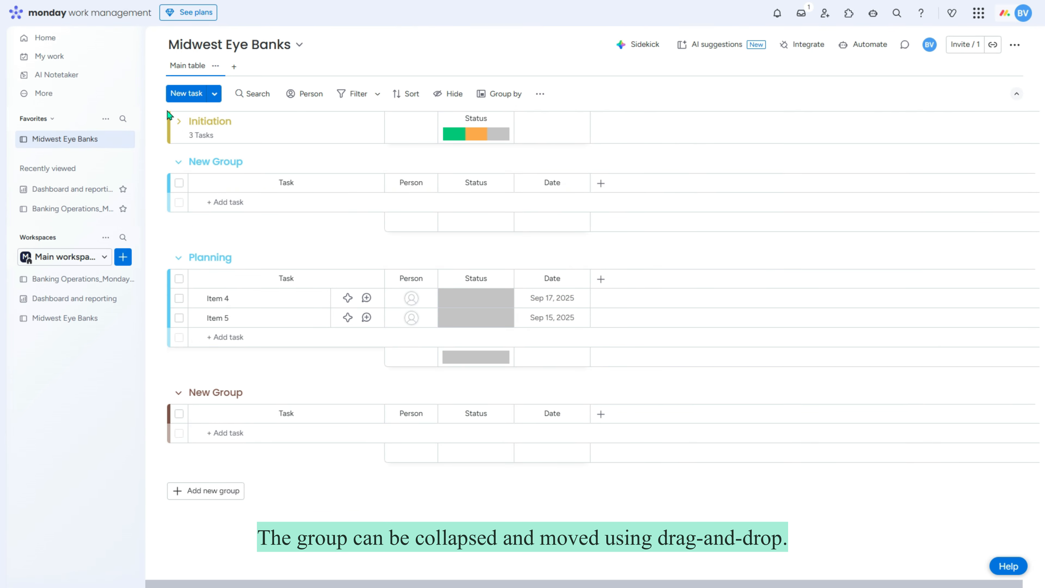
left_click(178, 258)
left_click_drag(188, 251, 206, 152)
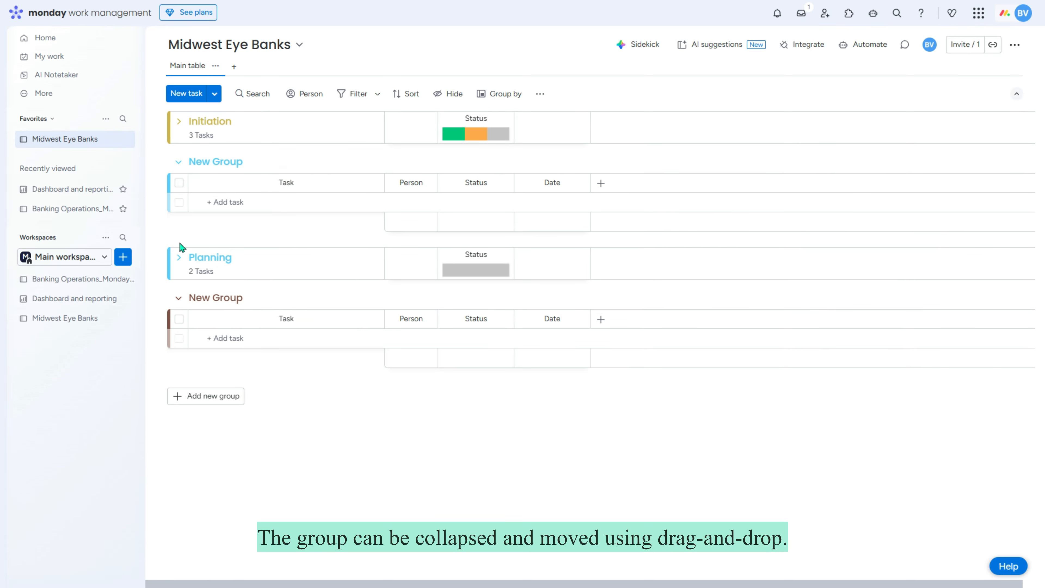
left_click_drag(181, 256, 170, 160)
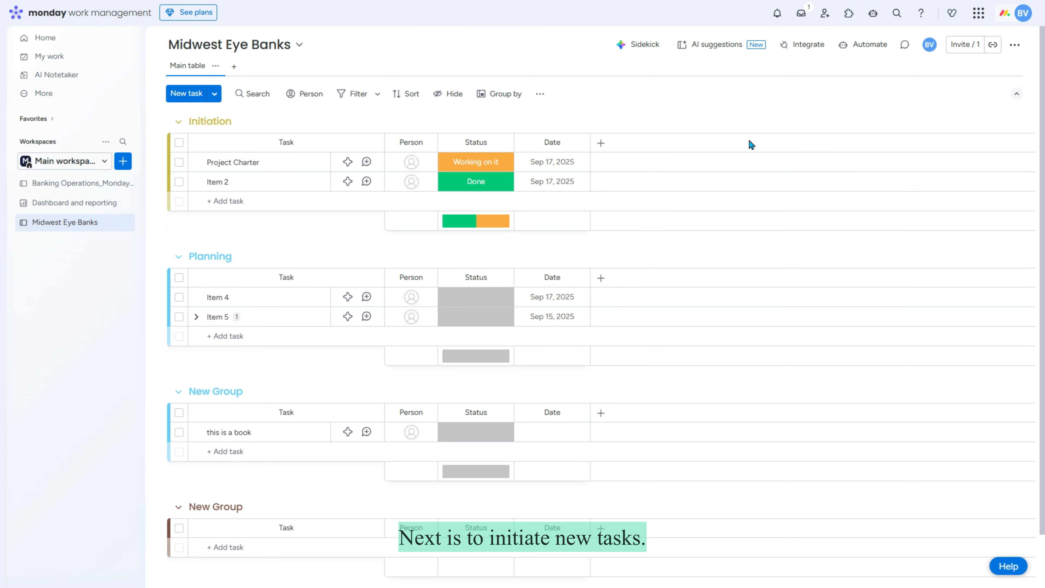
Step: Replace Item 2 with Requirement Document, then add Charter 2 and Raid log tasks in Initiation
left_click(221, 183)
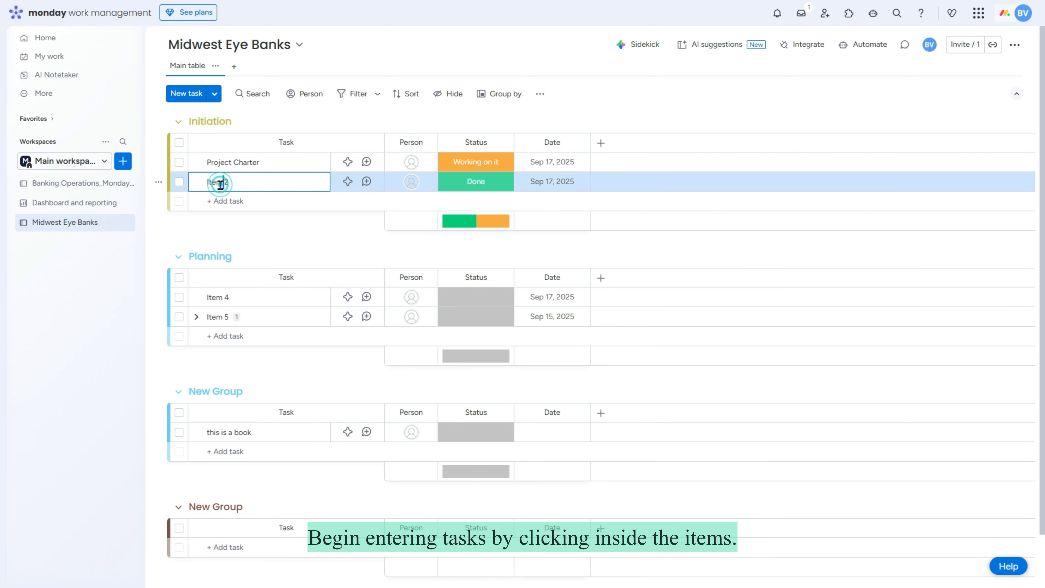
triple_click(221, 183)
key("shift+Return")
type("Charter 2")
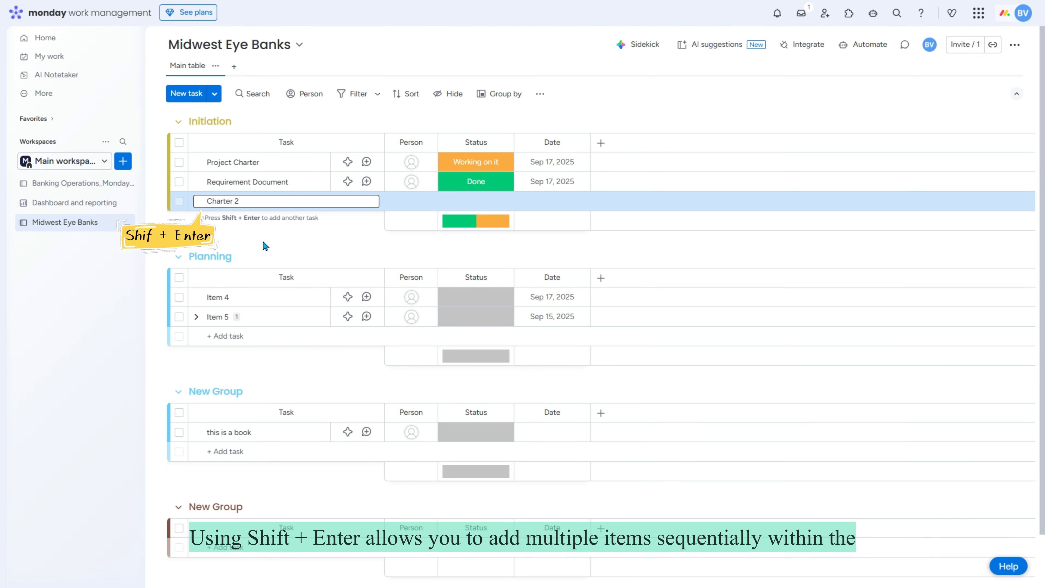
key("shift+Return")
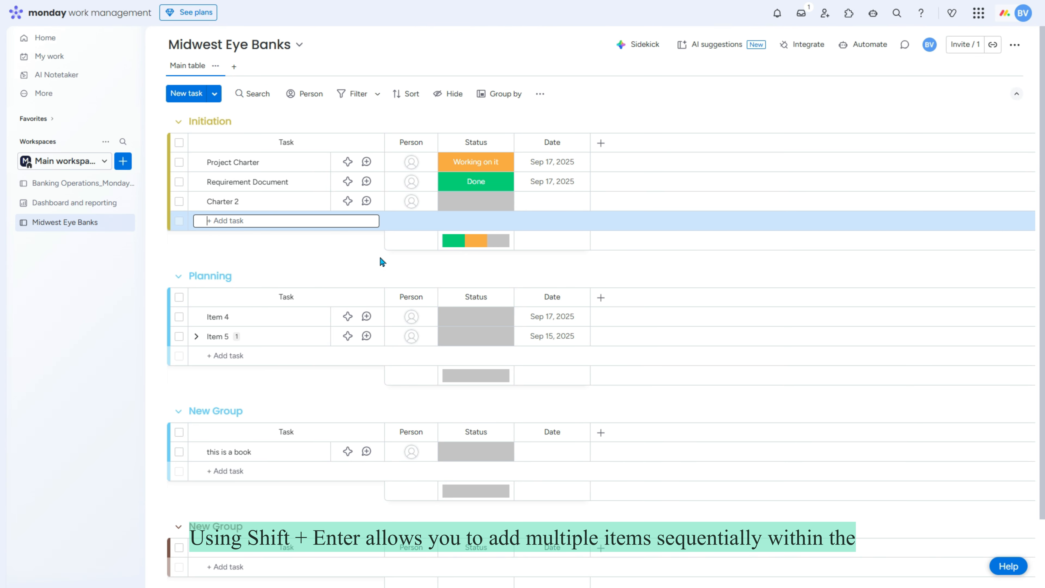
type("Raid log")
key("shift+Return")
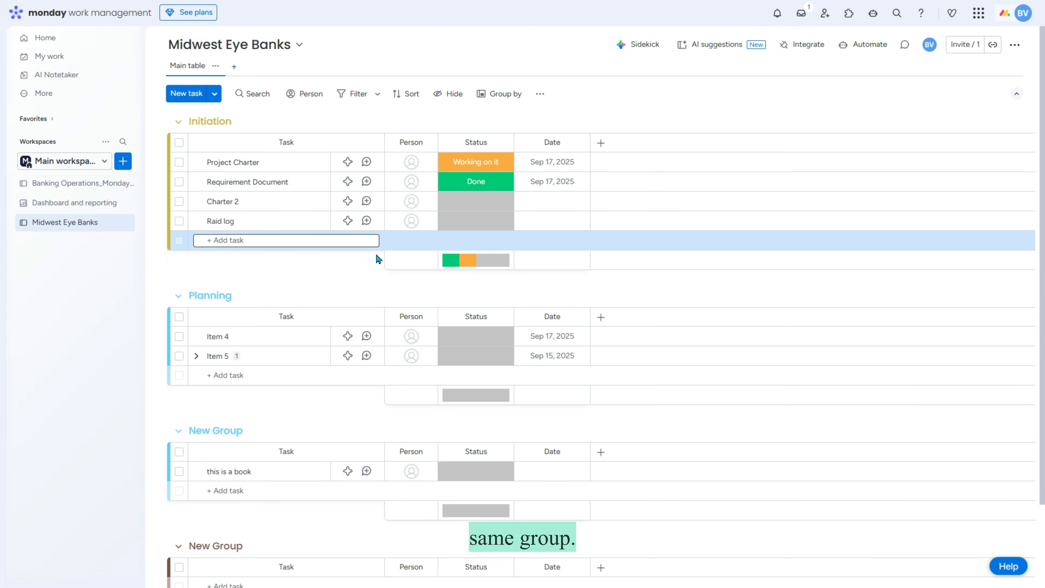
left_click(267, 187)
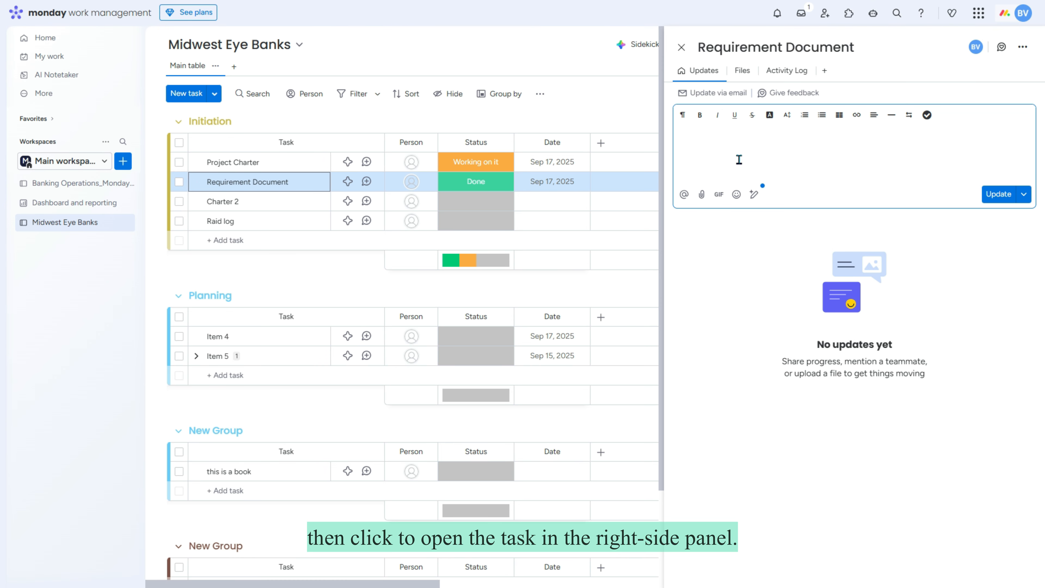
Step: Post a 'Description' update on Requirement Document, then close its task details
type("Description")
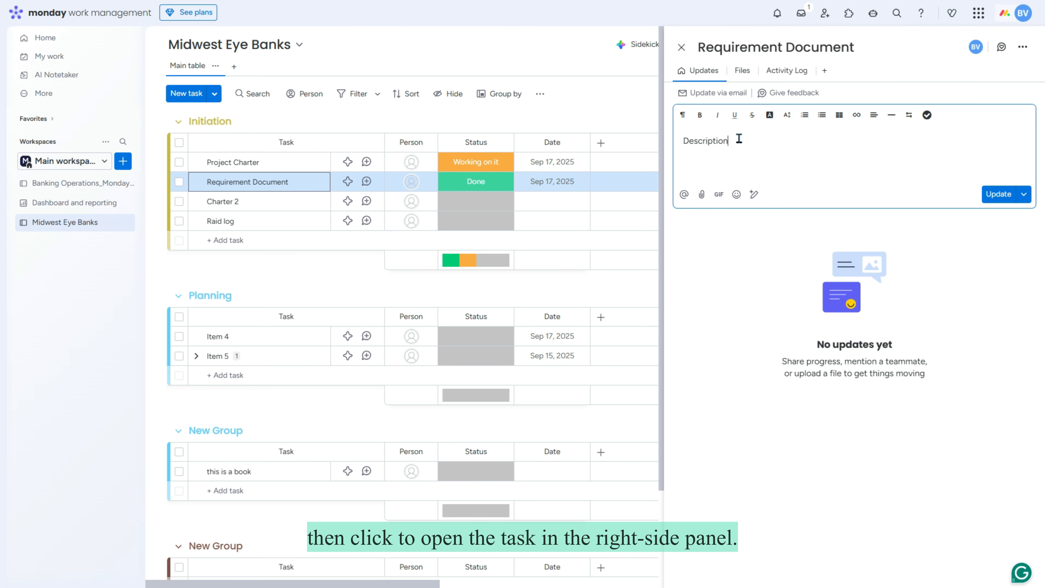
key("ctrl+Return")
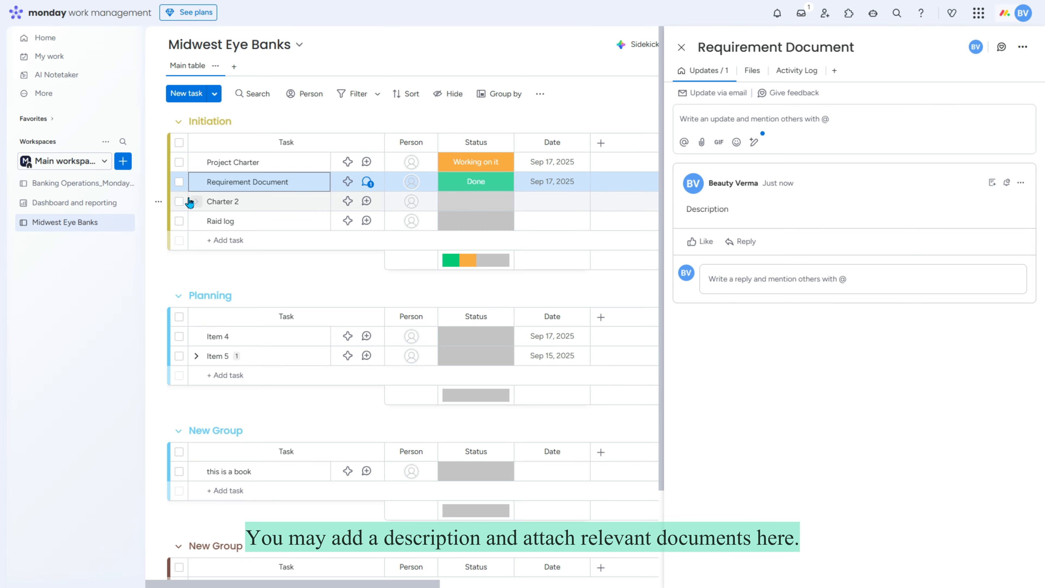
left_click(159, 182)
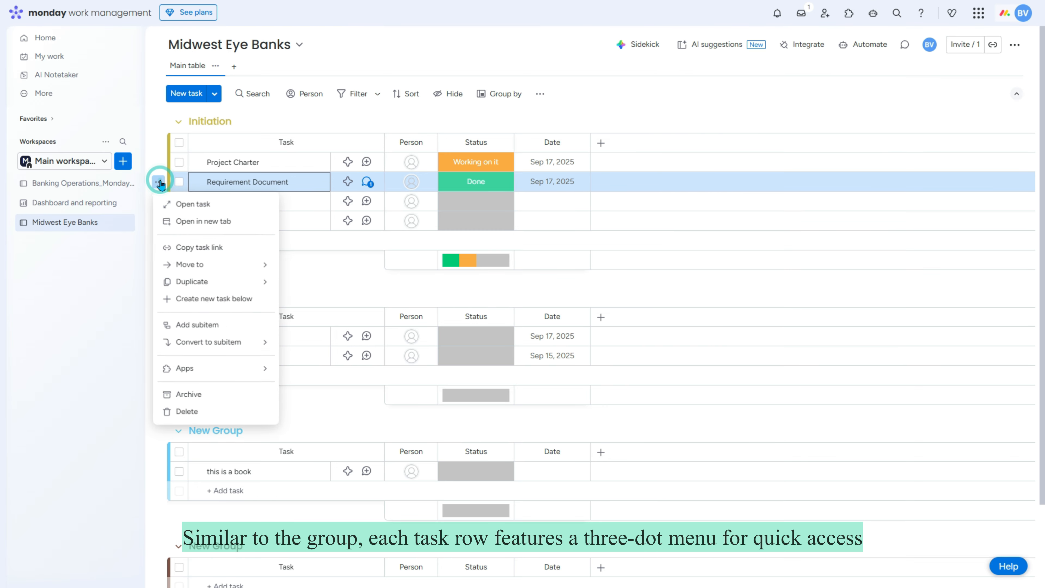
left_click(193, 207)
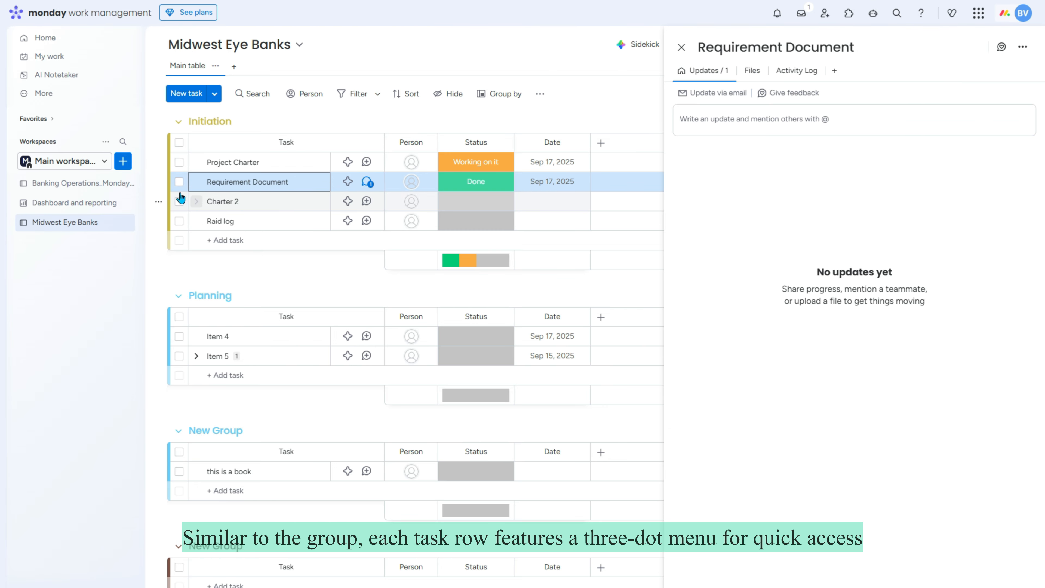
left_click(159, 181)
left_click(681, 47)
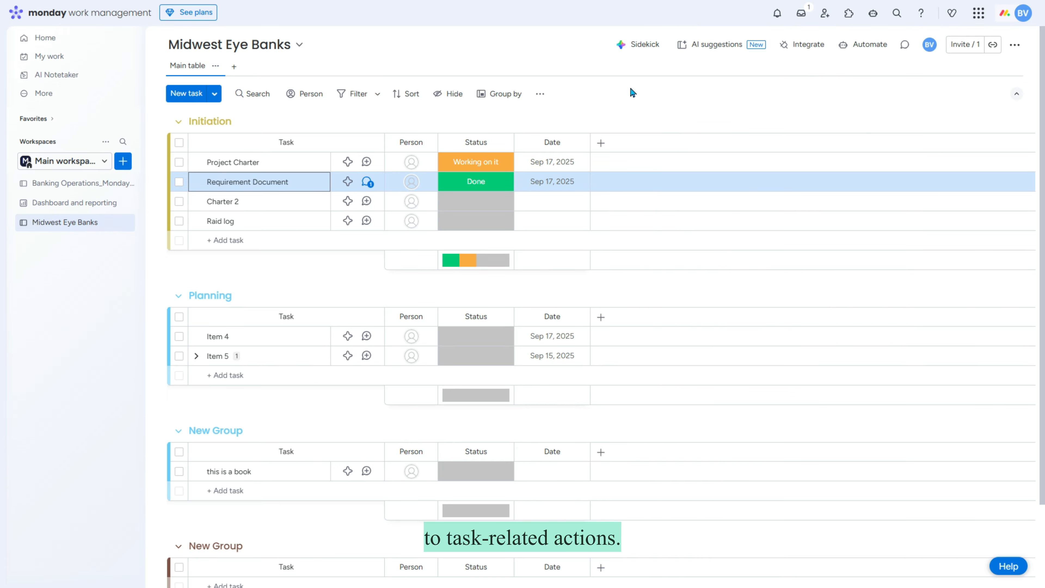
left_click(158, 182)
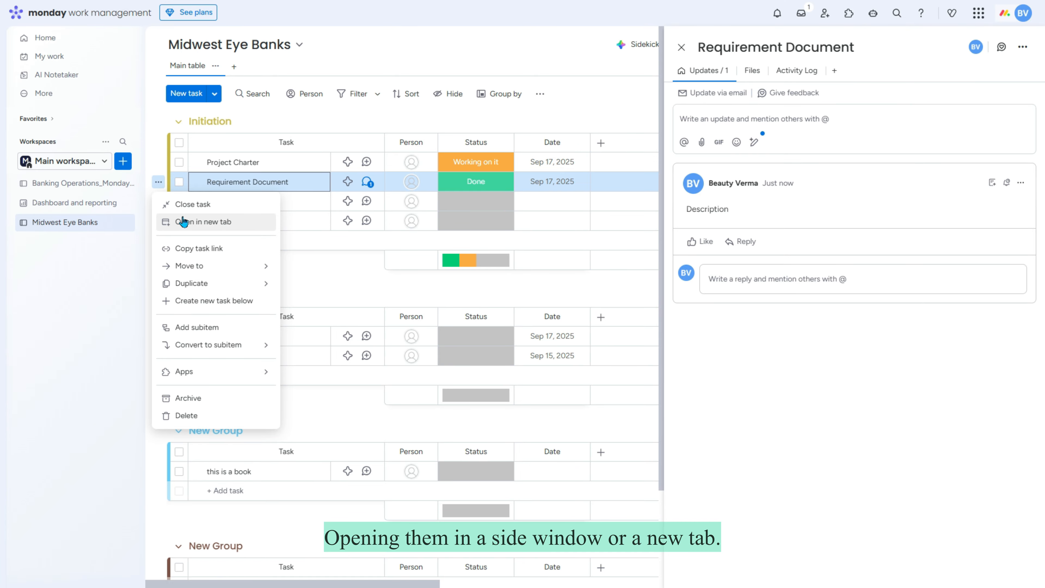
mouse_move(203, 267)
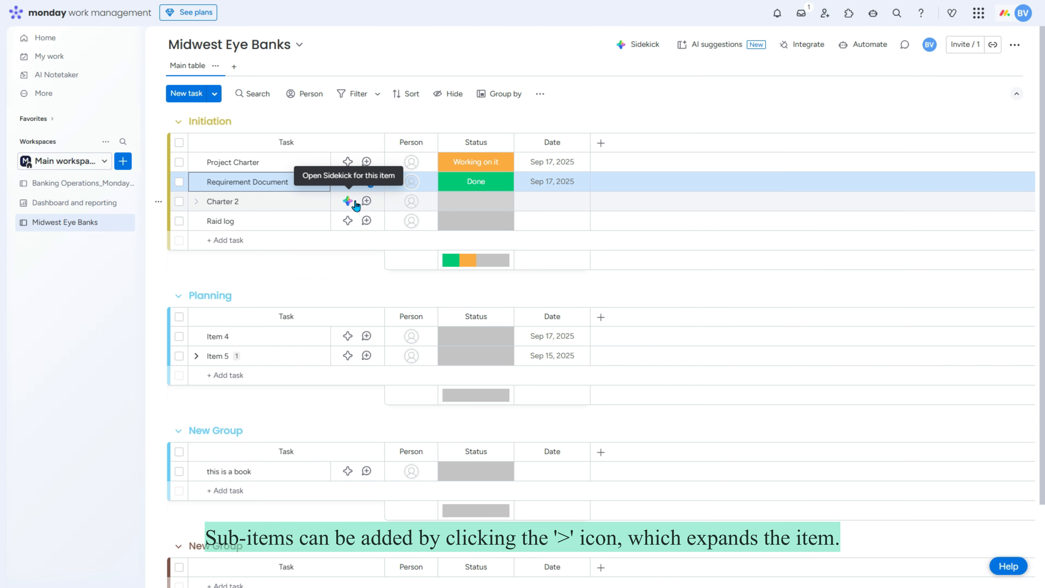
Step: Add the subitems Charter 2 and Risk Doc under the Charter 2 task
left_click(196, 201)
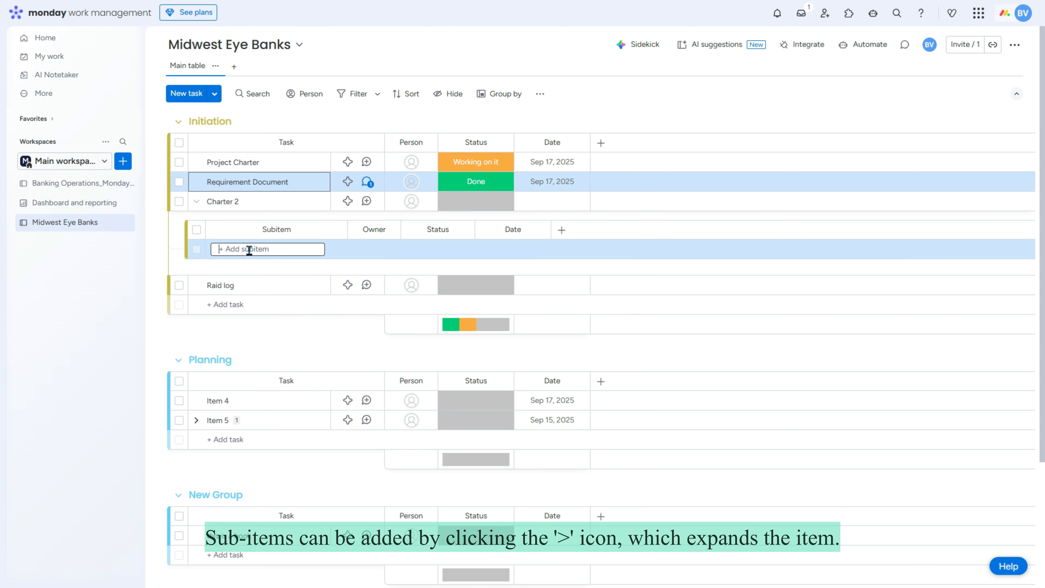
type("Charter 2")
key("Return")
type("Risk Doc")
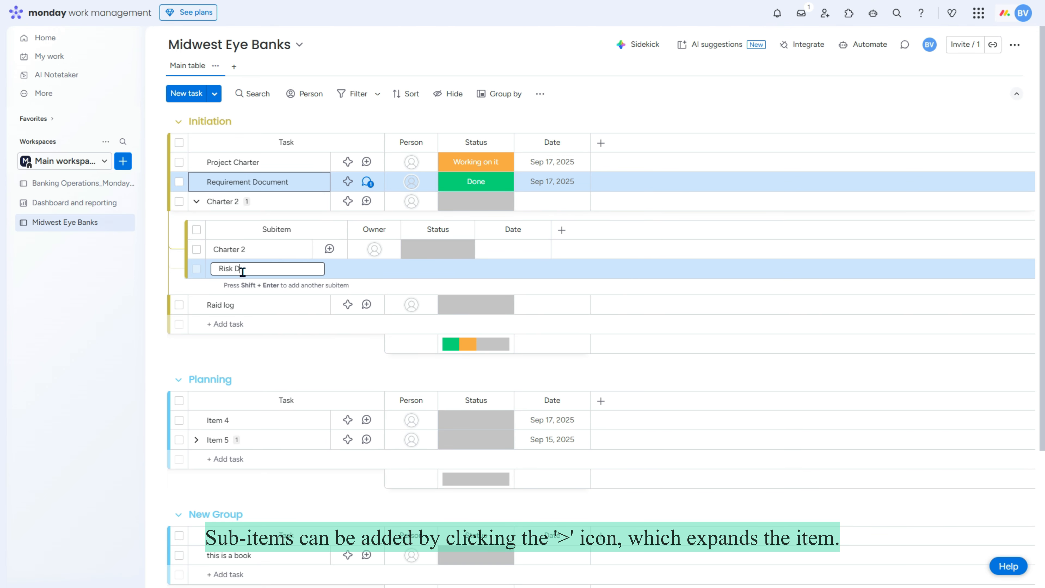
key("Return")
left_click(159, 270)
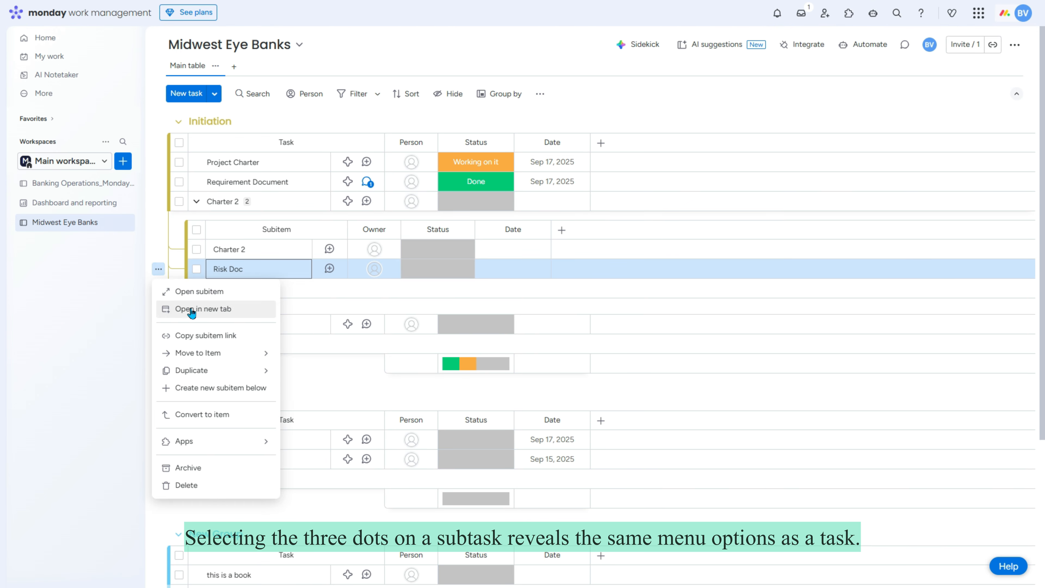
left_click(204, 353)
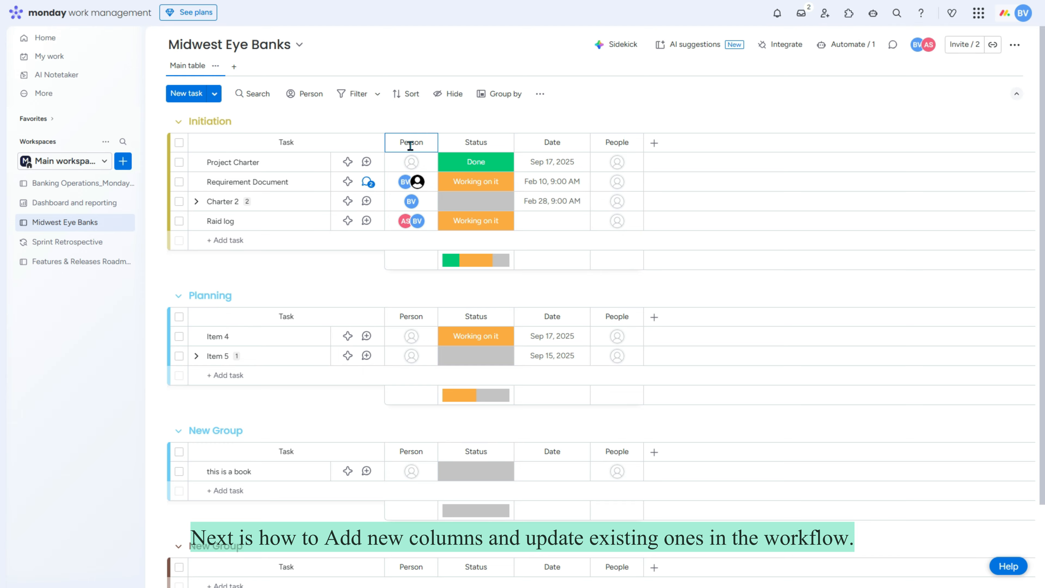
Step: Rename the Person column to People and convert the Status column to Text
left_click(410, 146)
type("Peopl")
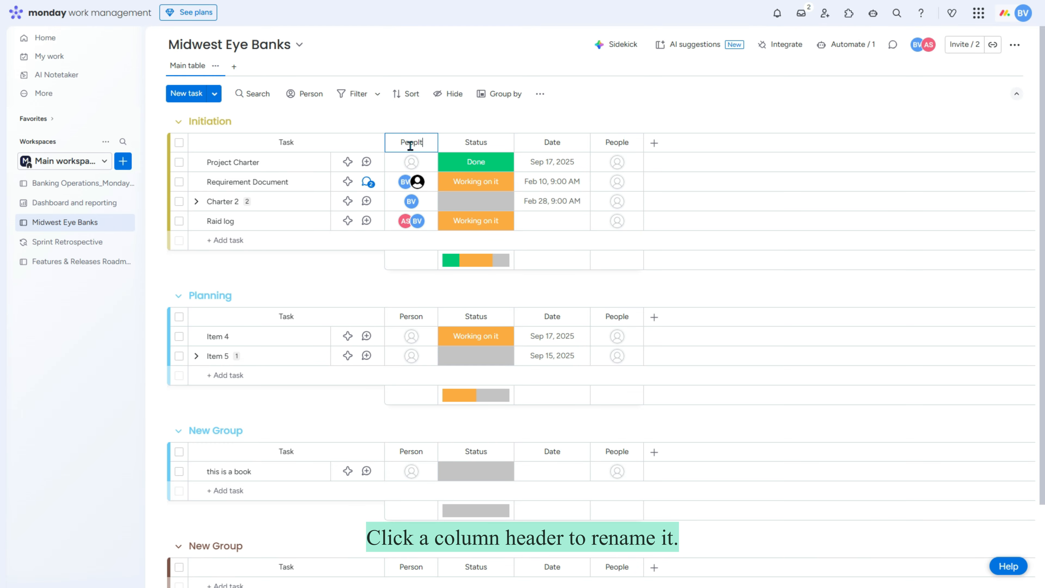
type("e")
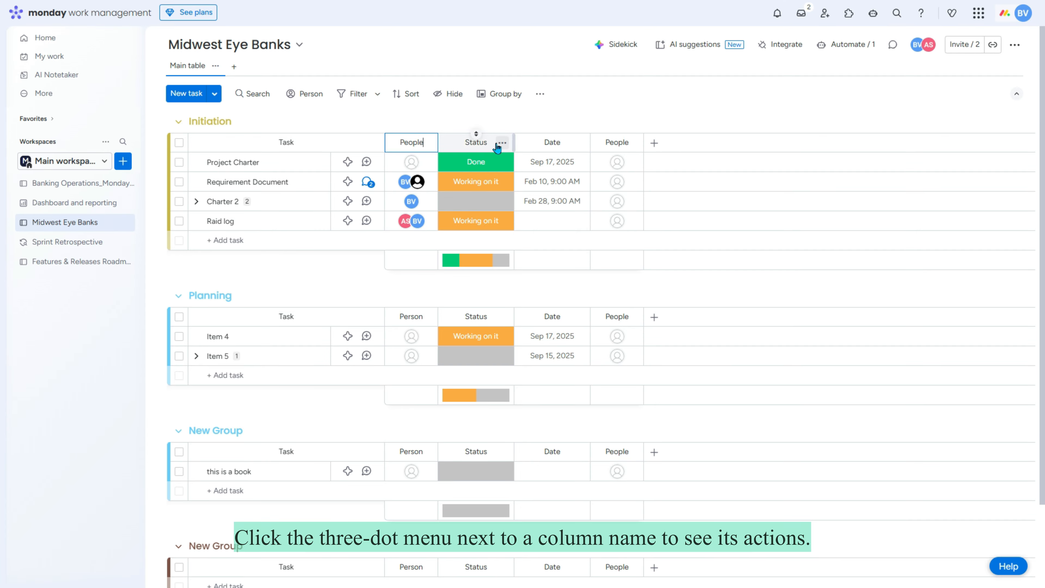
left_click(503, 144)
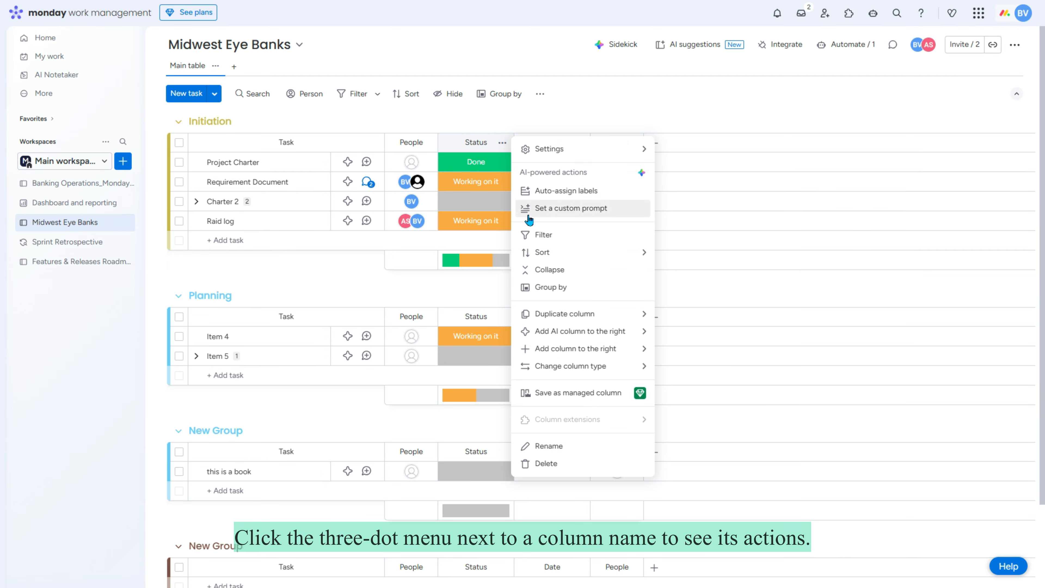
mouse_move(584, 370)
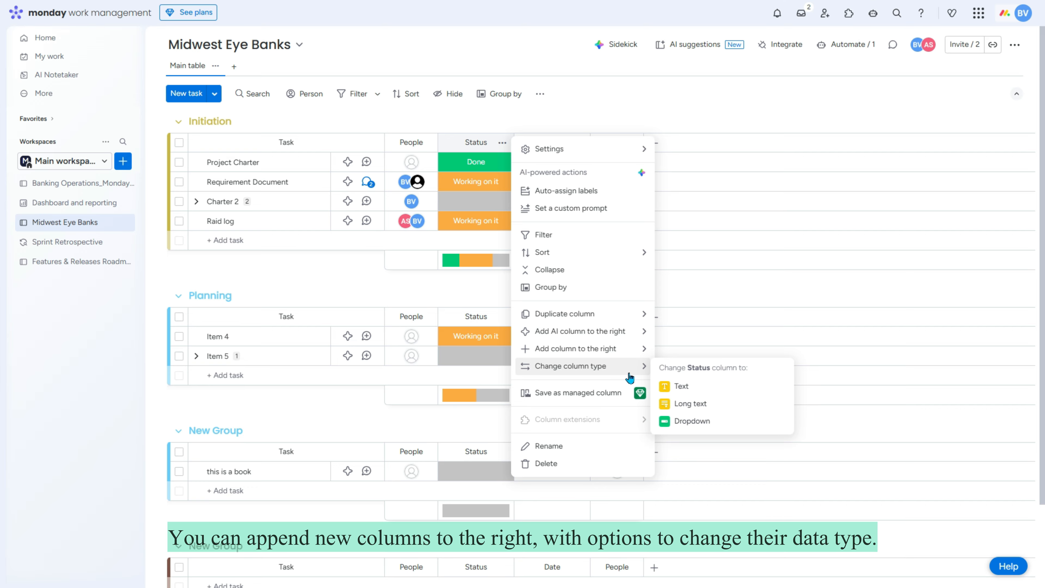
left_click(694, 387)
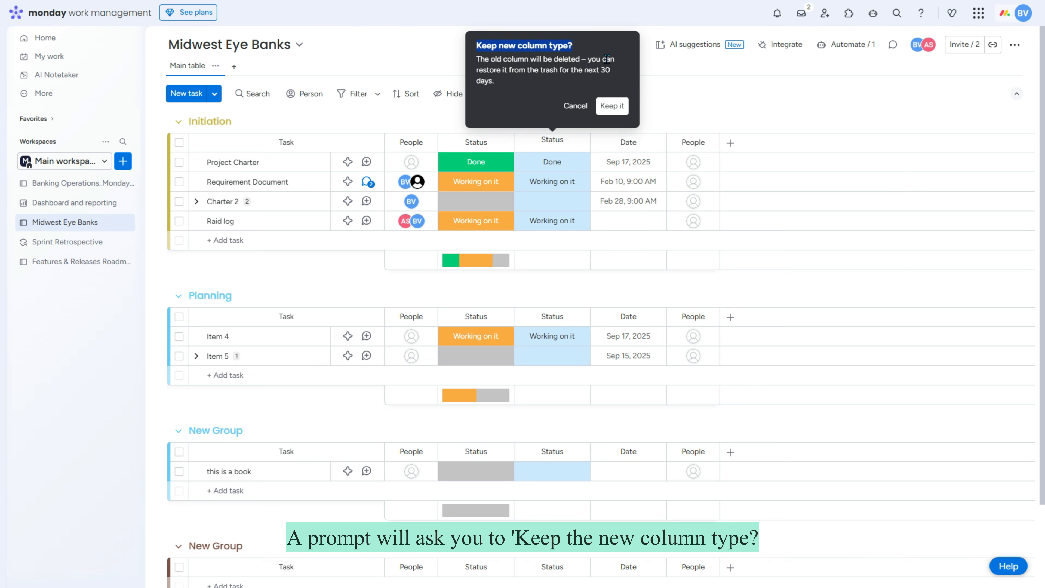
left_click(609, 107)
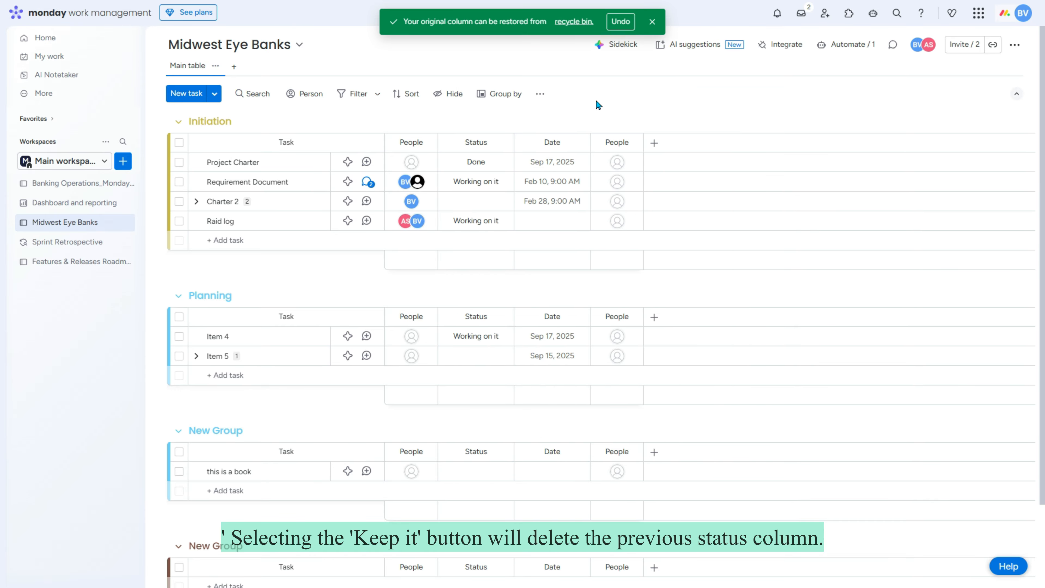
left_click(651, 23)
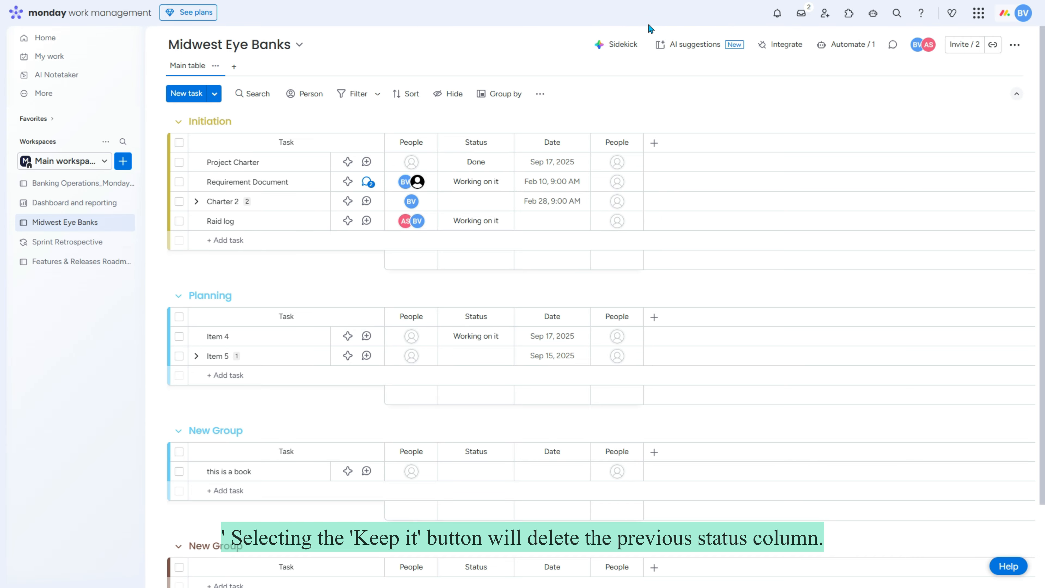
Step: Enter Review as Charter 2's status
left_click(472, 201)
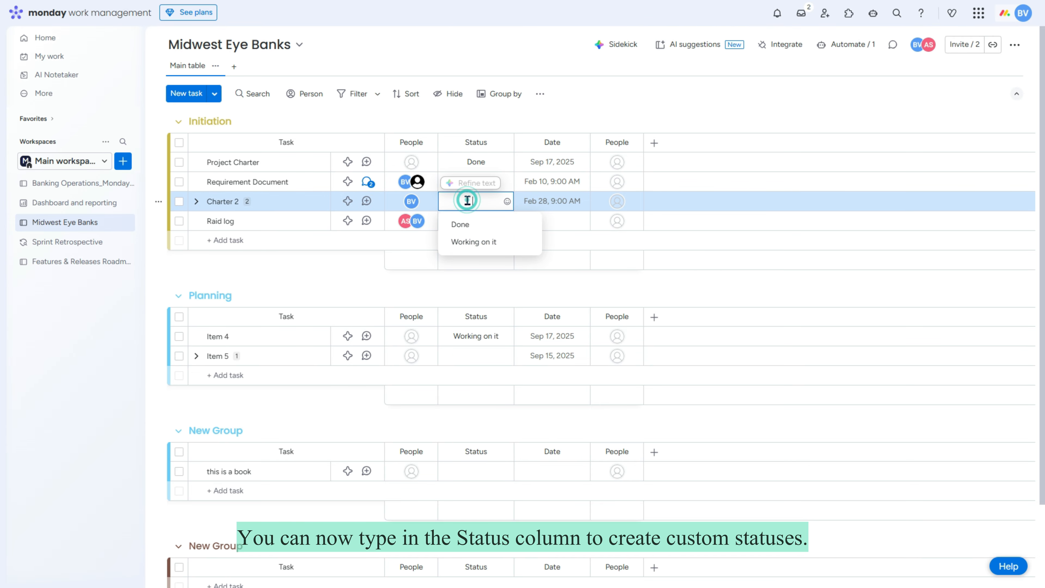
type("Review")
key("Return")
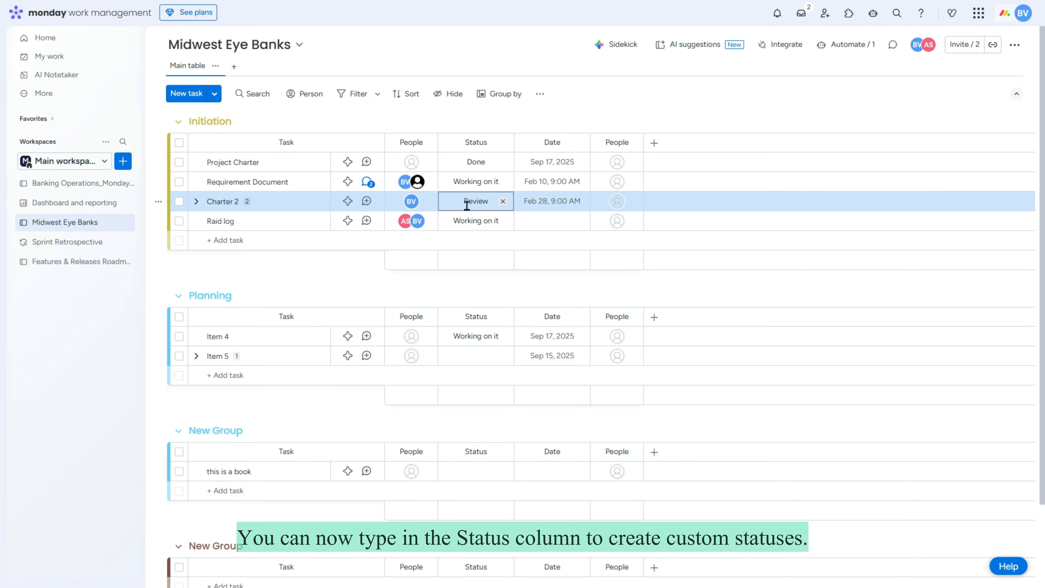
left_click(1024, 12)
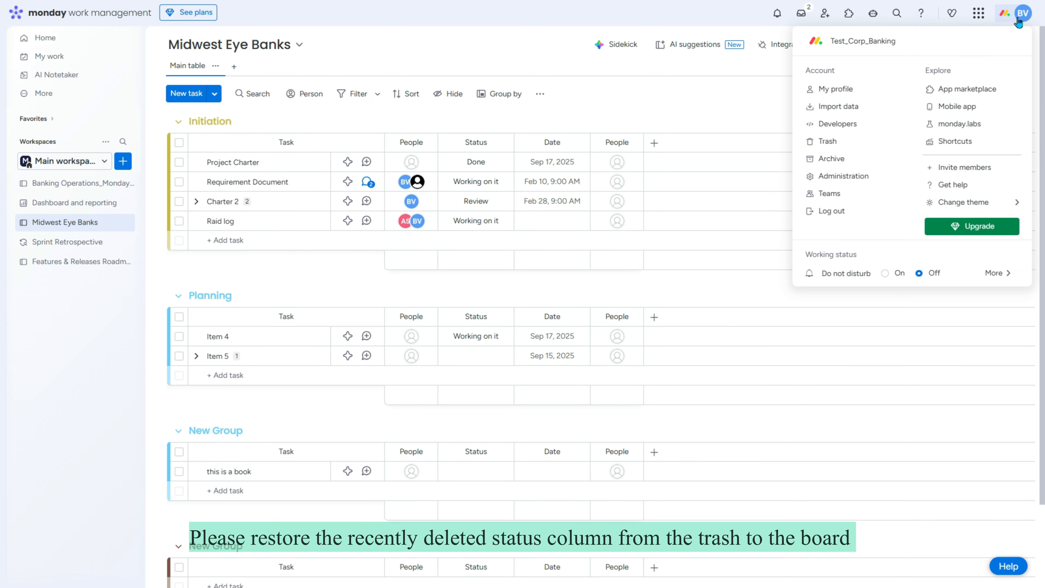
Step: Restore the newest deleted Status column from the trash, then switch boards and back to refresh Midwest Eye Banks
left_click(838, 143)
left_click(61, 182)
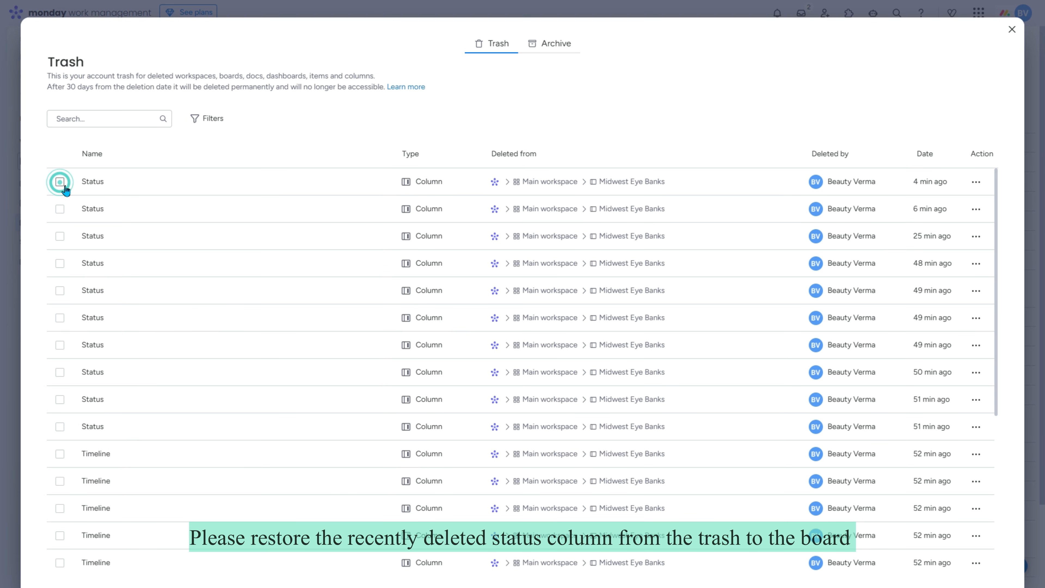
left_click(544, 559)
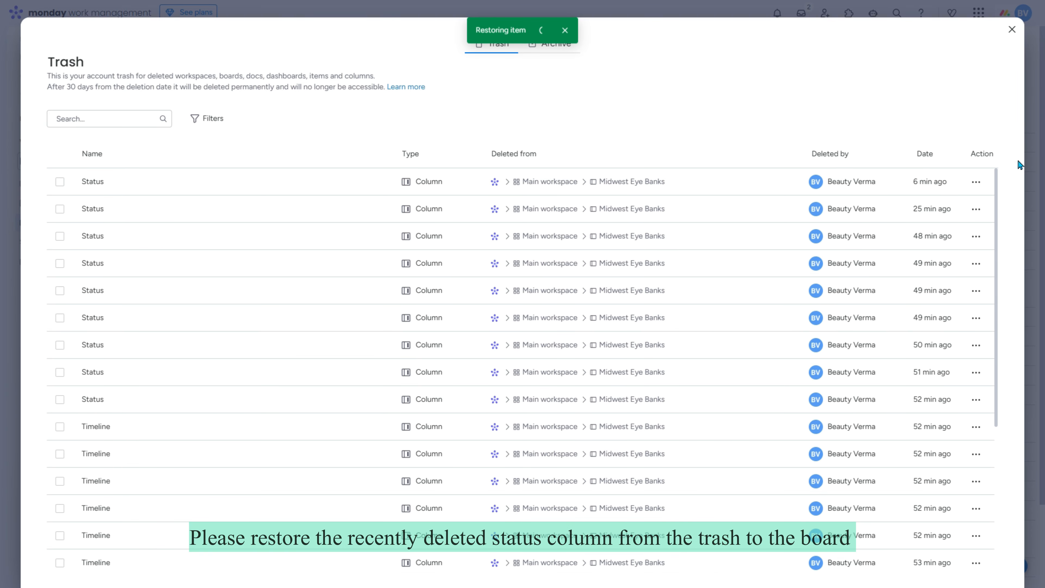
left_click(1012, 30)
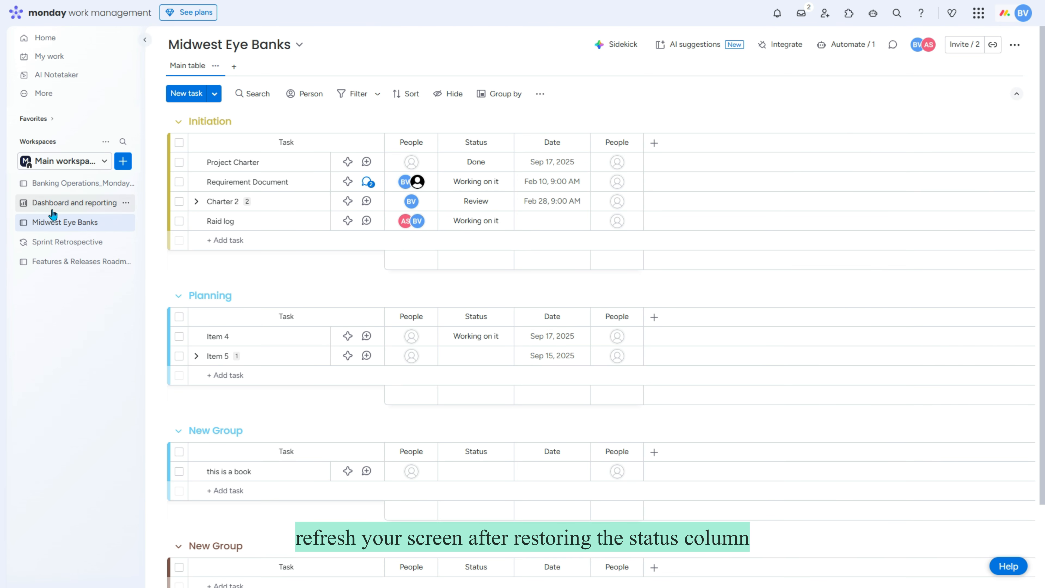
left_click(85, 242)
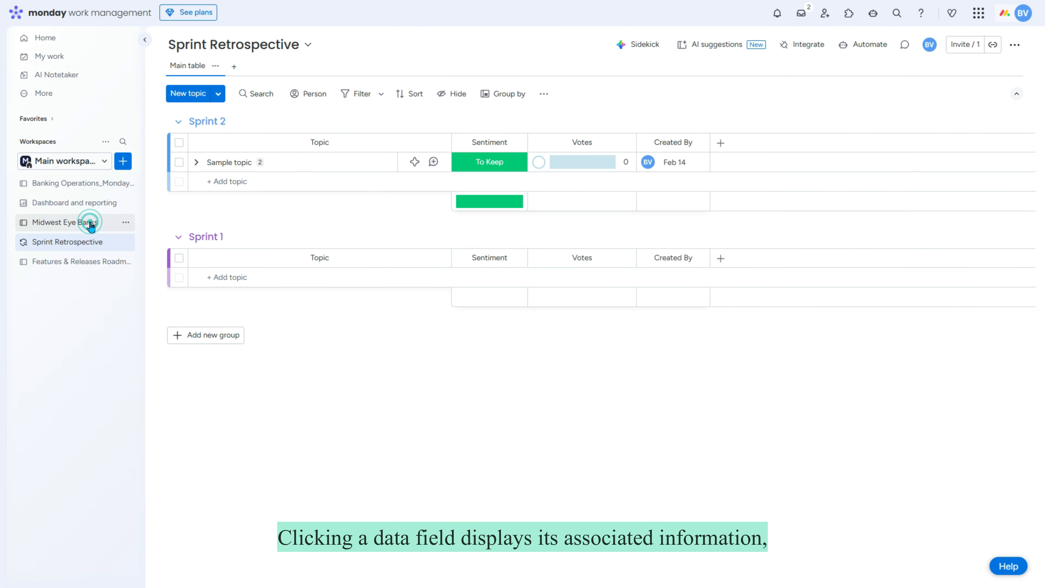
left_click(85, 224)
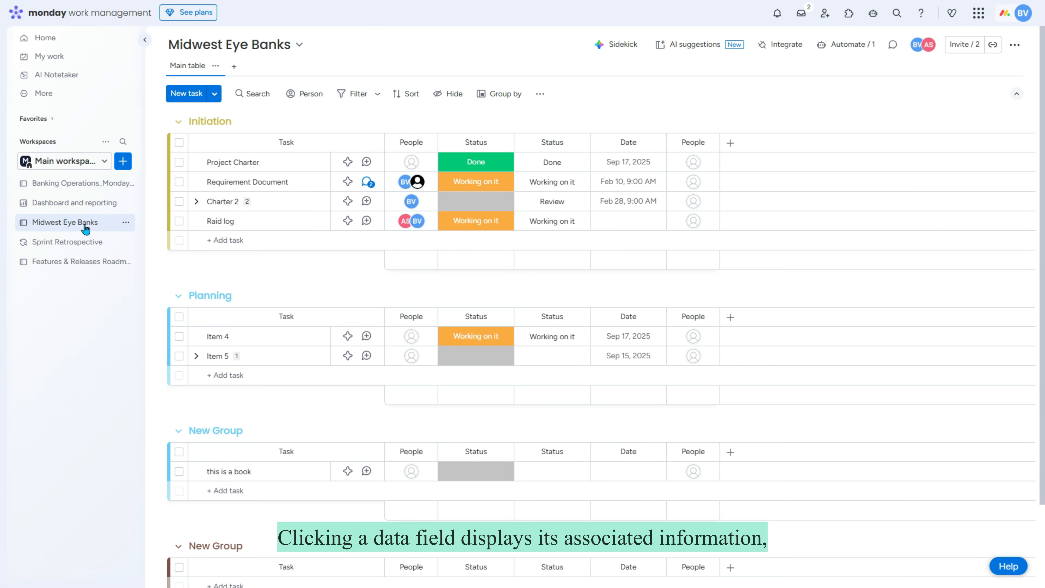
Step: Rename Project Charter's Review status label to 'Review Test'
left_click(637, 162)
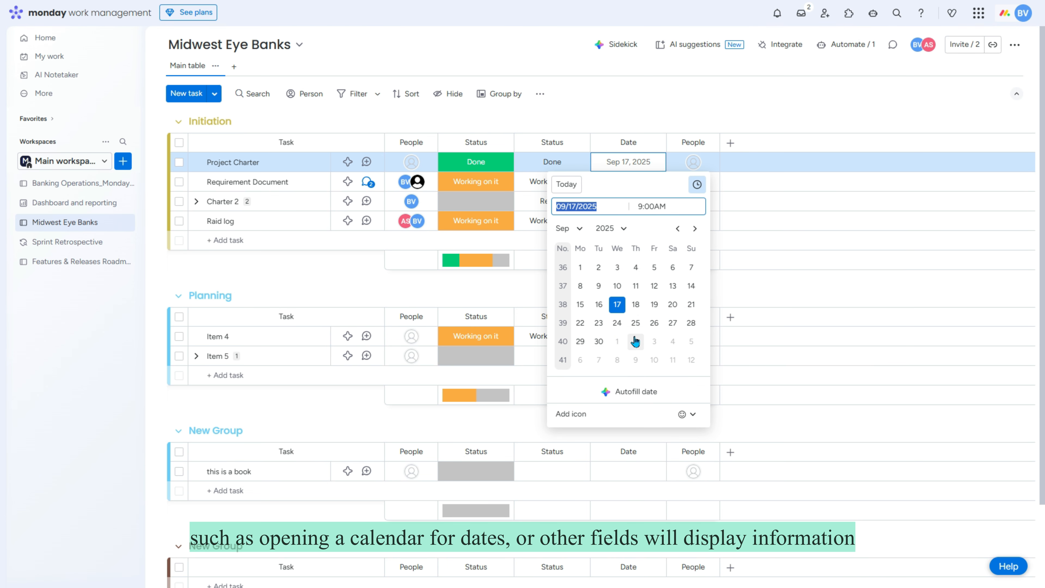
left_click(491, 166)
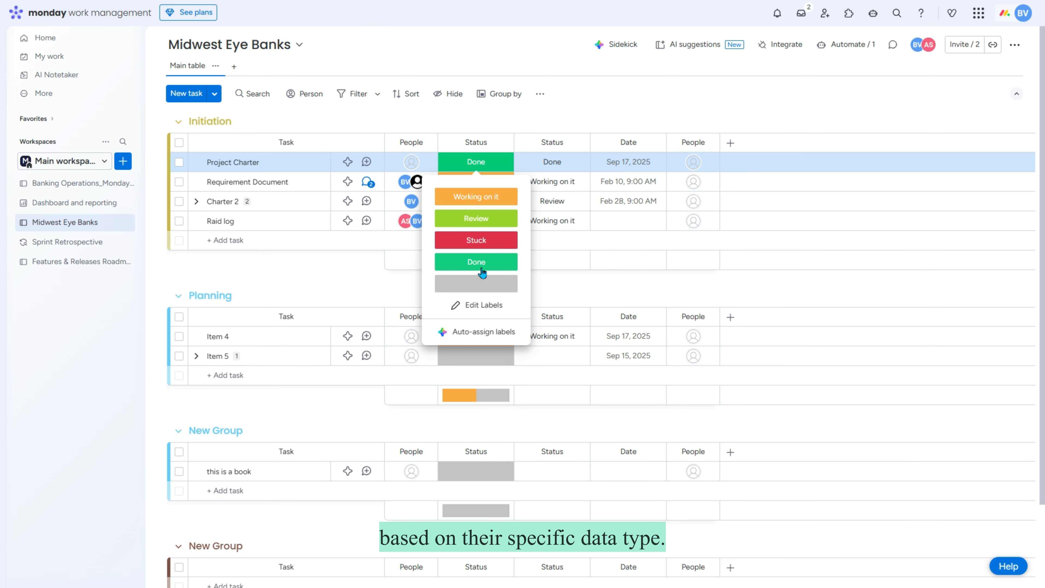
left_click(485, 305)
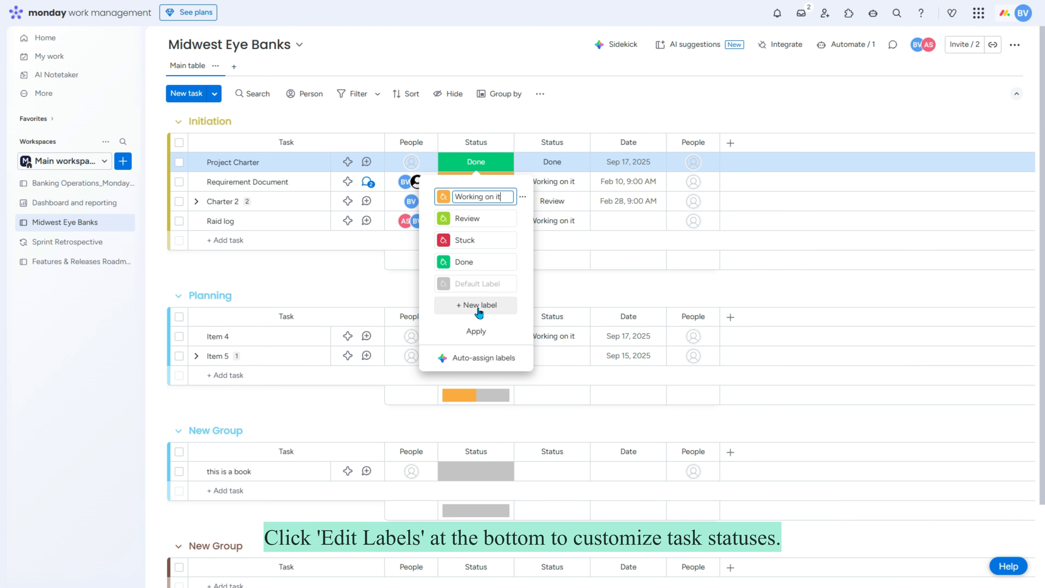
left_click(490, 218)
type("Tes")
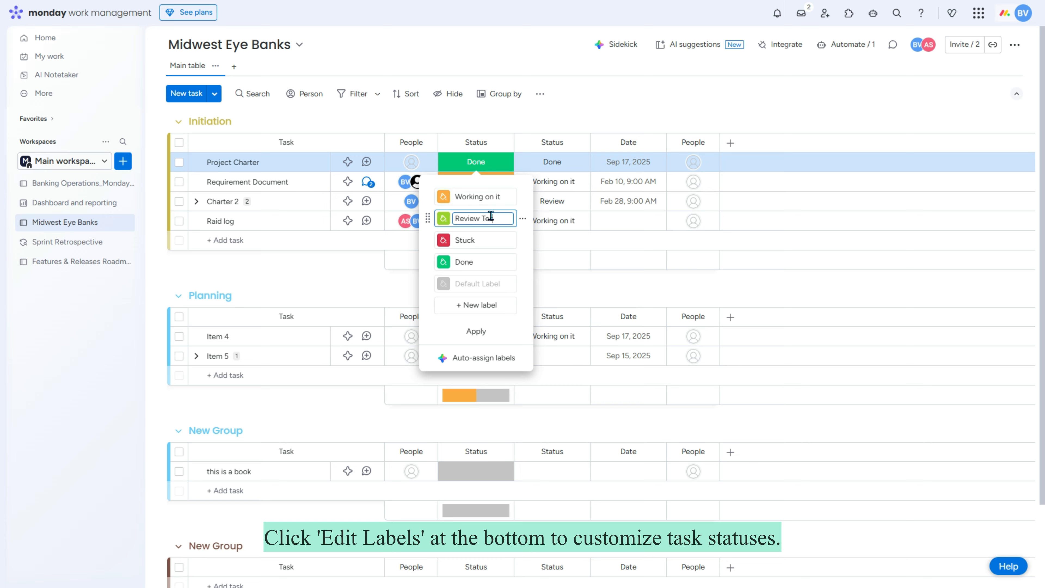
type("t")
left_click(483, 333)
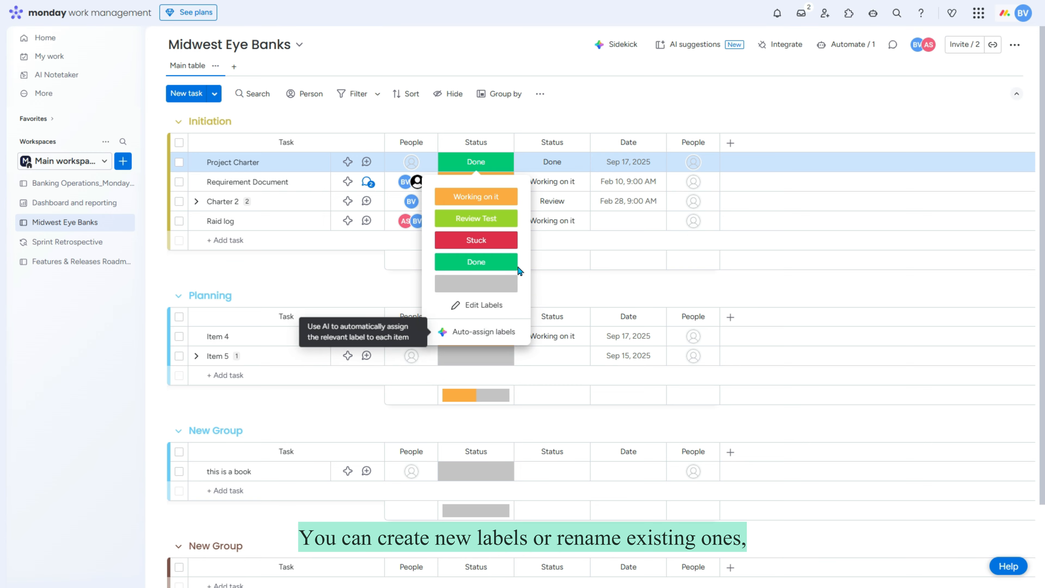
Step: Recolour the Done status label pink and apply the change
left_click(484, 305)
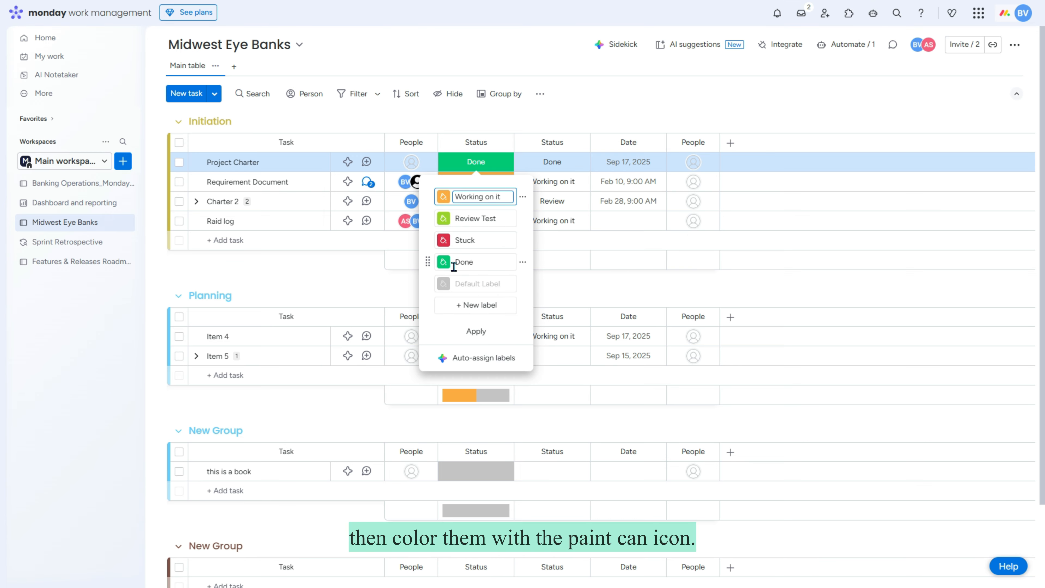
left_click(443, 262)
left_click(501, 299)
left_click(477, 331)
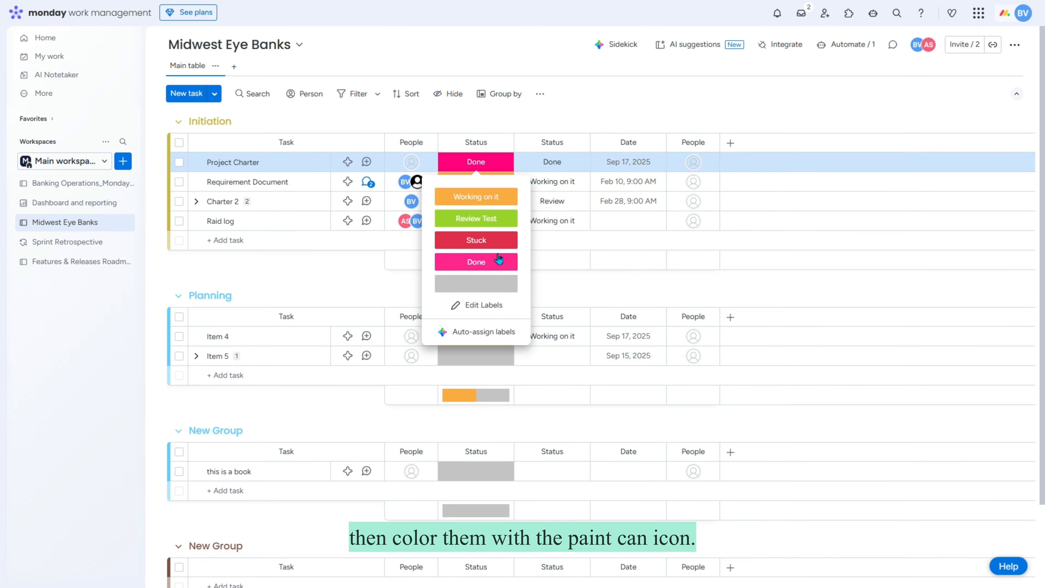
left_click(540, 285)
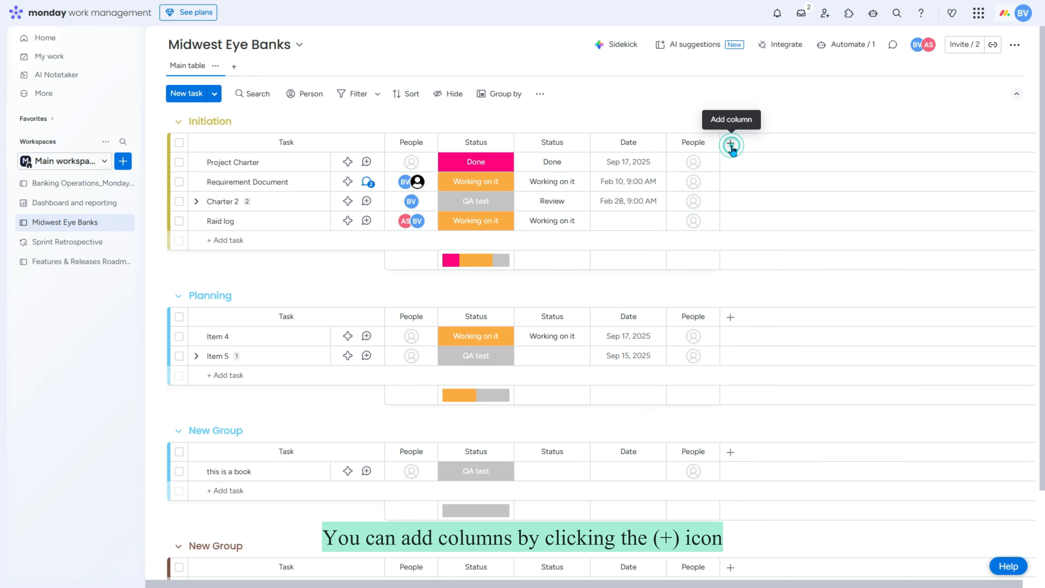
left_click(731, 143)
left_click(731, 144)
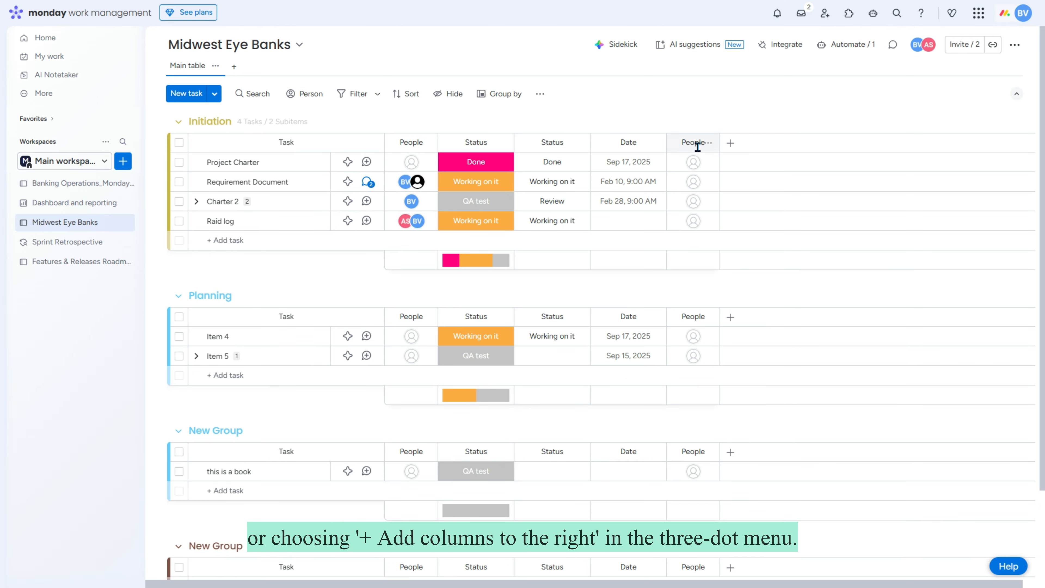
Step: Add a World clock column to the right of the People column
left_click(708, 143)
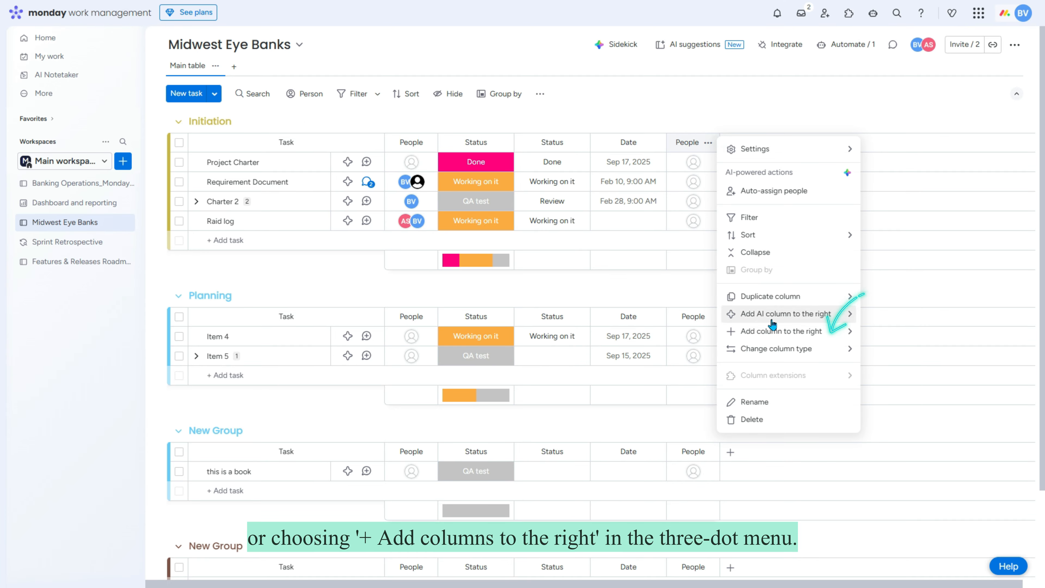
mouse_move(806, 340)
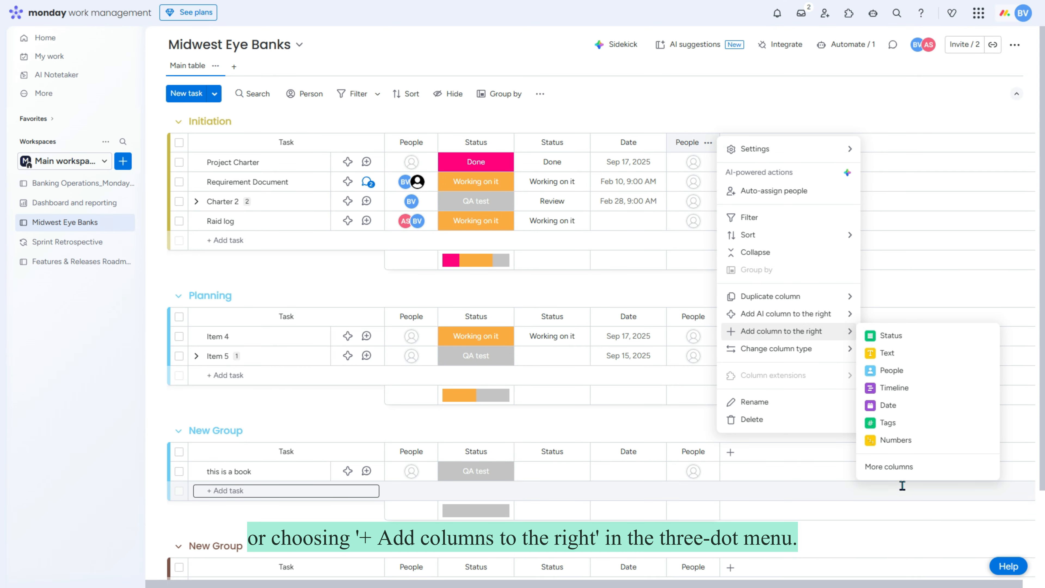
left_click(900, 469)
scroll(384, 283, "down", 10)
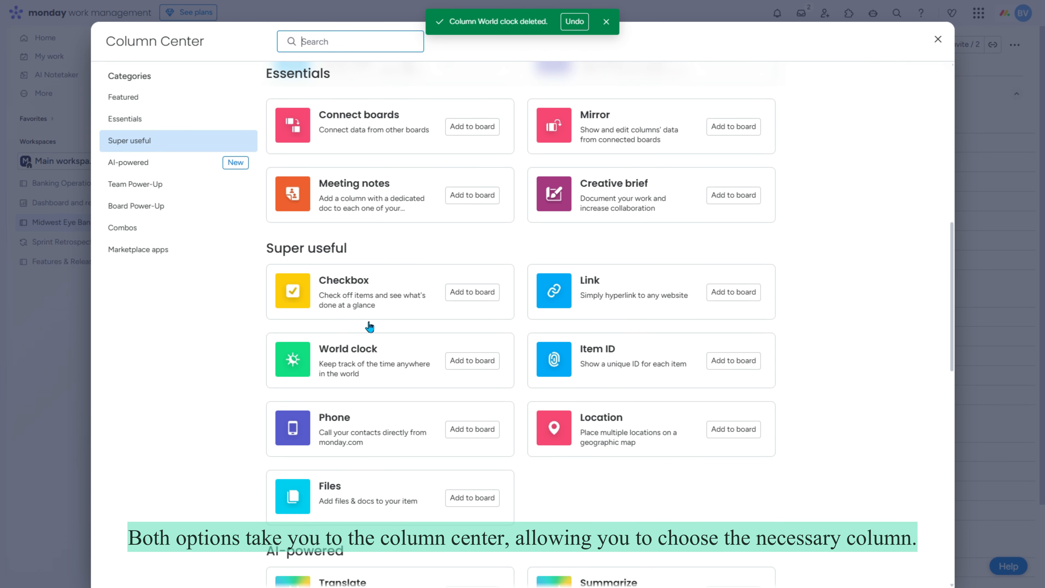
left_click(477, 366)
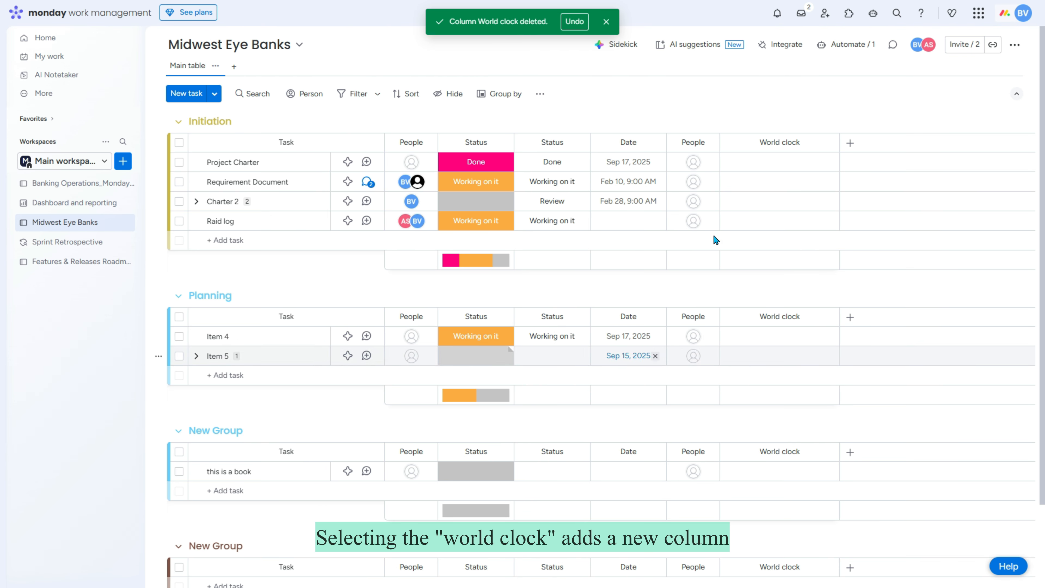
Step: Set Project Charter's clock to US/Pacific and Requirement Document's to US/Michigan
left_click(789, 161)
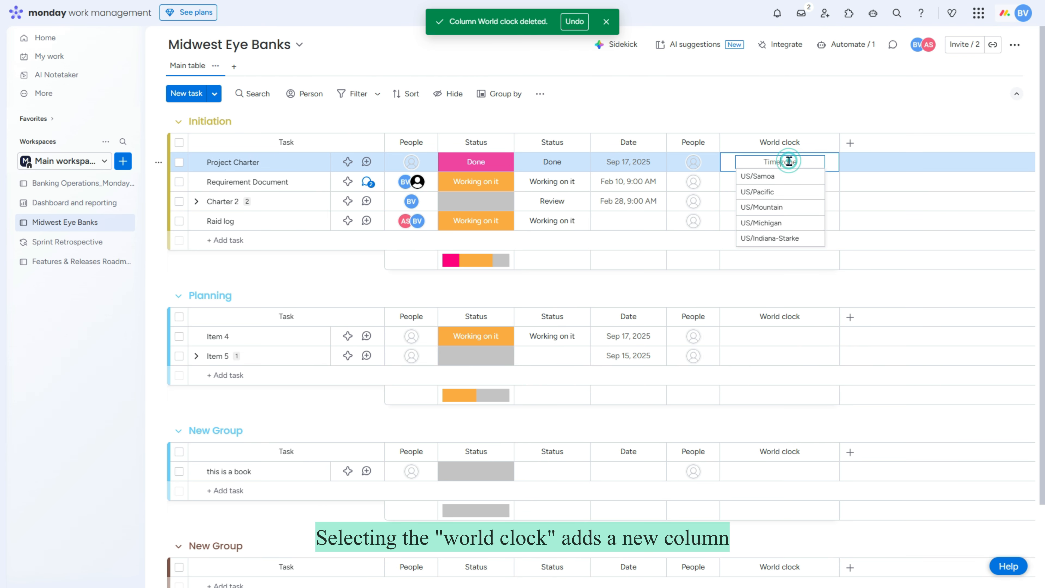
left_click(773, 192)
left_click(799, 181)
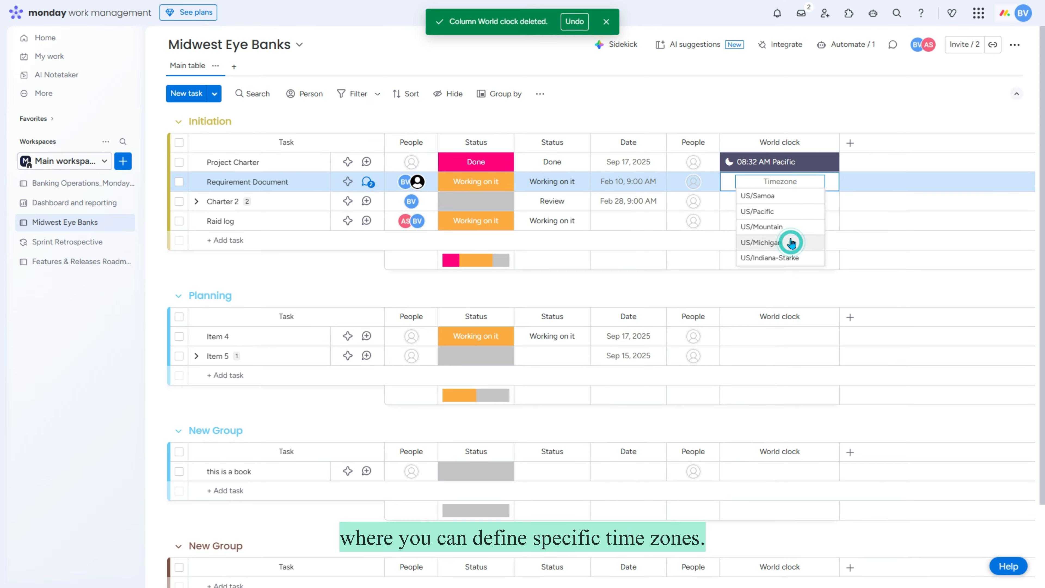
left_click(792, 241)
left_click(828, 143)
Step: Set the World clock to 24H format, show UTC offsets, and change workday end hours to 16
mouse_move(875, 147)
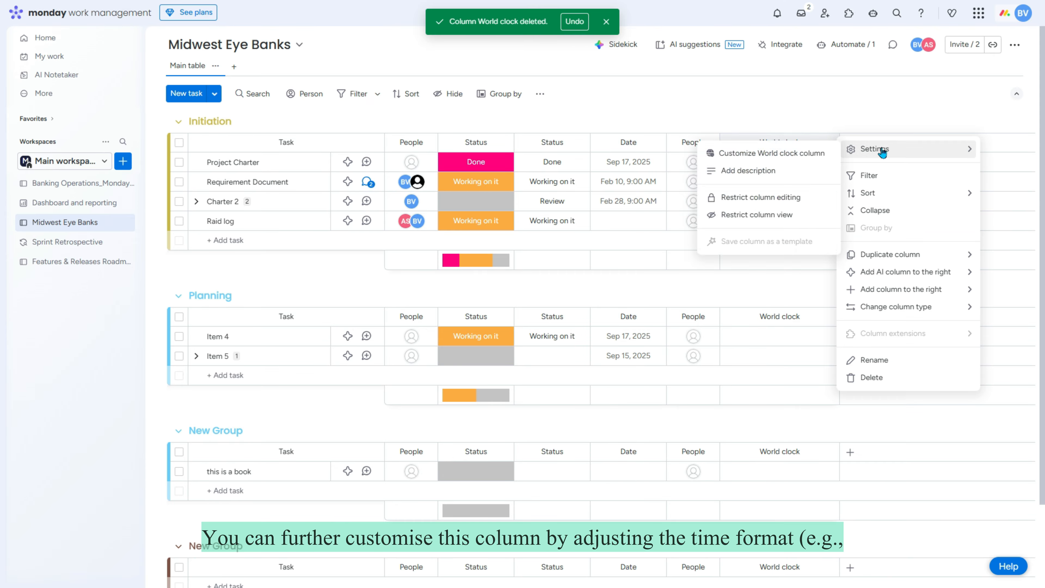
left_click(774, 149)
left_click(945, 187)
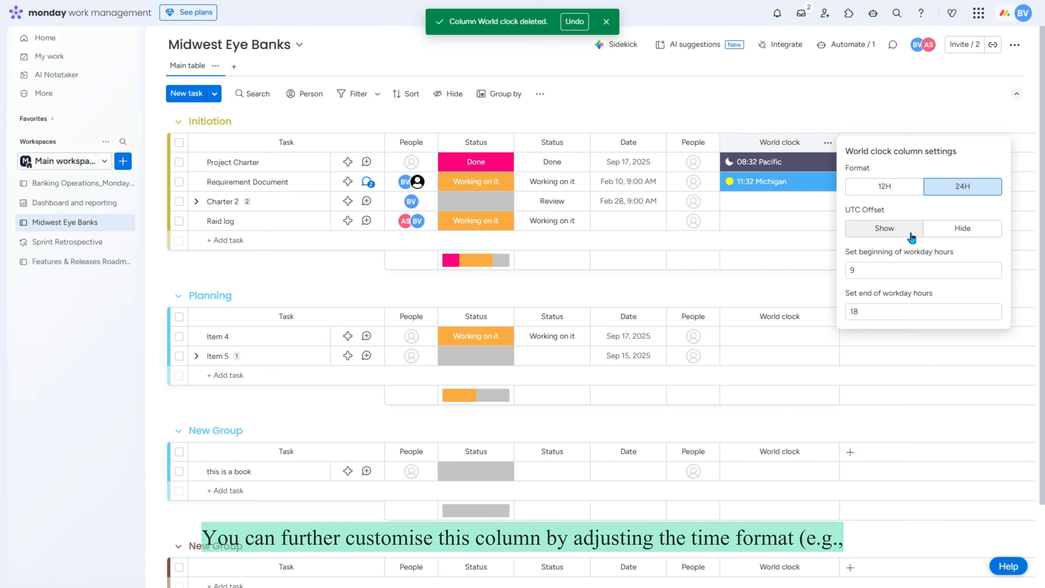
left_click(891, 230)
left_click(872, 311)
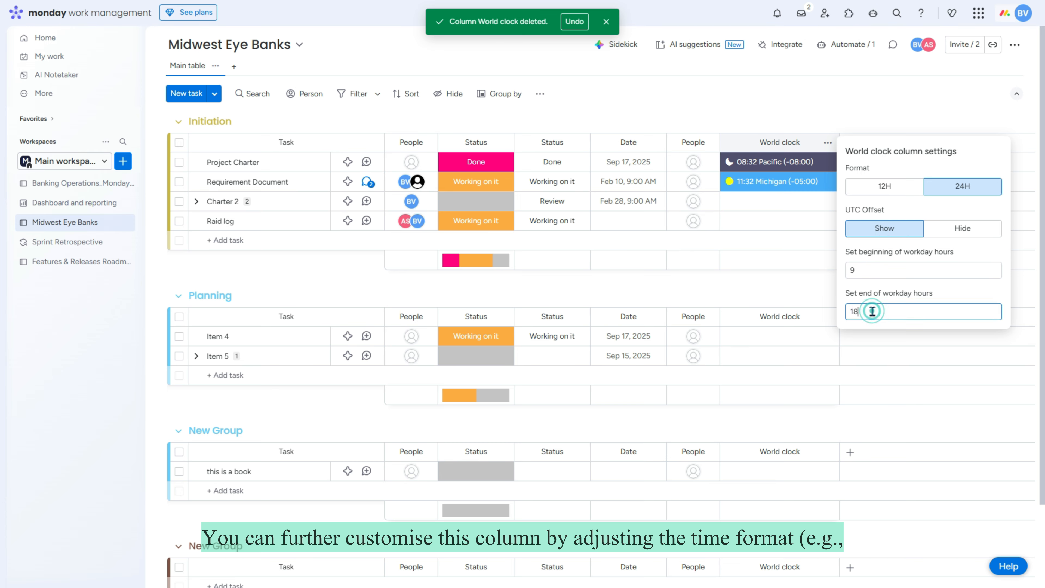
key("BackSpace")
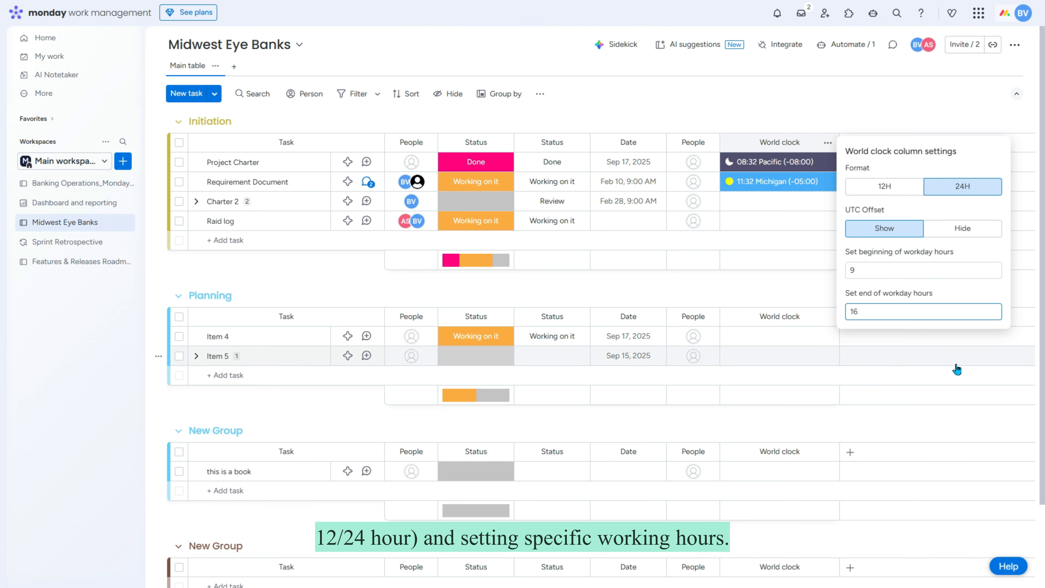
left_click(968, 358)
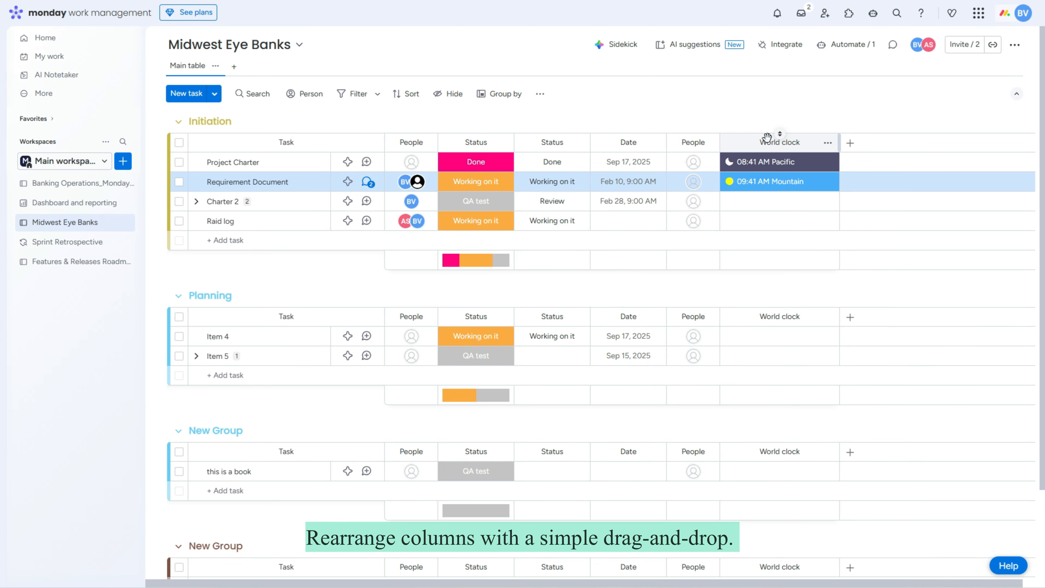
Step: Move World clock after the second Status column and add a 'QA test' label above Stuck
left_click_drag(756, 128, 627, 117)
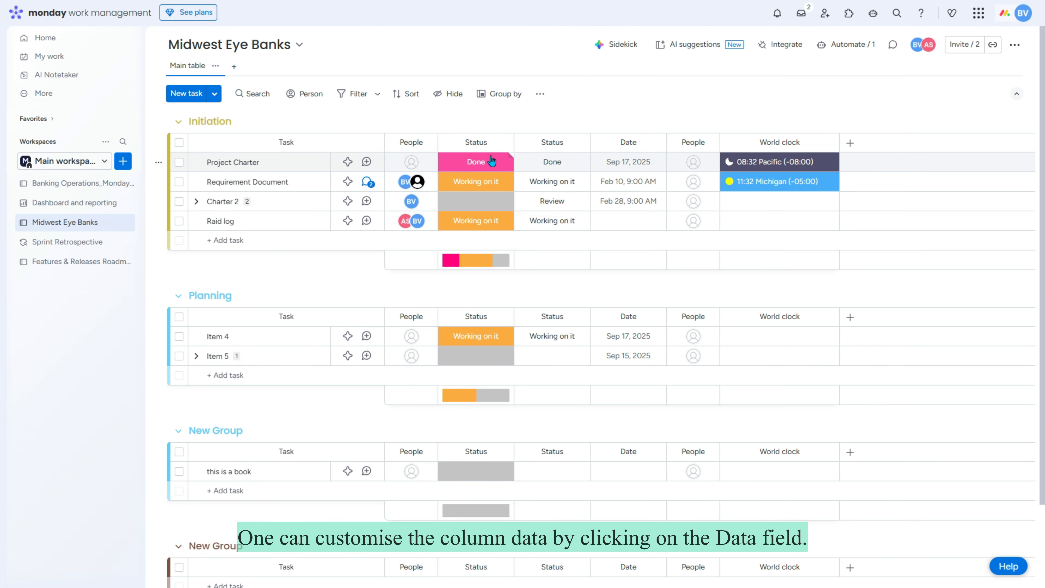
left_click(493, 162)
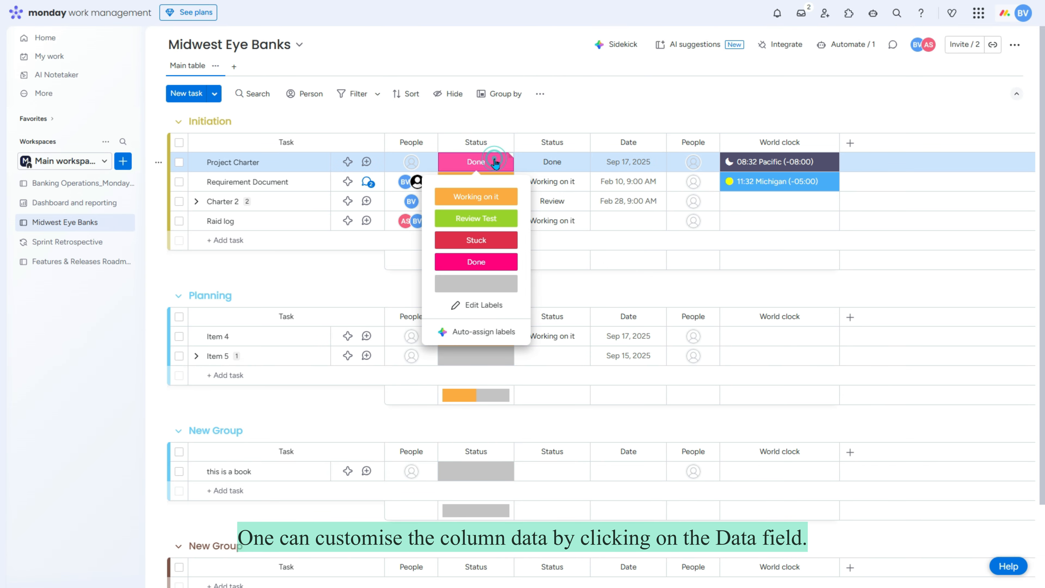
left_click(479, 305)
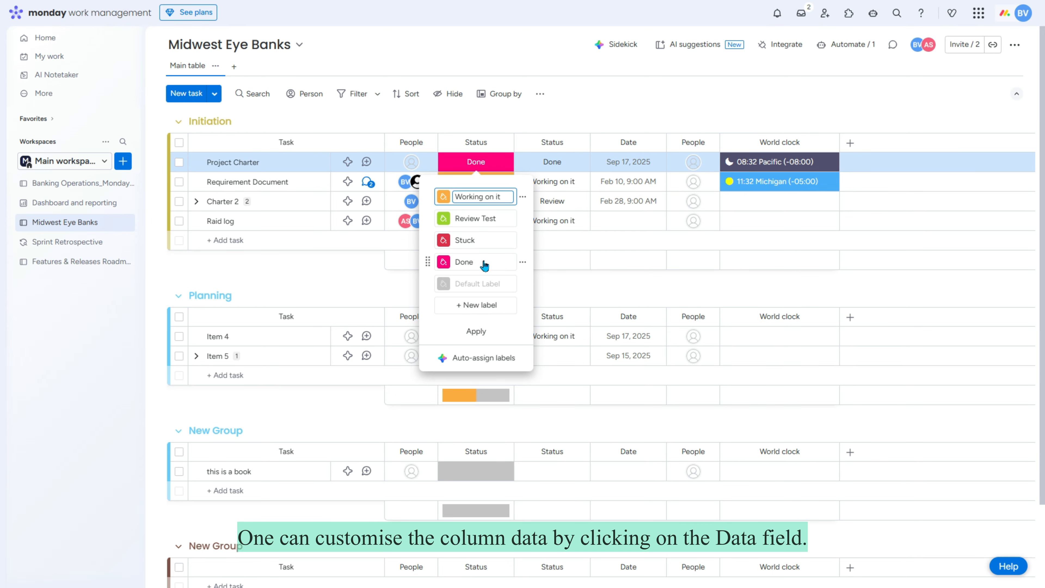
left_click(491, 241)
left_click(473, 283)
type("QA tes")
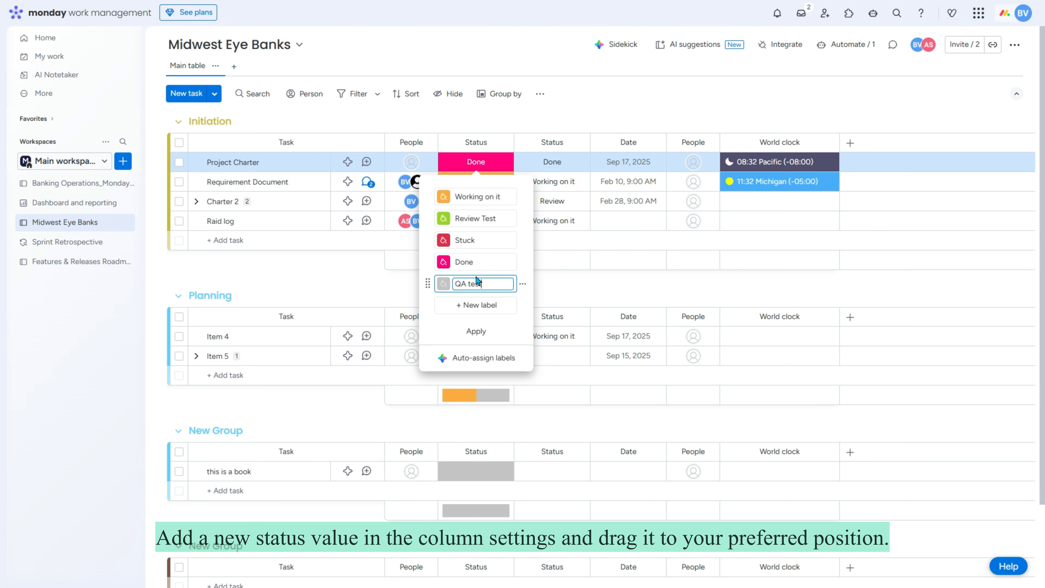
left_click_drag(428, 323, 428, 281)
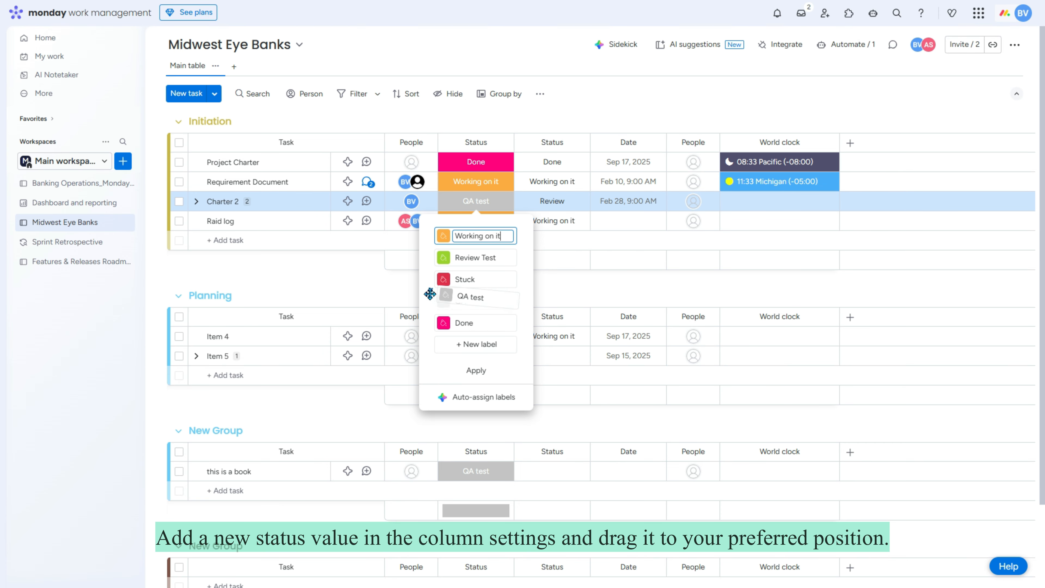
left_click(476, 371)
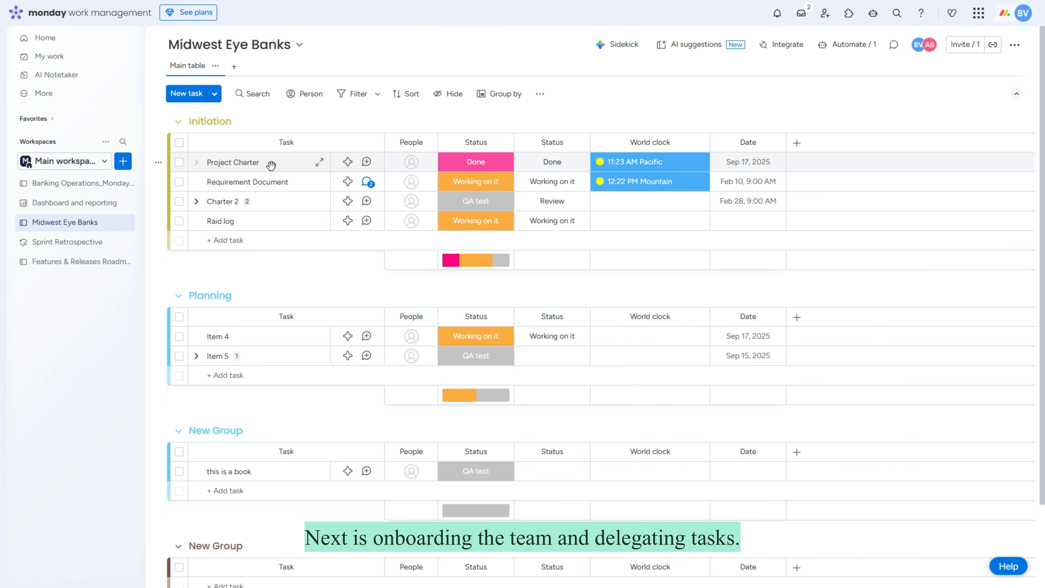
Step: Open Project Charter's assignee picker and browse the people available to assign
left_click(798, 144)
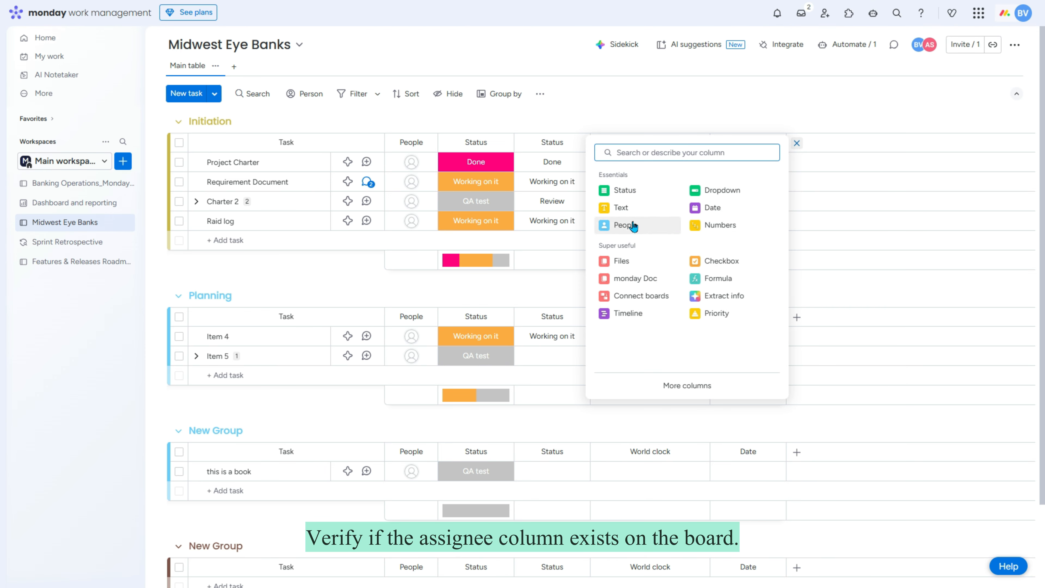
left_click(750, 80)
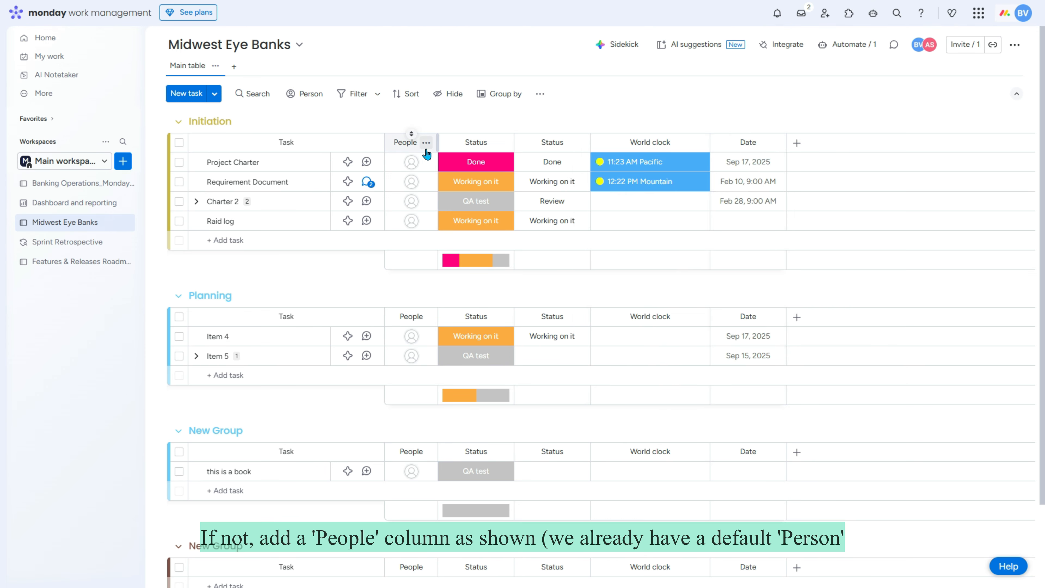
left_click(412, 165)
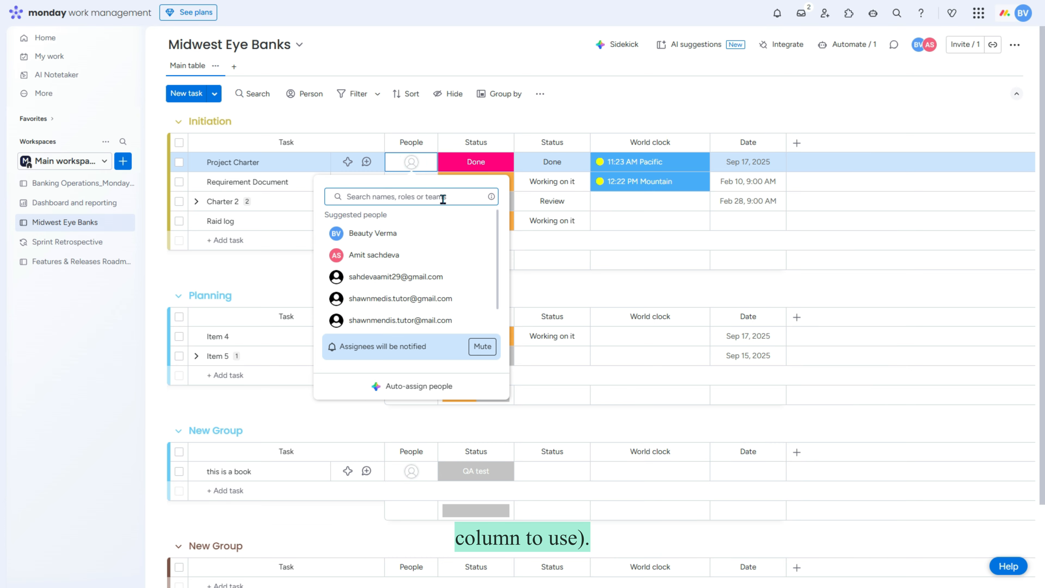
left_click(384, 196)
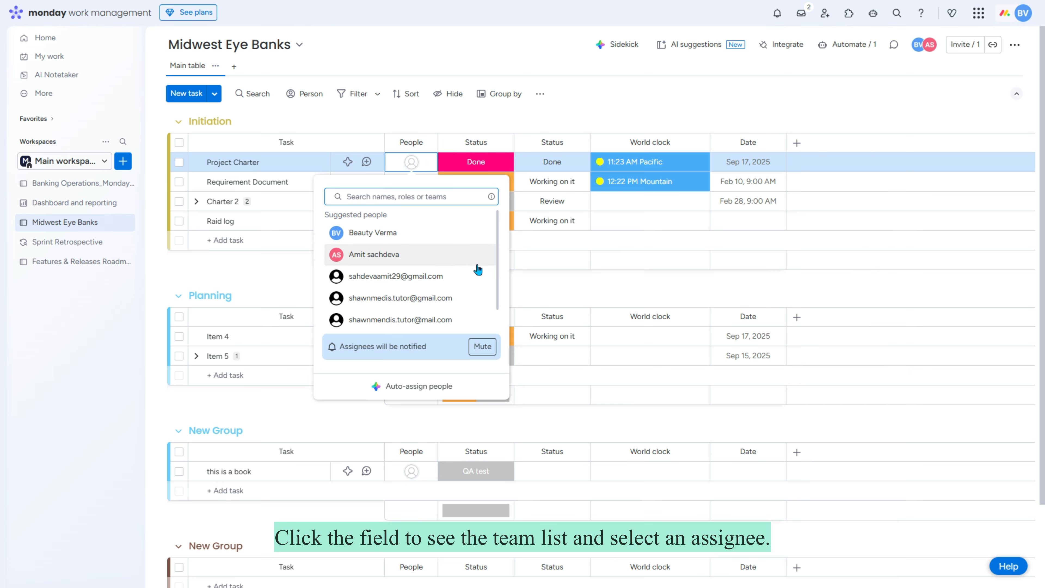
scroll(477, 268, "down", 1)
scroll(461, 268, "up", 1)
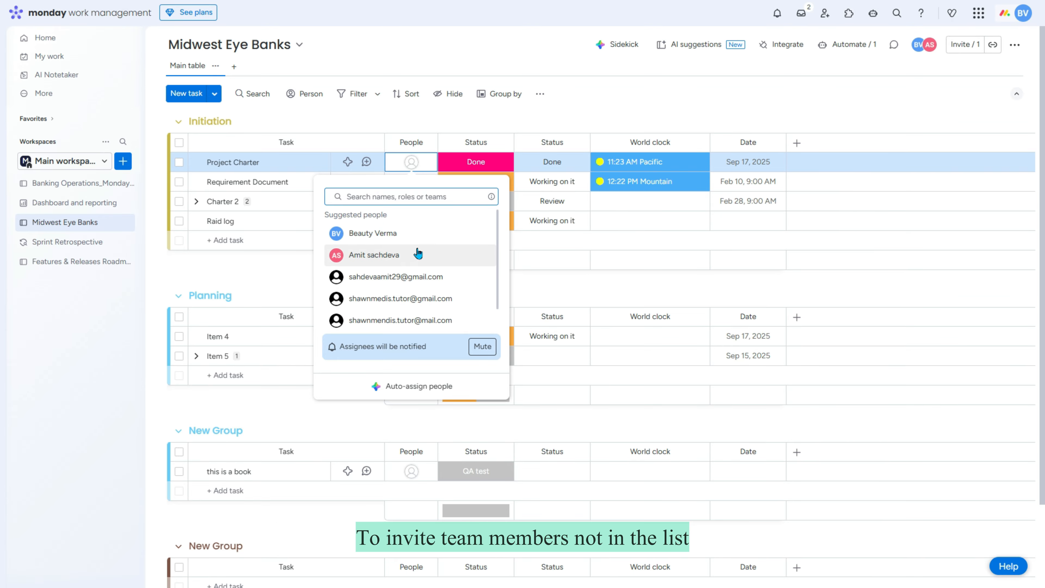
scroll(428, 280, "down", 1)
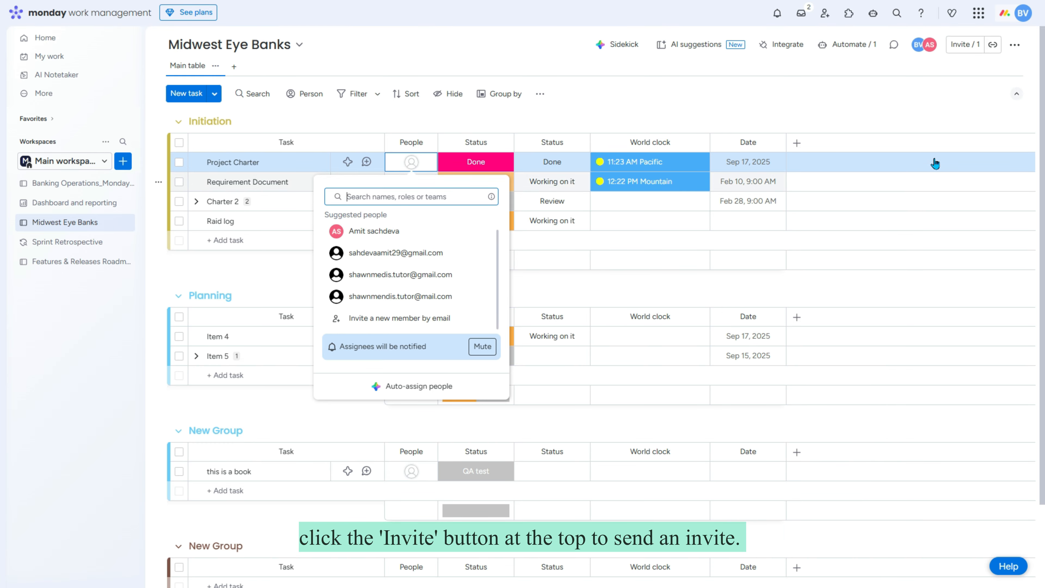
left_click(954, 111)
Step: Invite a new member to Midwest Eye Banks by their e-mail address, skipping task assignment
left_click(965, 45)
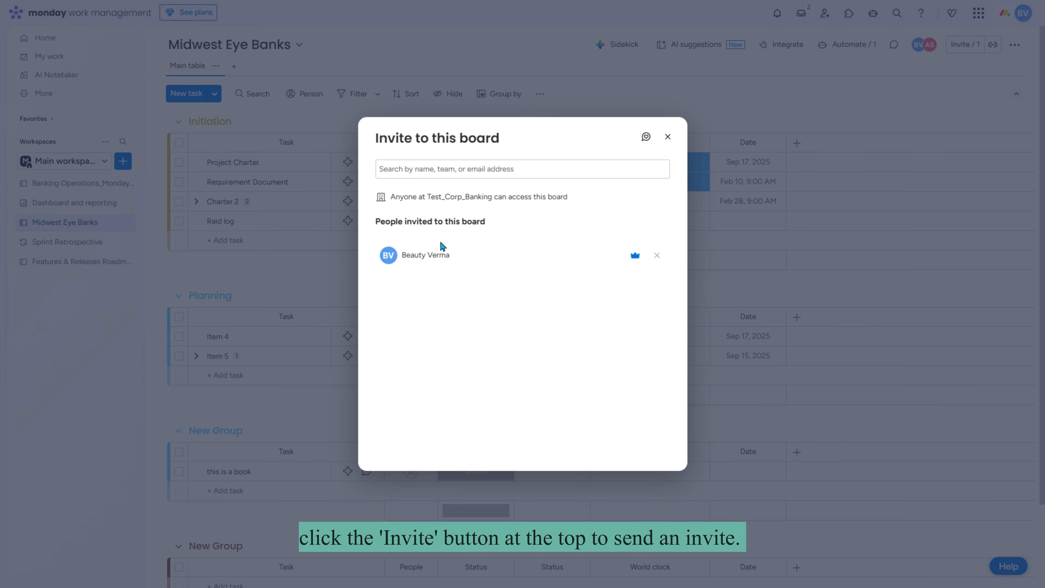
left_click(461, 168)
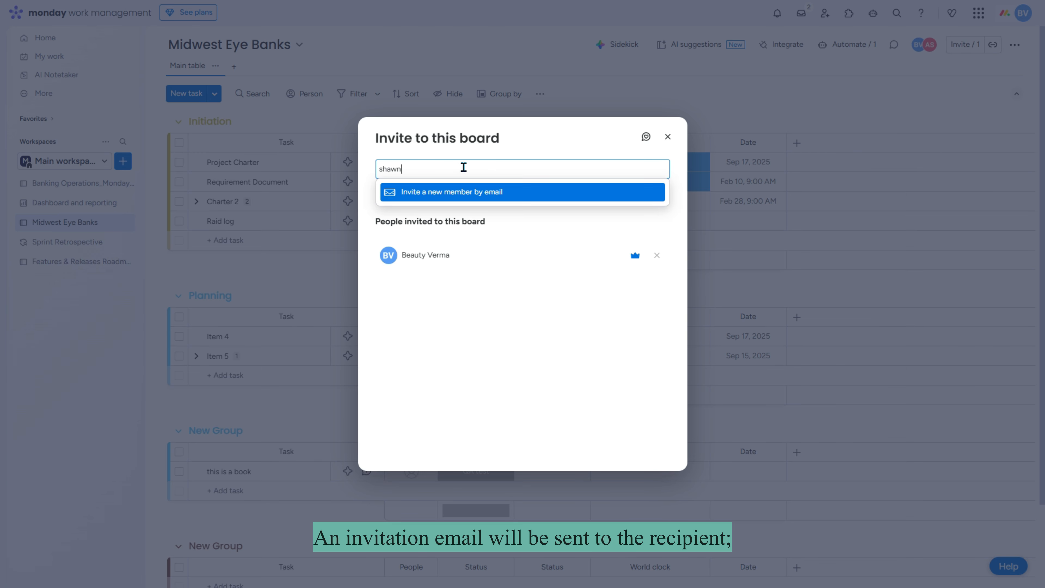
left_click(516, 215)
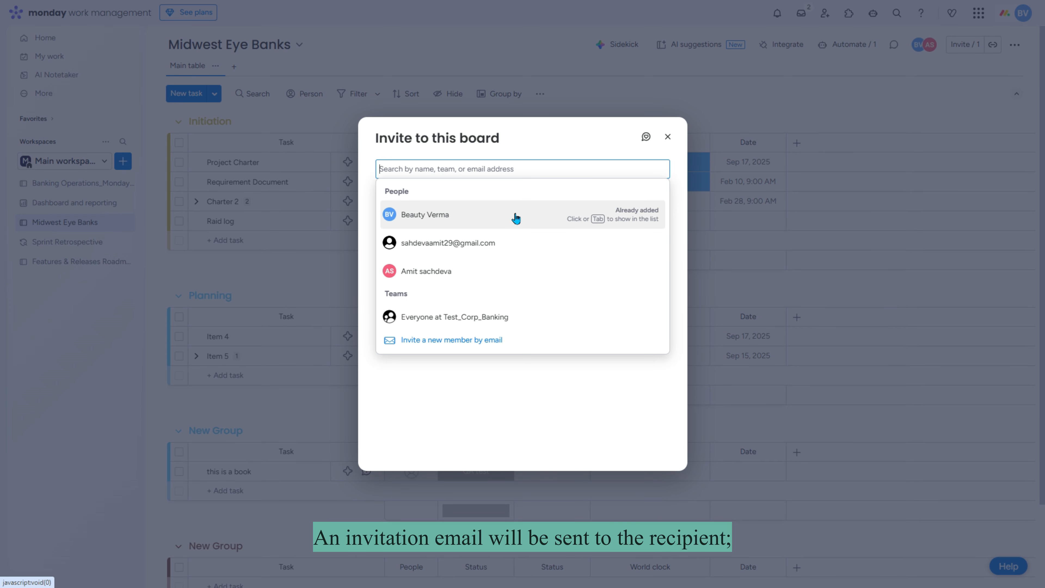
left_click(613, 384)
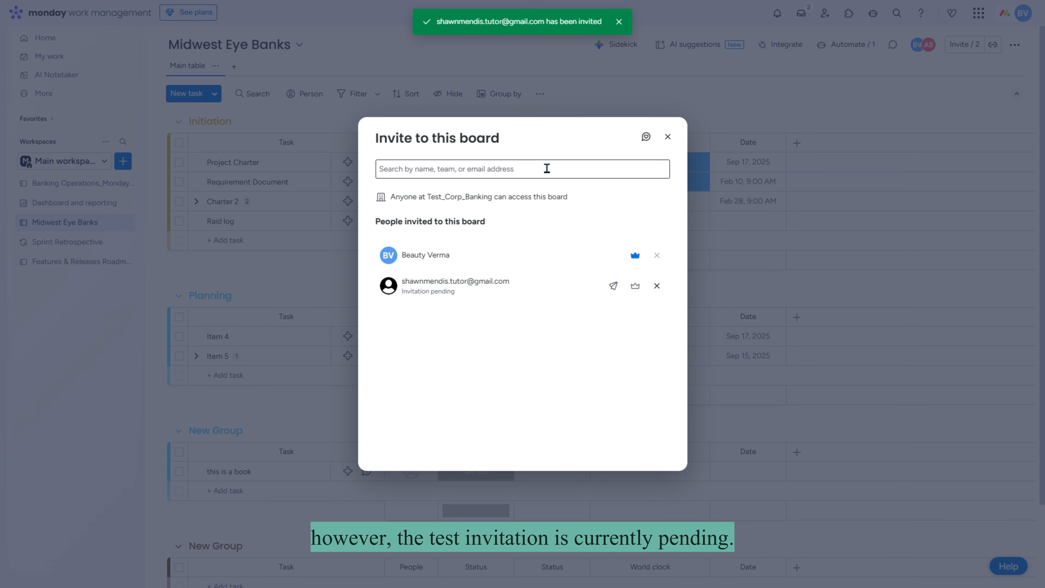
left_click(669, 138)
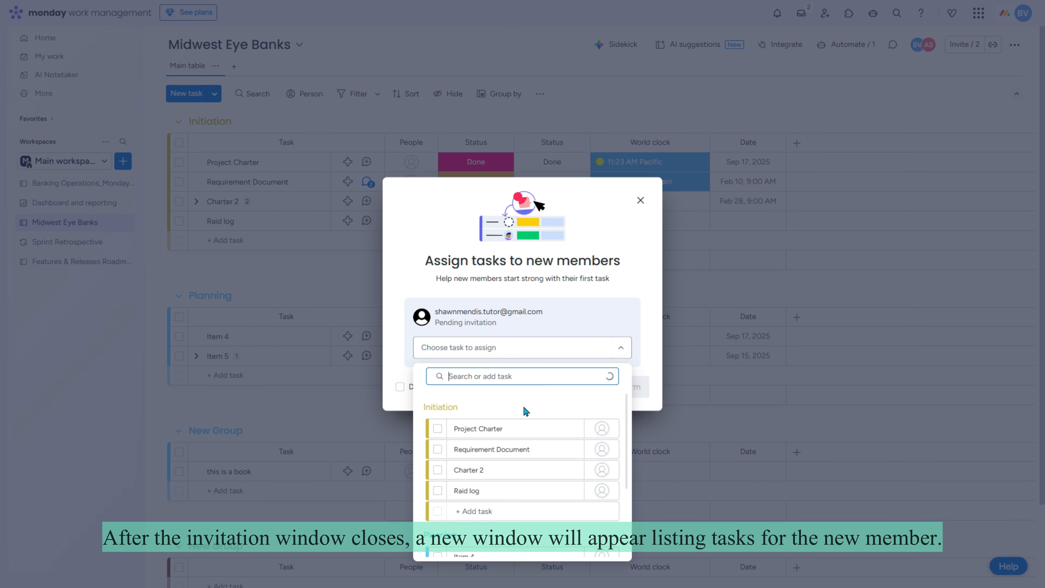
scroll(537, 479, "down", 3)
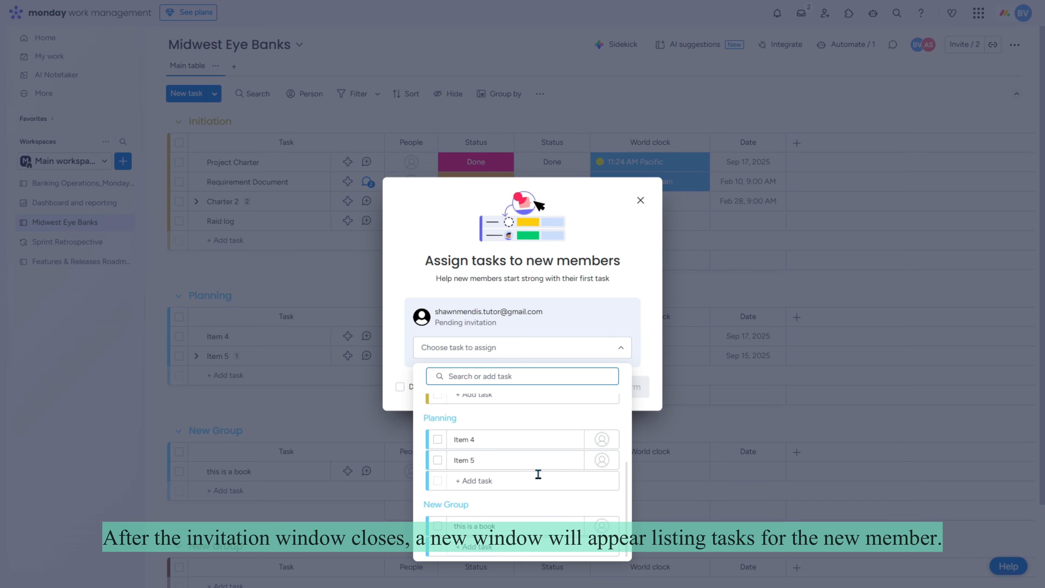
left_click(640, 202)
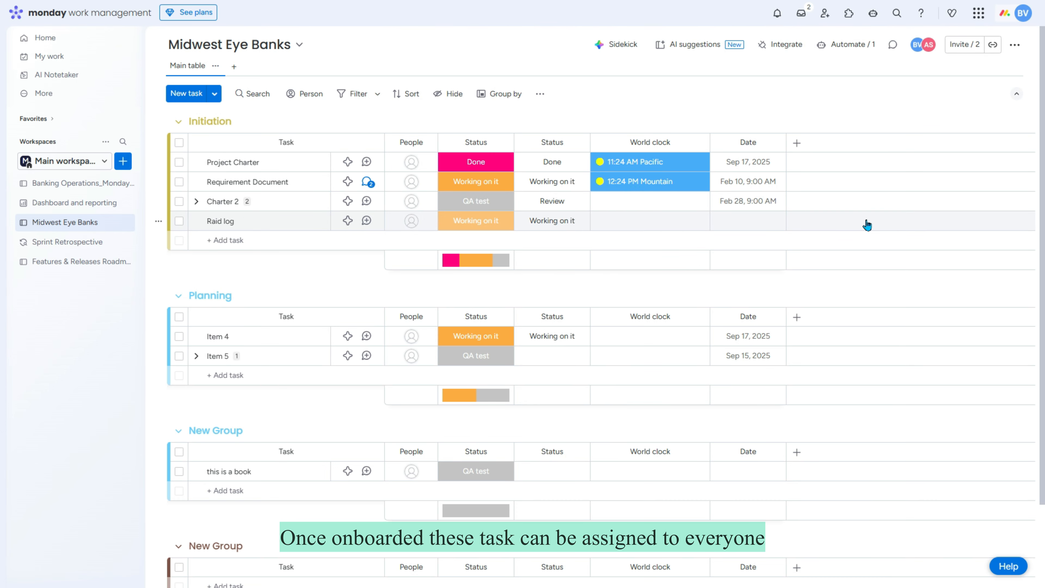
Step: Assign the invited member to Charter 2, then accept the emailed board invitation
left_click(492, 201)
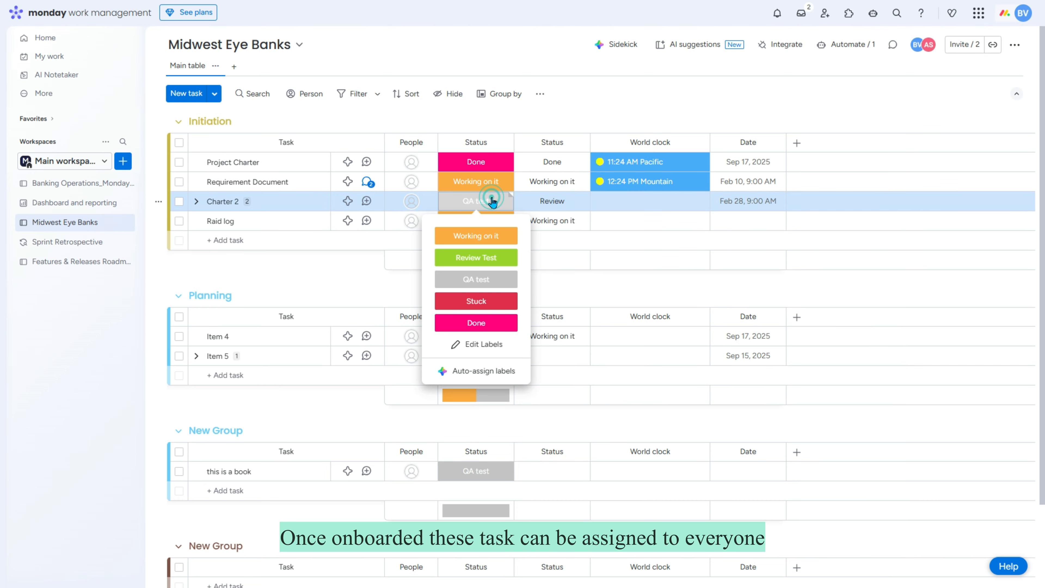
left_click(546, 197)
left_click(422, 206)
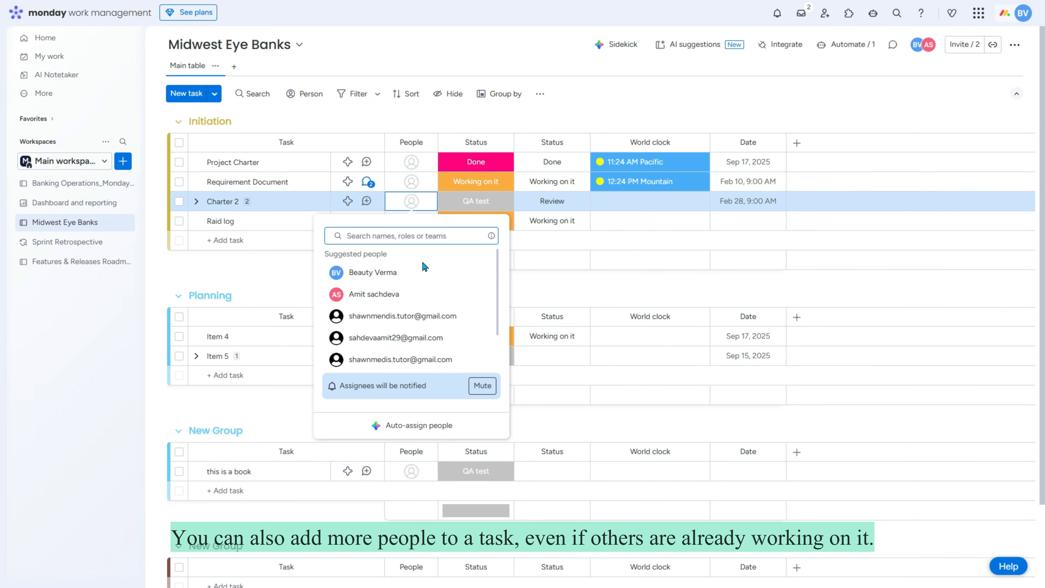
scroll(440, 327, "down", 1)
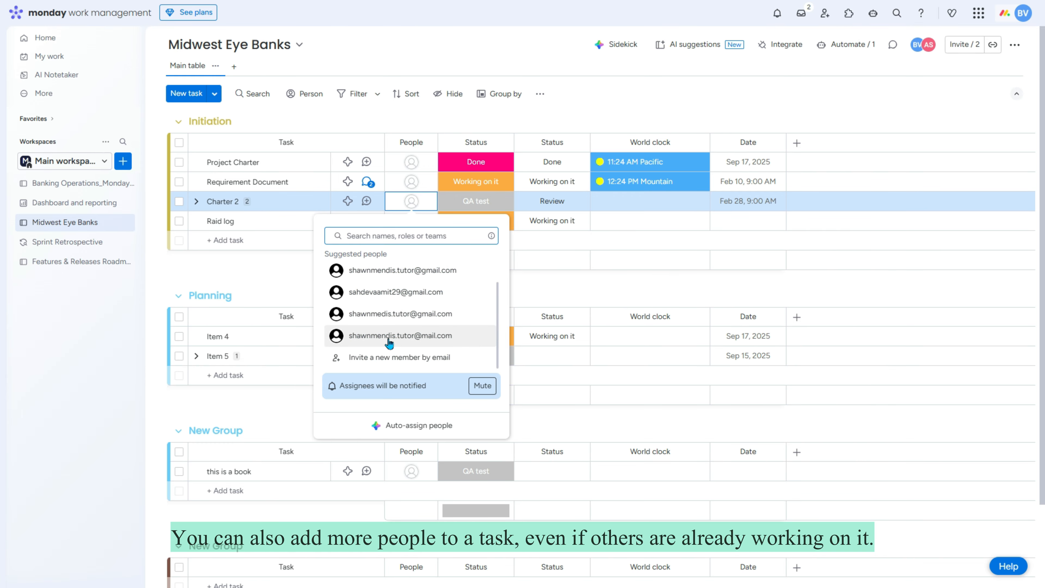
left_click(415, 341)
mouse_move(411, 204)
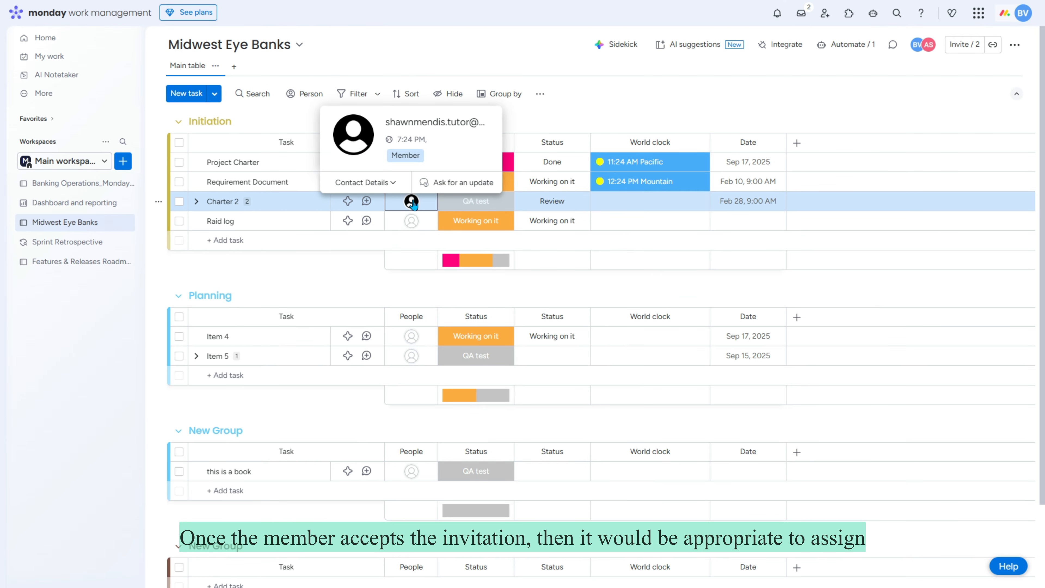
left_click(413, 203)
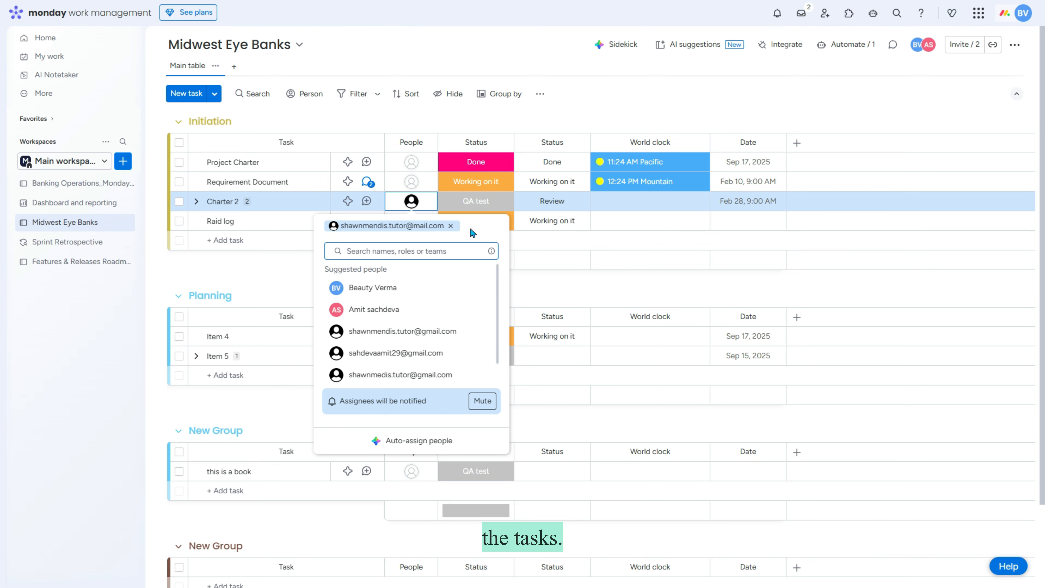
left_click(890, 245)
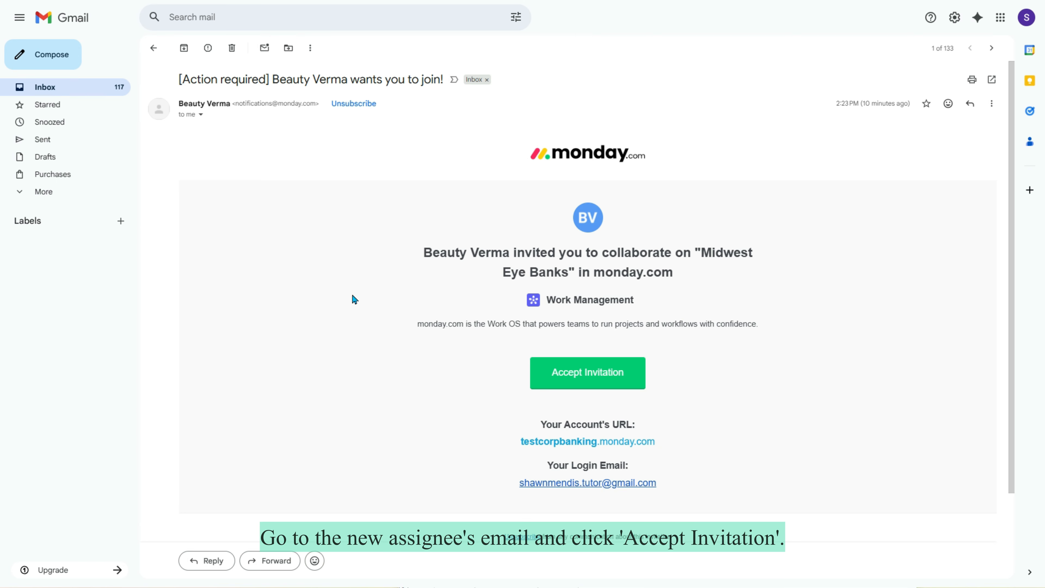
left_click(586, 385)
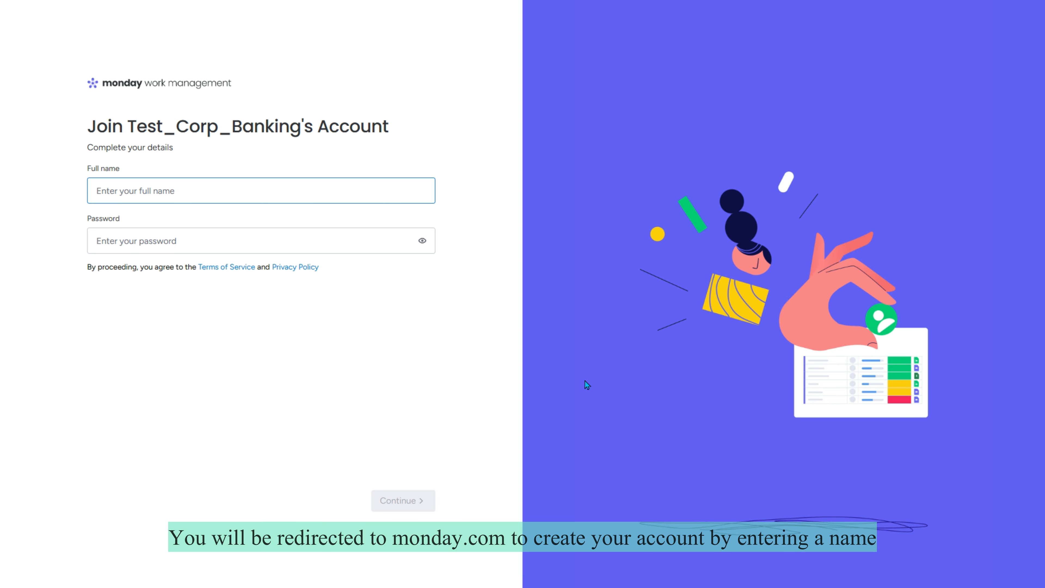
Step: Enter the new member's full name and a password, continuing past the role and usage questions
type("Shawn")
key("Tab")
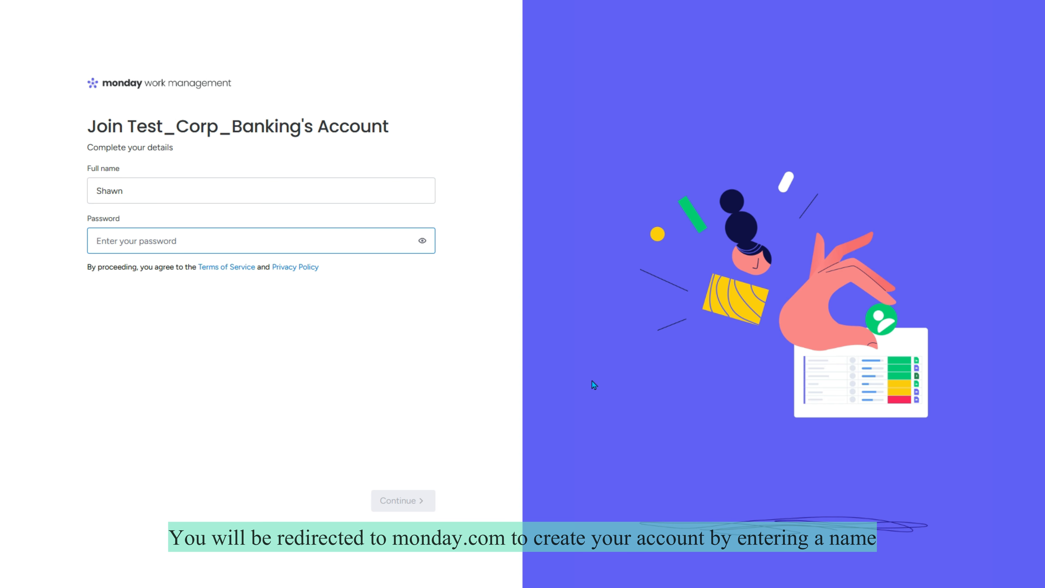
type("*************")
left_click(409, 501)
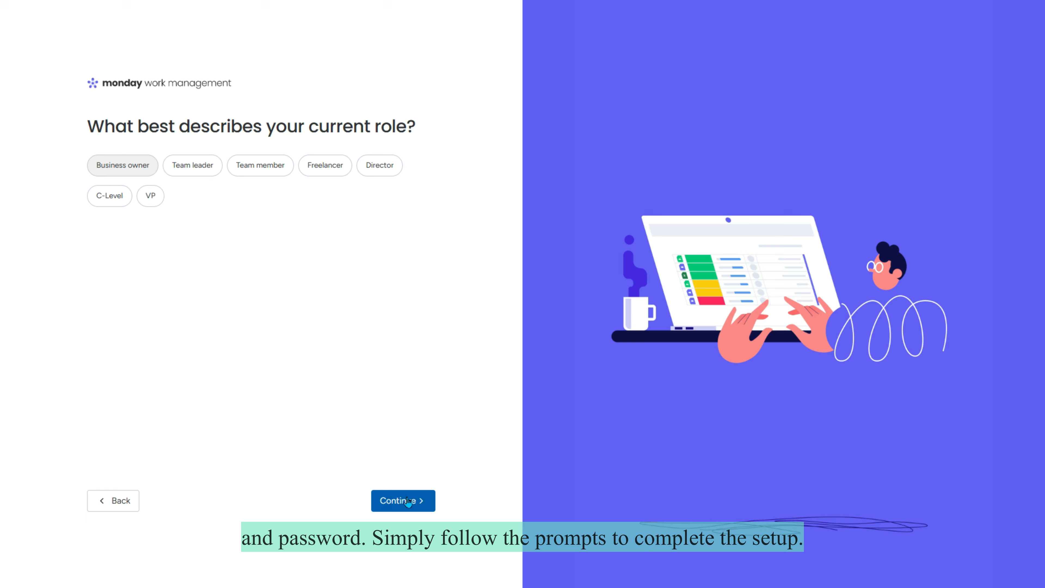
left_click(399, 501)
left_click(398, 501)
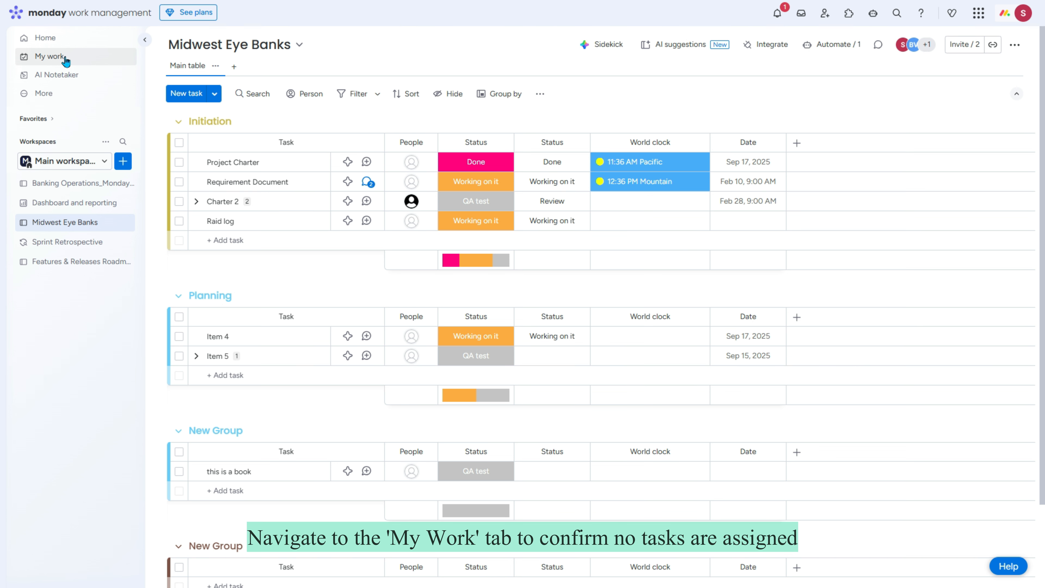
Step: Check the new member's empty My work page, then open the account menu to log out
left_click(65, 61)
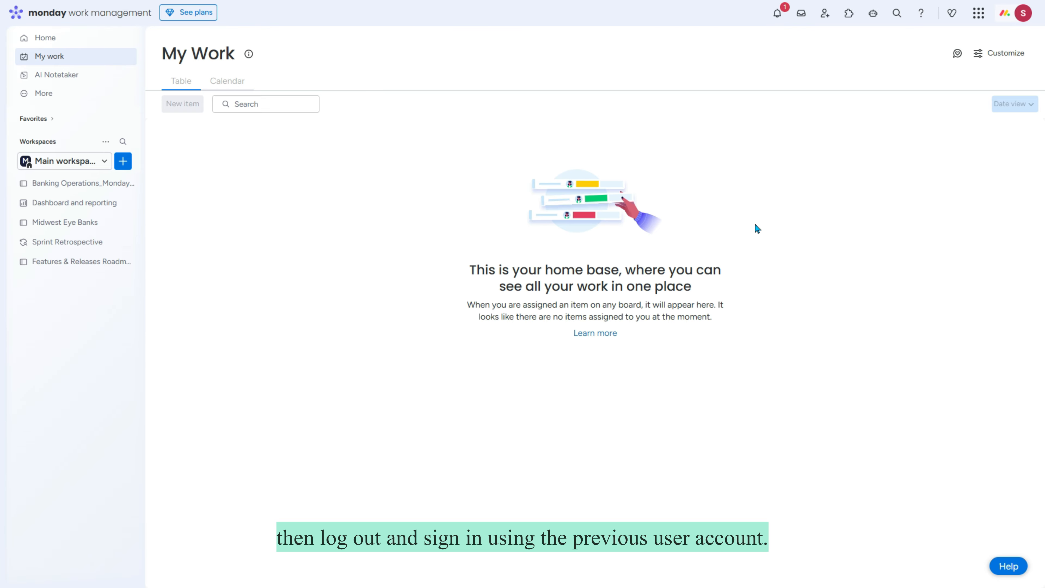
left_click(1024, 13)
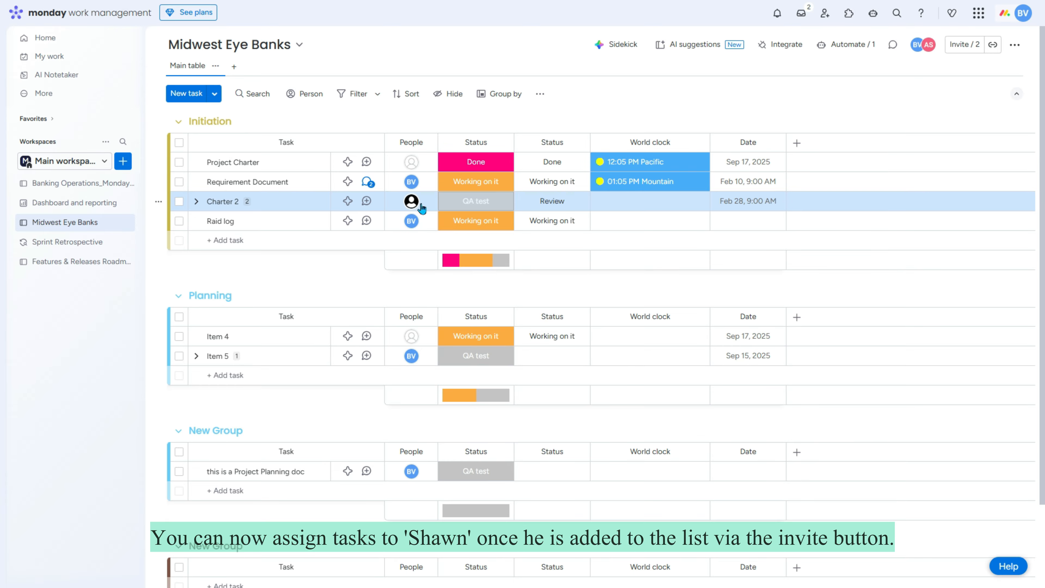
Step: Add the newly joined member to the People cells of Charter 2 and Item 4
left_click(420, 203)
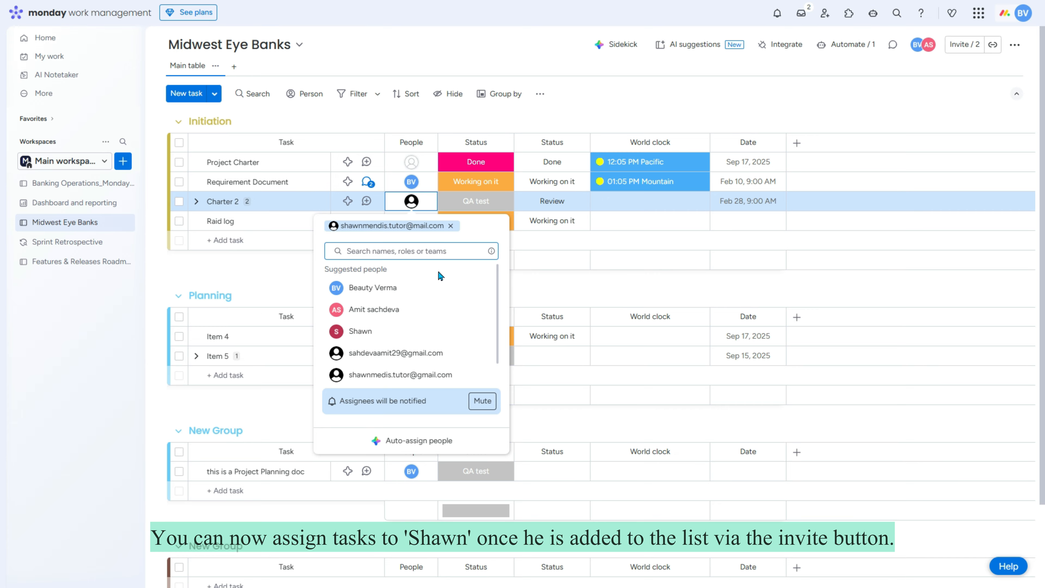
left_click(383, 332)
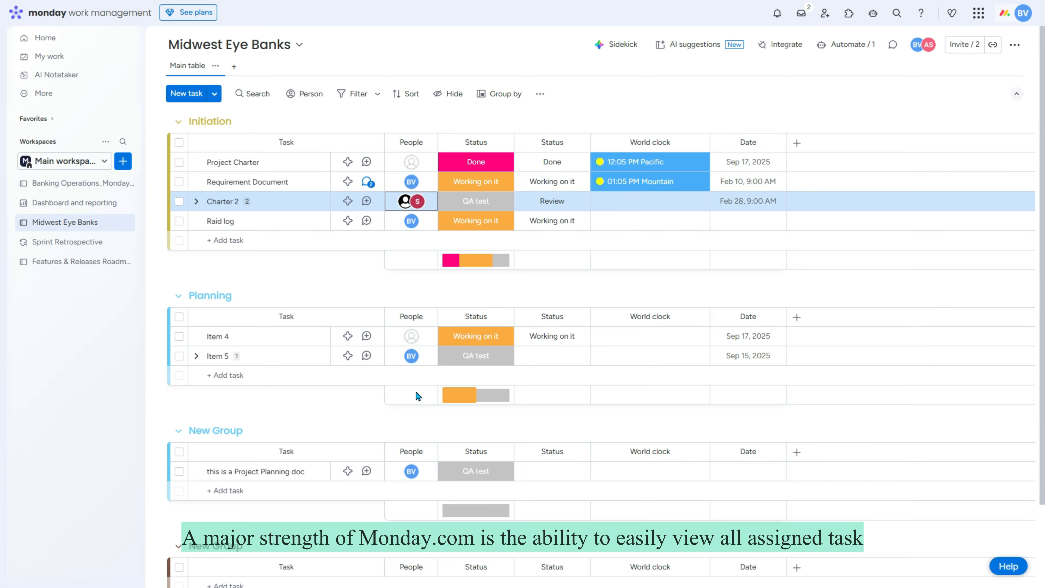
left_click(413, 336)
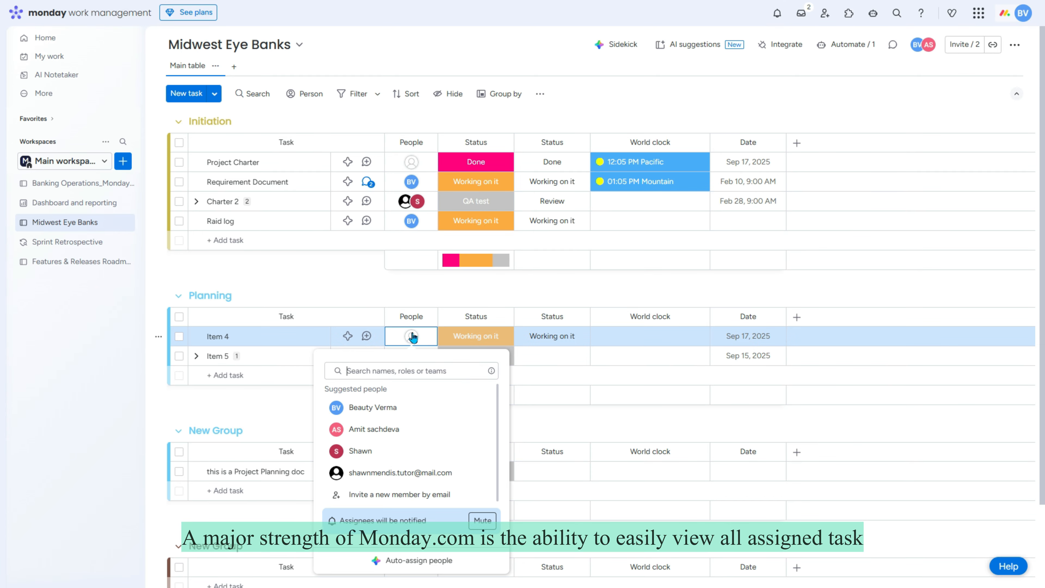
left_click(364, 453)
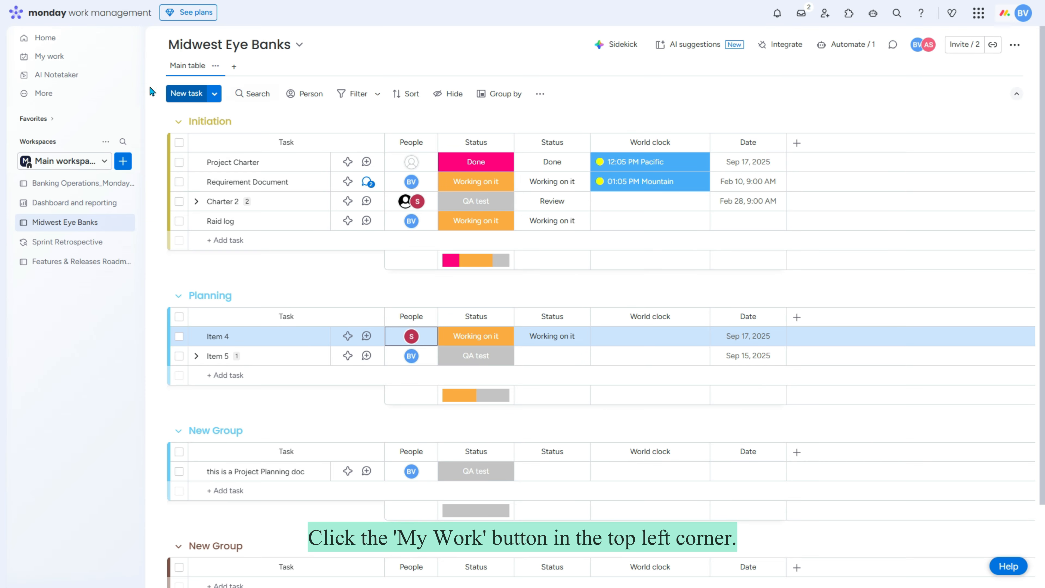
left_click(83, 61)
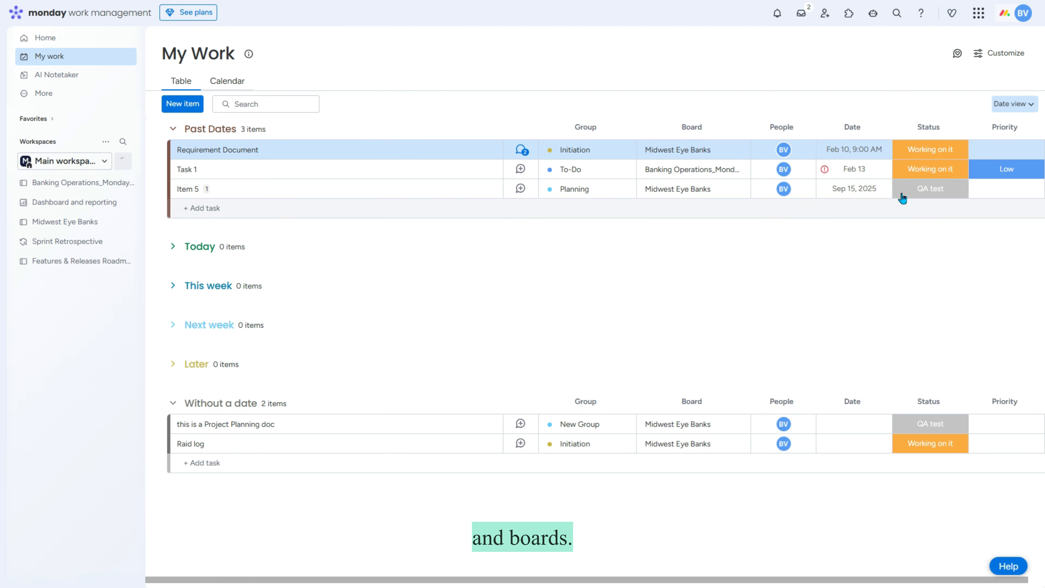
Step: Set Item 5's date to February 11, 2026
left_click(856, 193)
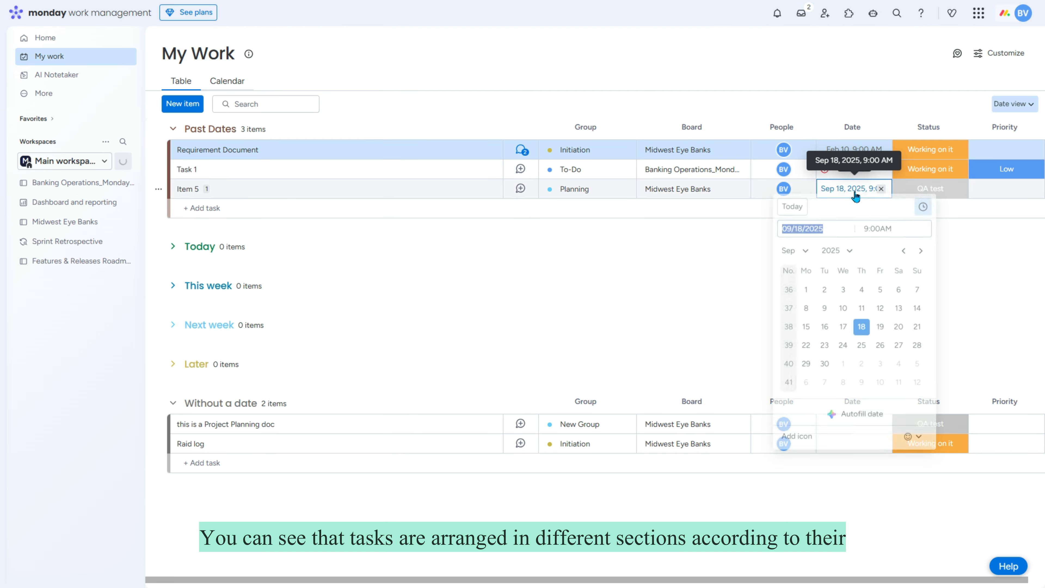
left_click(843, 256)
left_click(841, 369)
left_click(796, 255)
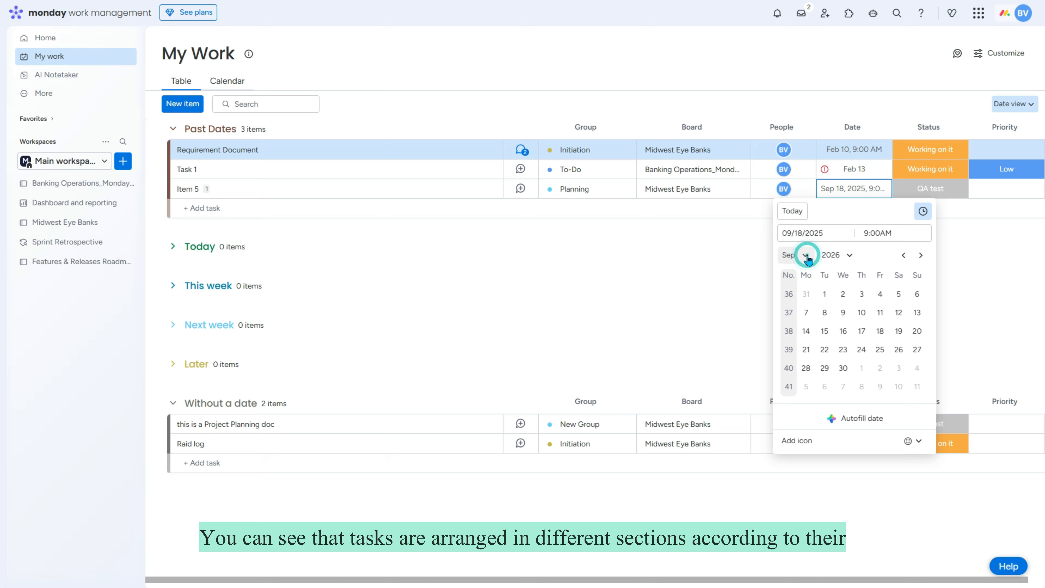
left_click(813, 294)
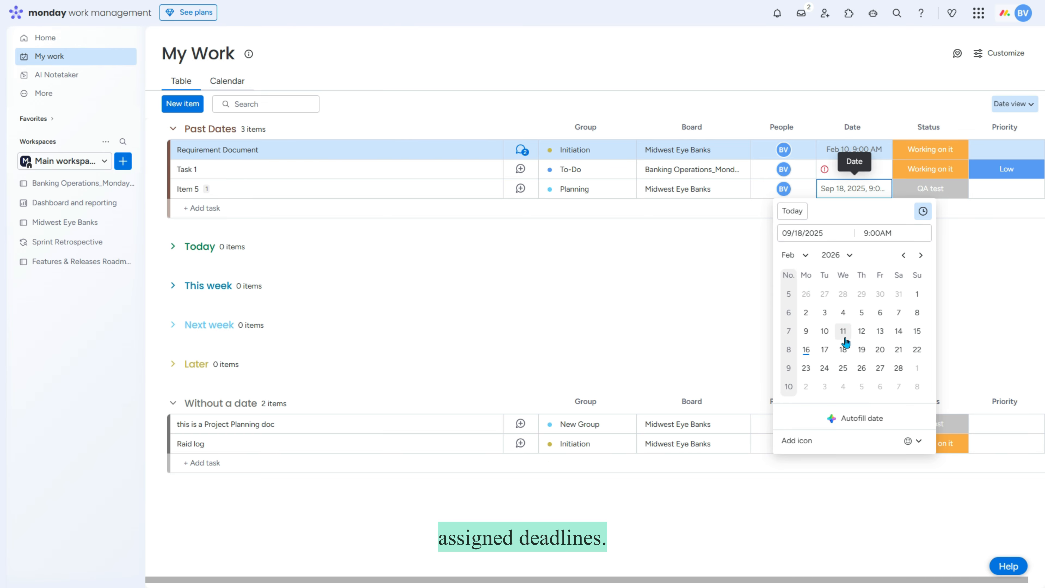
left_click(844, 331)
Step: Change Item 5's date to Feb 18 and Task 1's due date to Feb 27
left_click(848, 189)
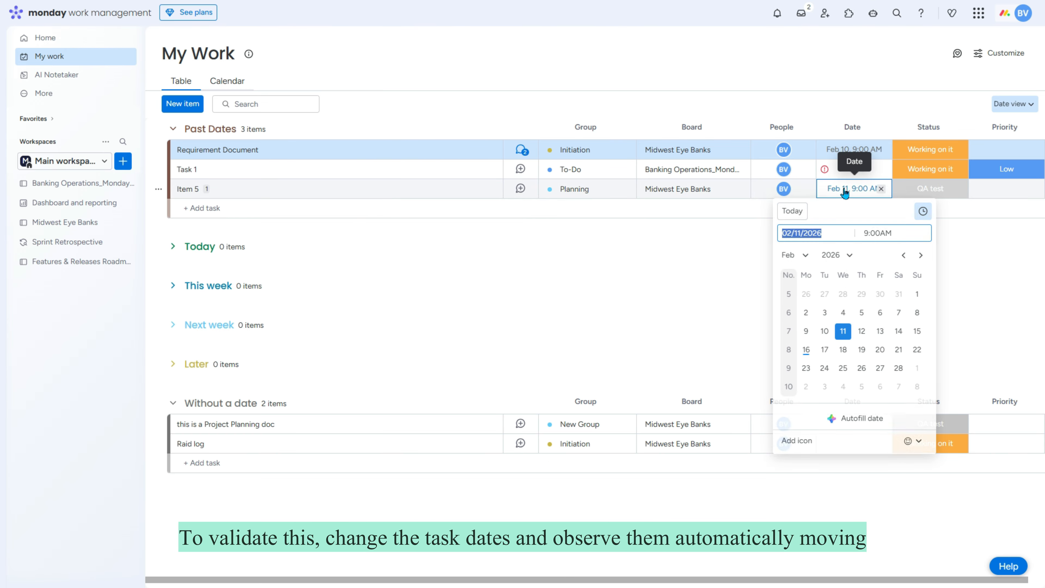
left_click(843, 350)
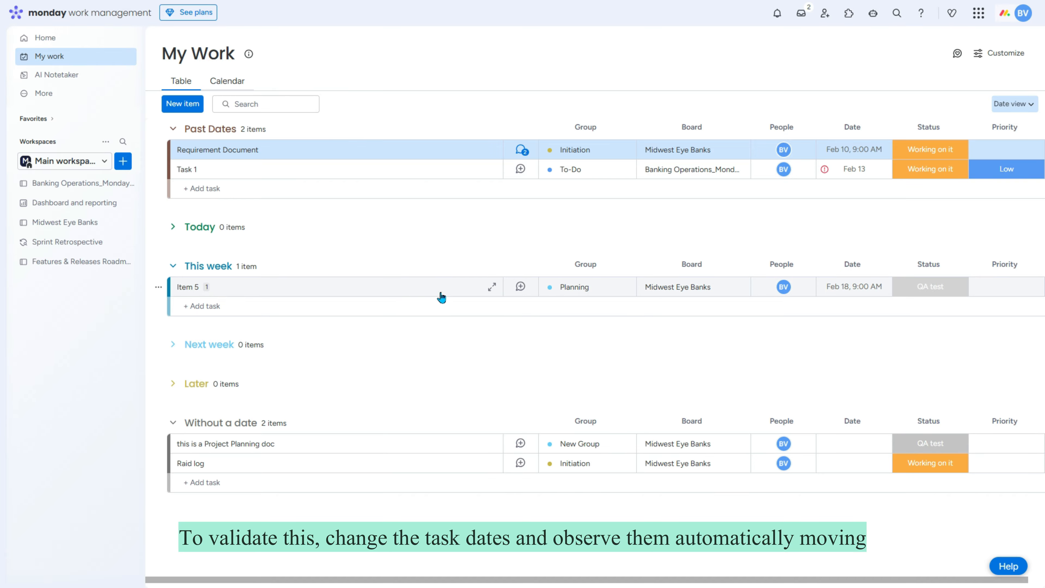
left_click(864, 166)
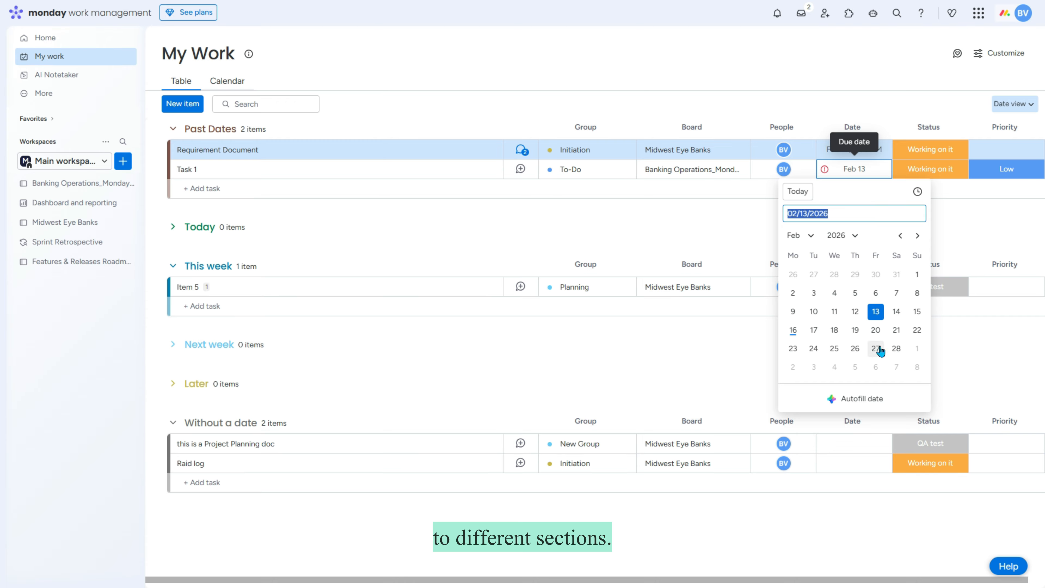
left_click(874, 350)
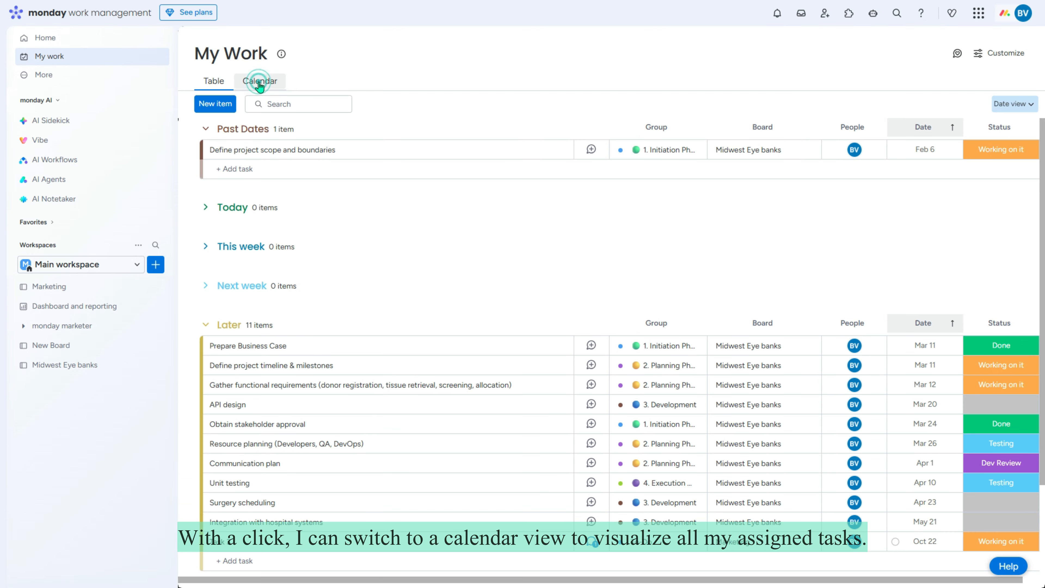
Step: In the calendar view, drag Resource planning from Thu March 26 to Thu March 19, then return to the table
left_click(260, 83)
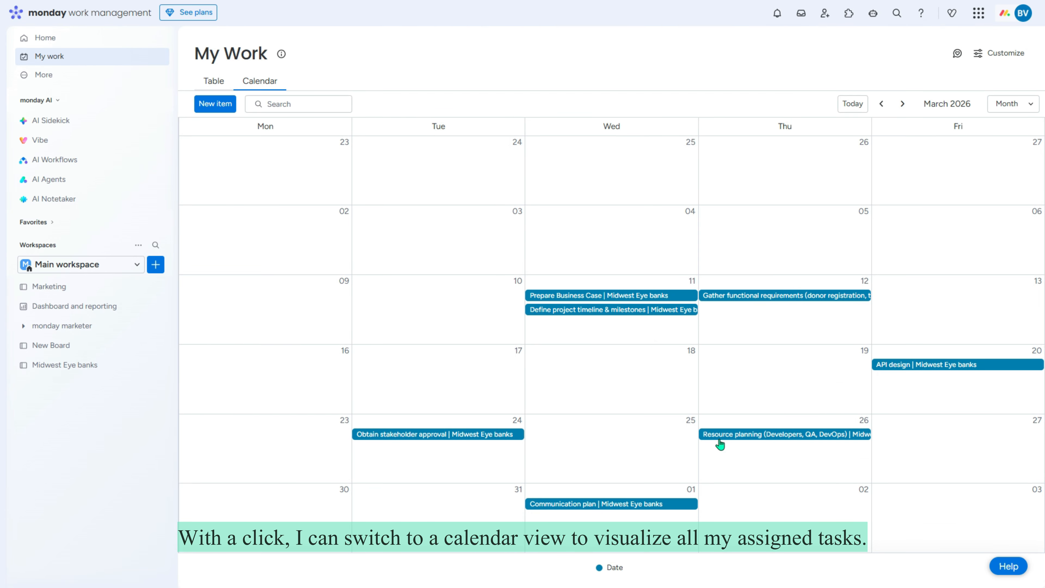
left_click_drag(738, 437, 724, 382)
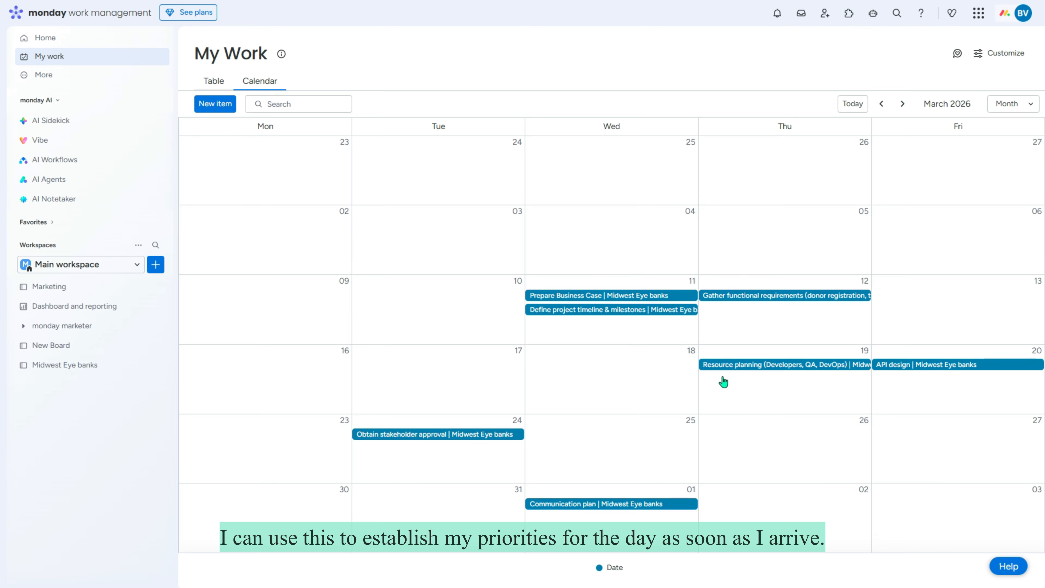
left_click(202, 81)
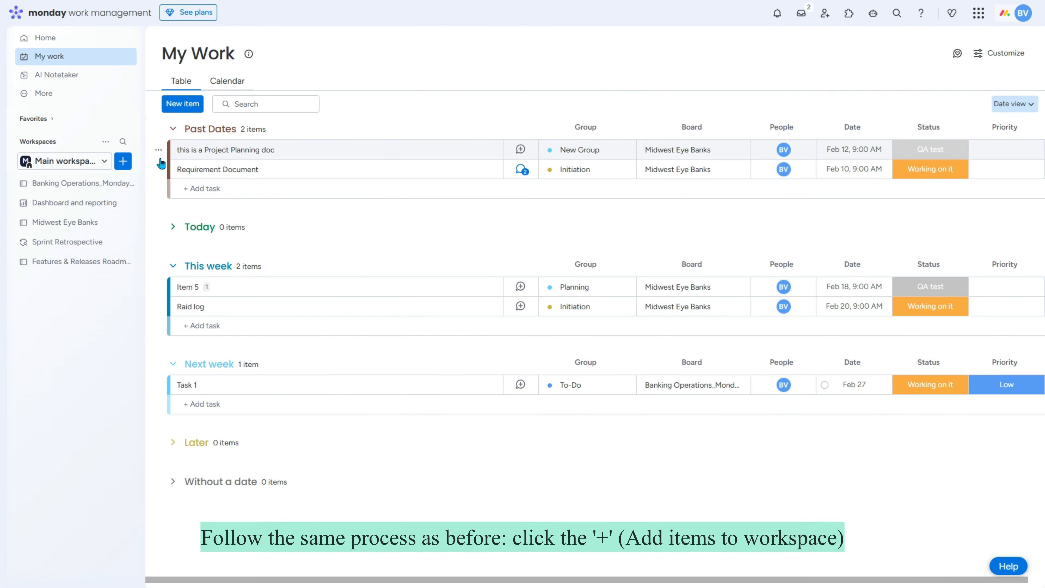
Step: Create a new board from the Software Development 'Features and releases roadmap' template
left_click(123, 161)
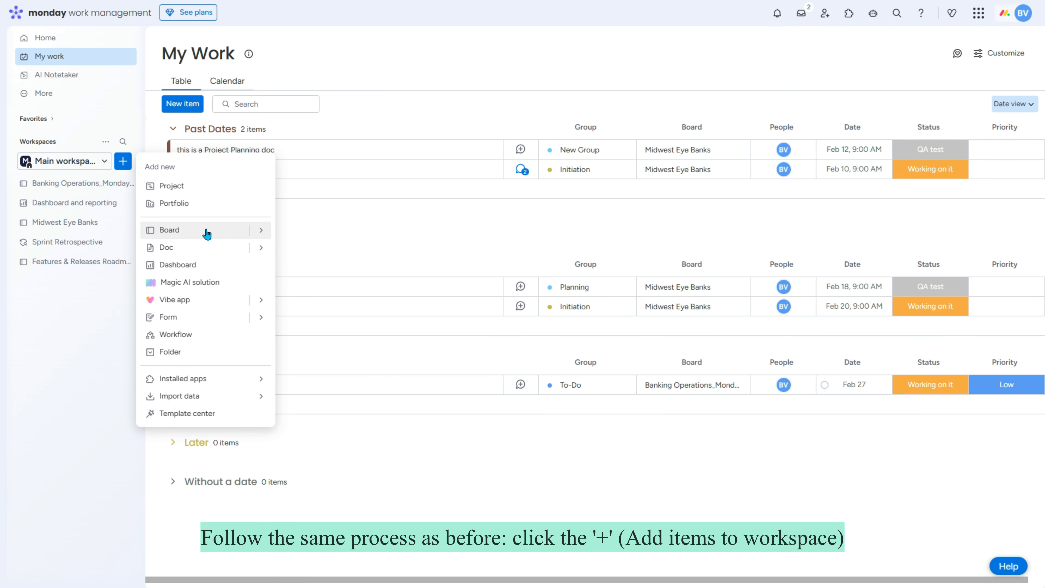
left_click(261, 232)
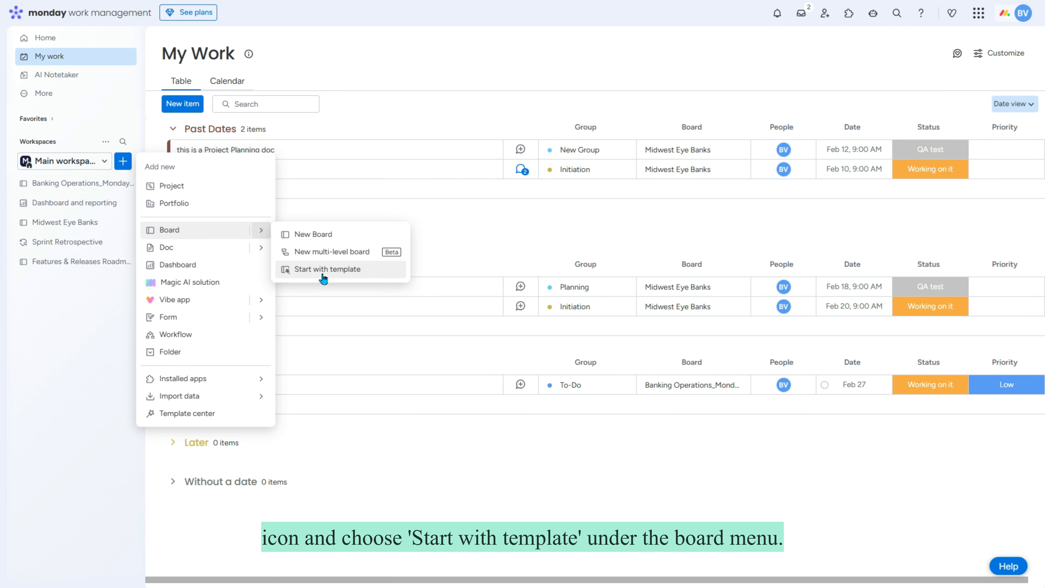
left_click(331, 272)
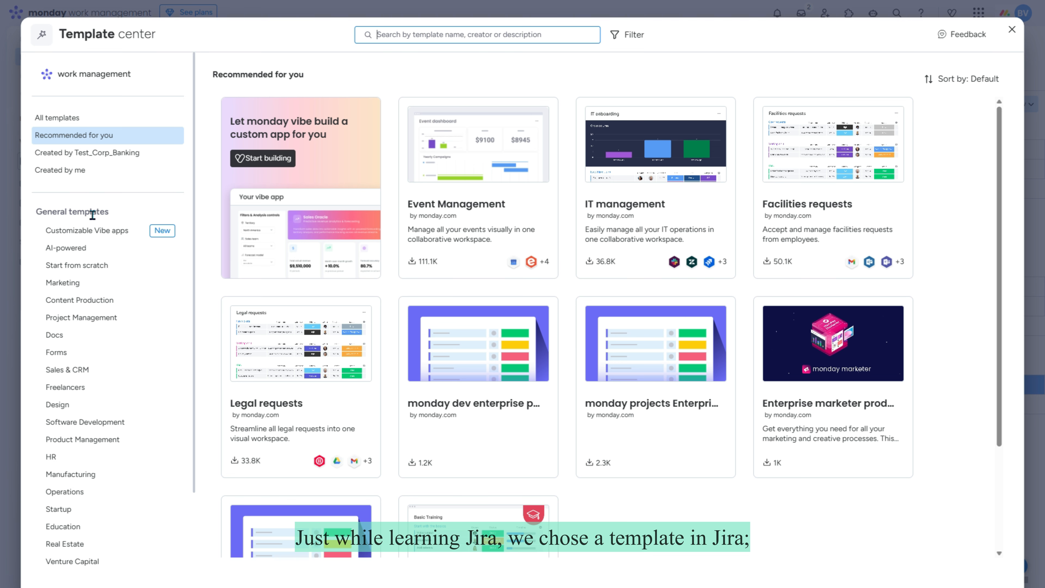
left_click(88, 229)
left_click(88, 266)
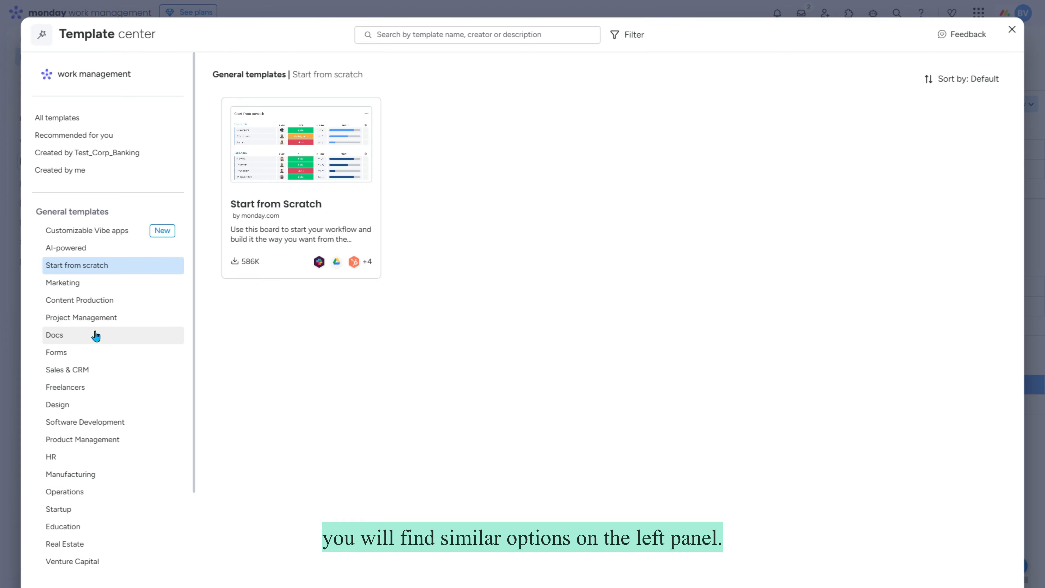
left_click(97, 319)
scroll(96, 335, "down", 2)
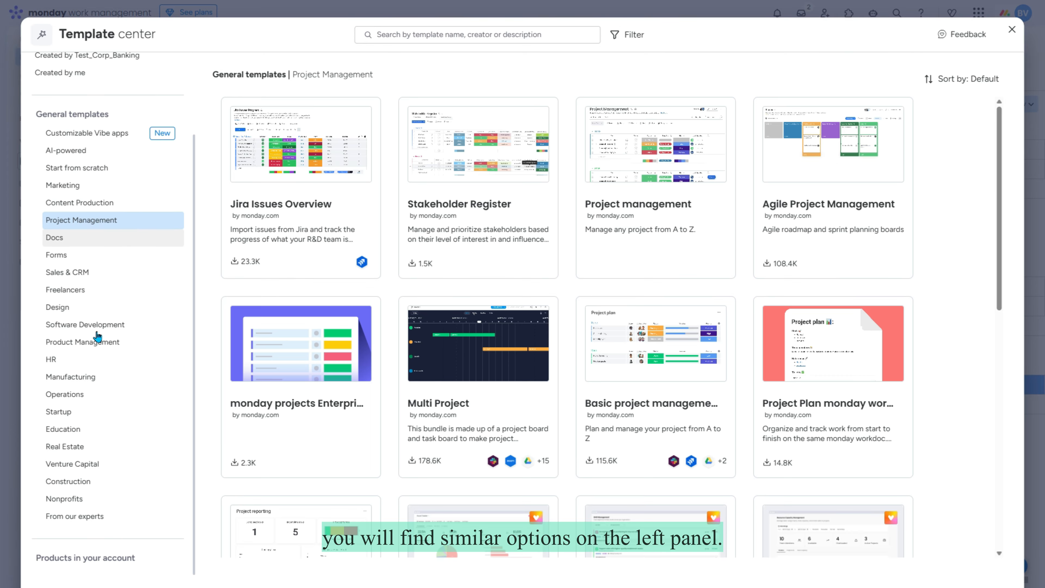
left_click(71, 361)
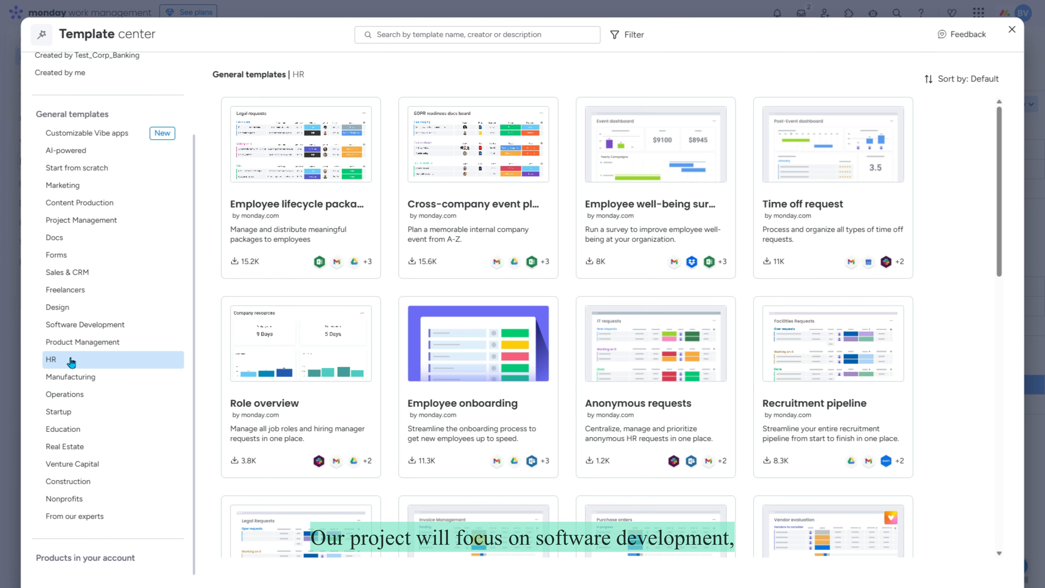
left_click(88, 325)
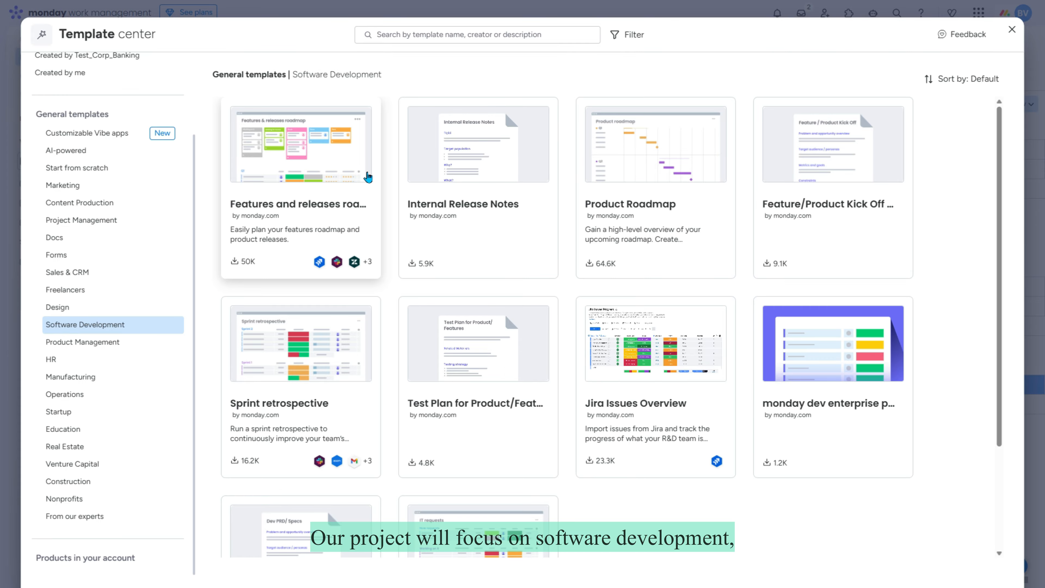
left_click(301, 181)
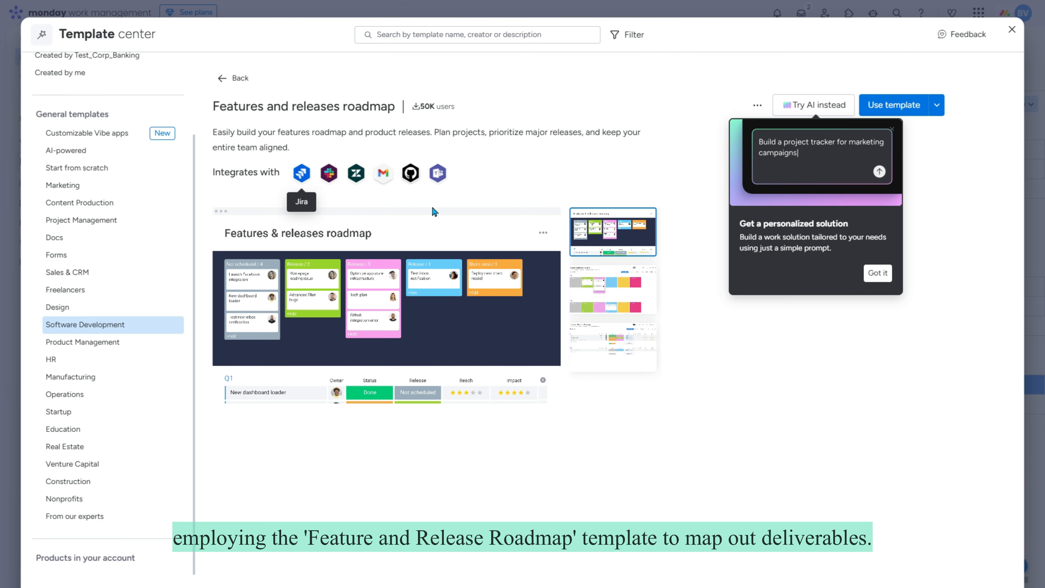
left_click(902, 105)
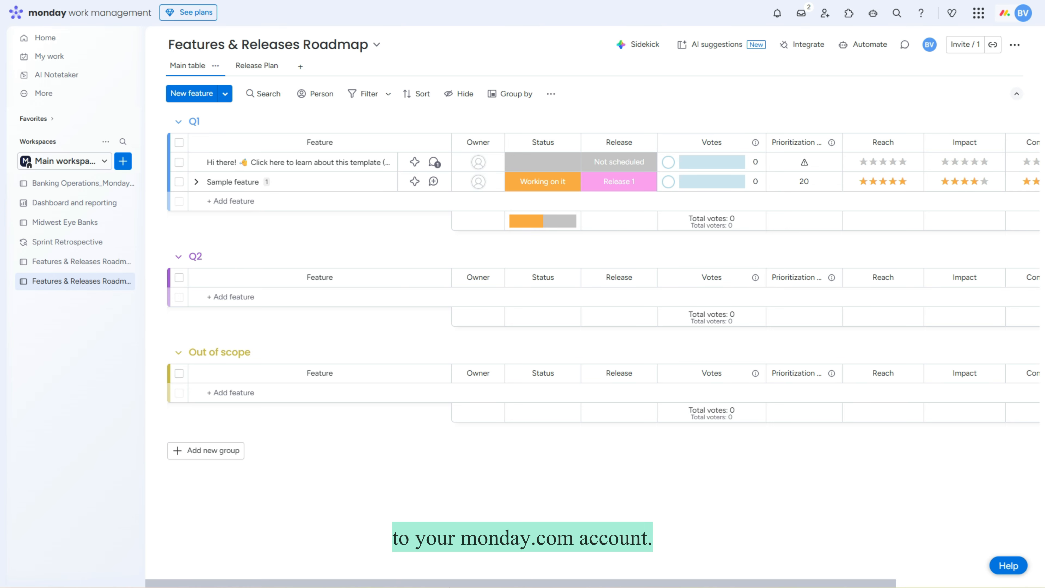
Step: Delete the Reach and Prioritization Score columns from the roadmap and dismiss the notification
scroll(735, 140, "right", 3)
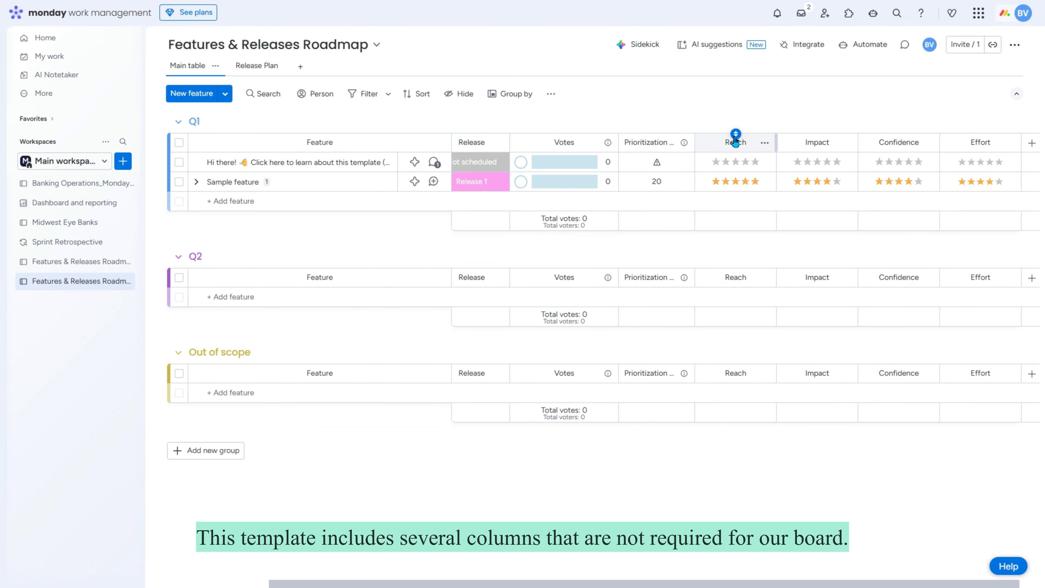
left_click(765, 144)
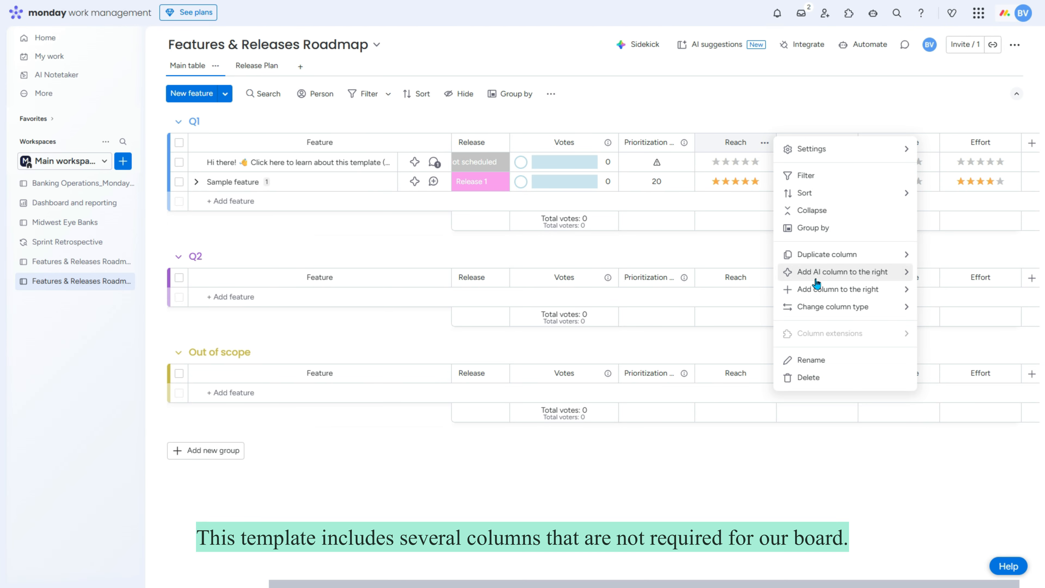
left_click(822, 382)
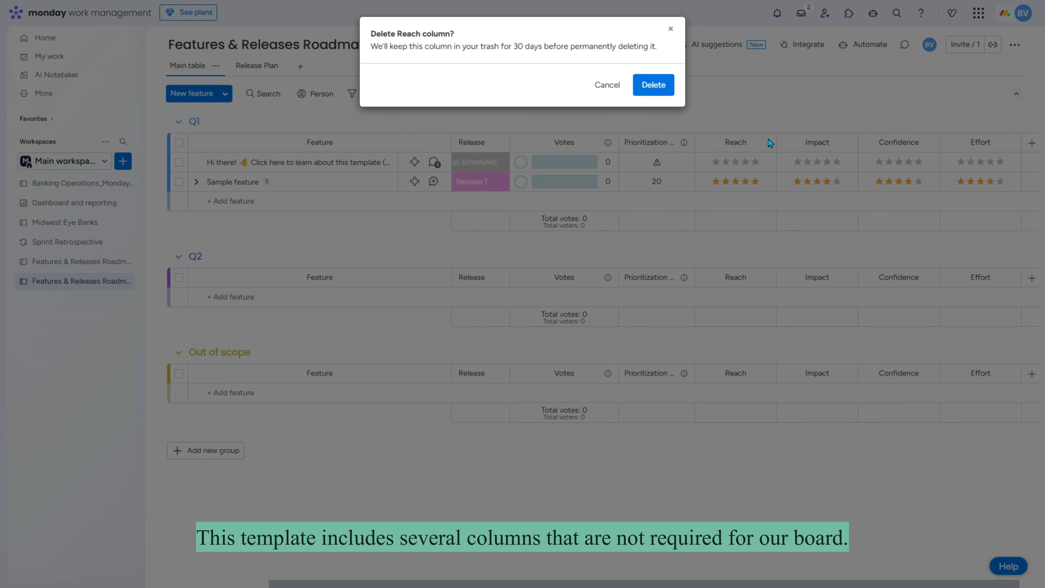
left_click(661, 92)
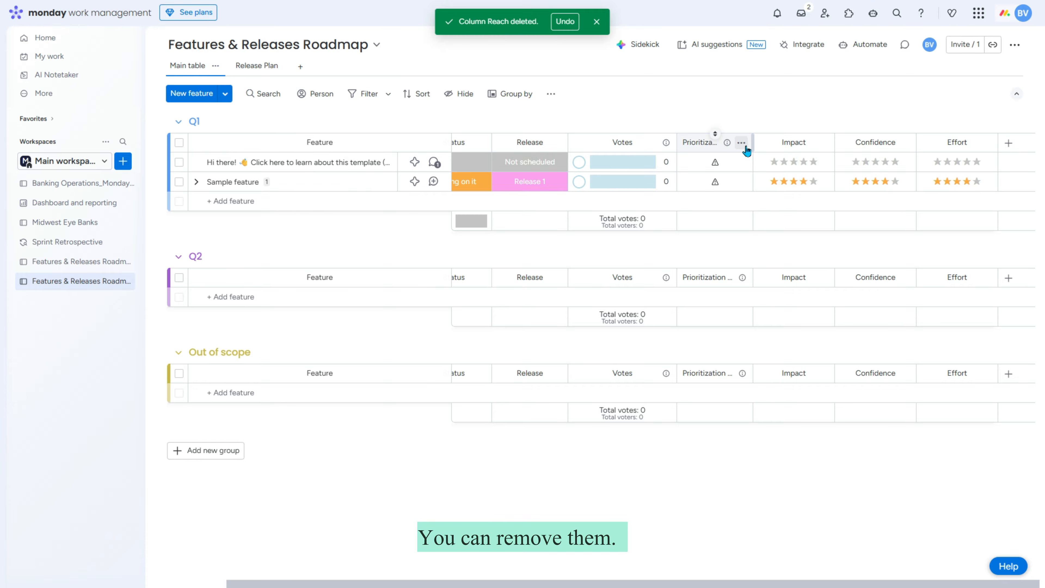
left_click(744, 144)
left_click(788, 362)
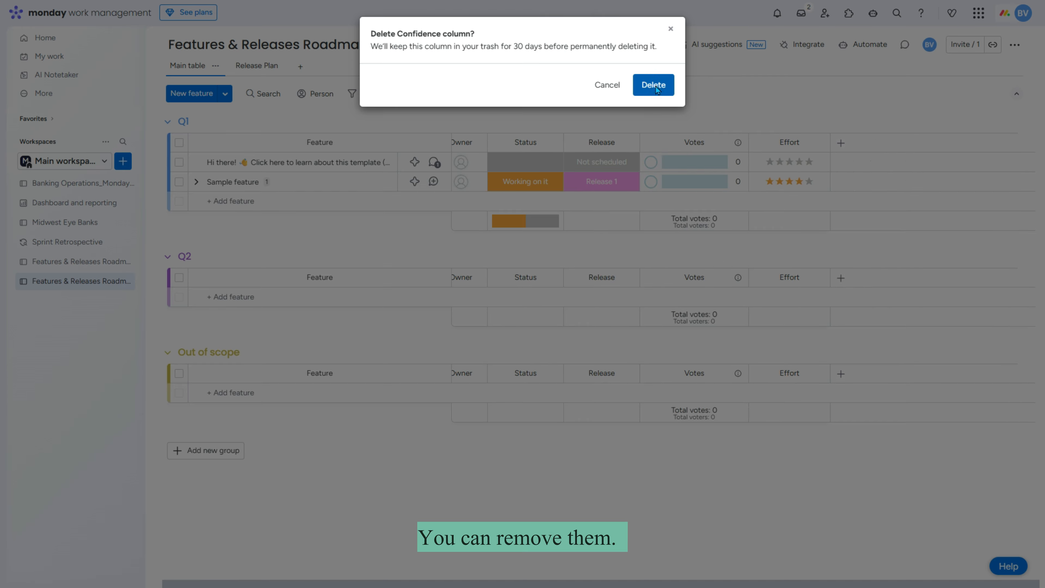
left_click(661, 84)
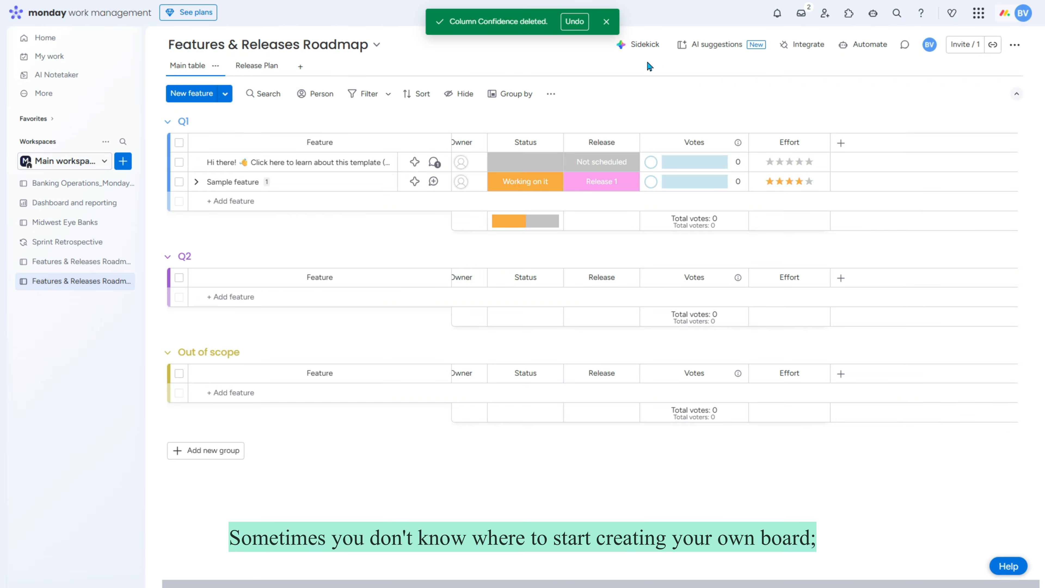
left_click(606, 22)
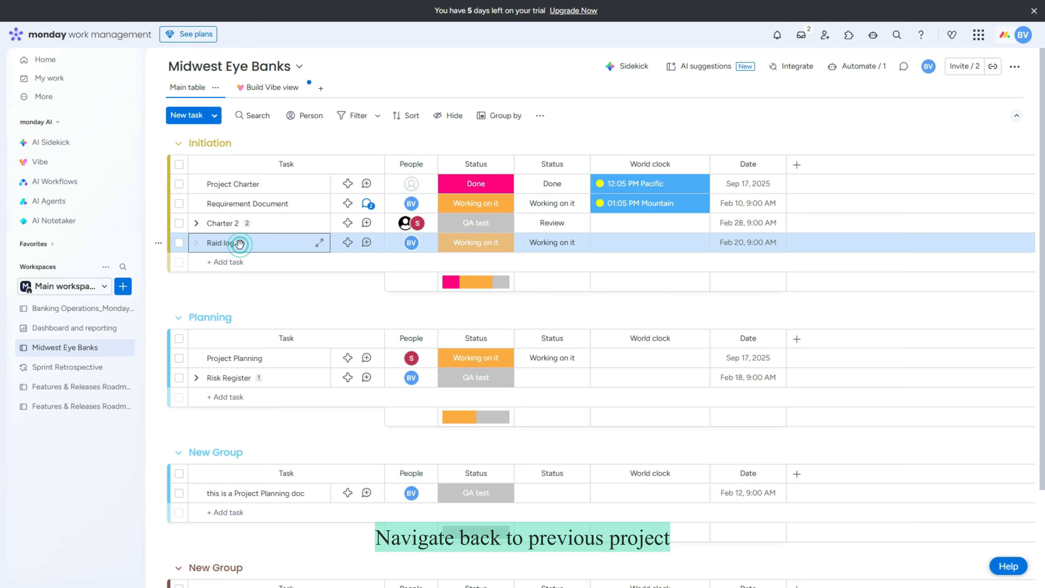
Step: Check Raid log's Files and Activity Log tabs, then close its details
left_click(239, 243)
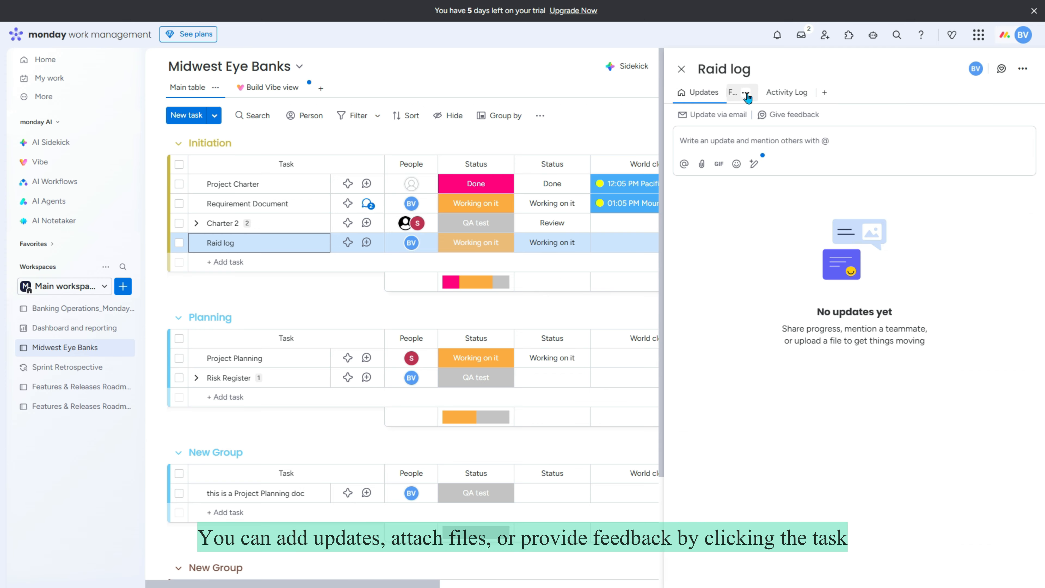
left_click(735, 93)
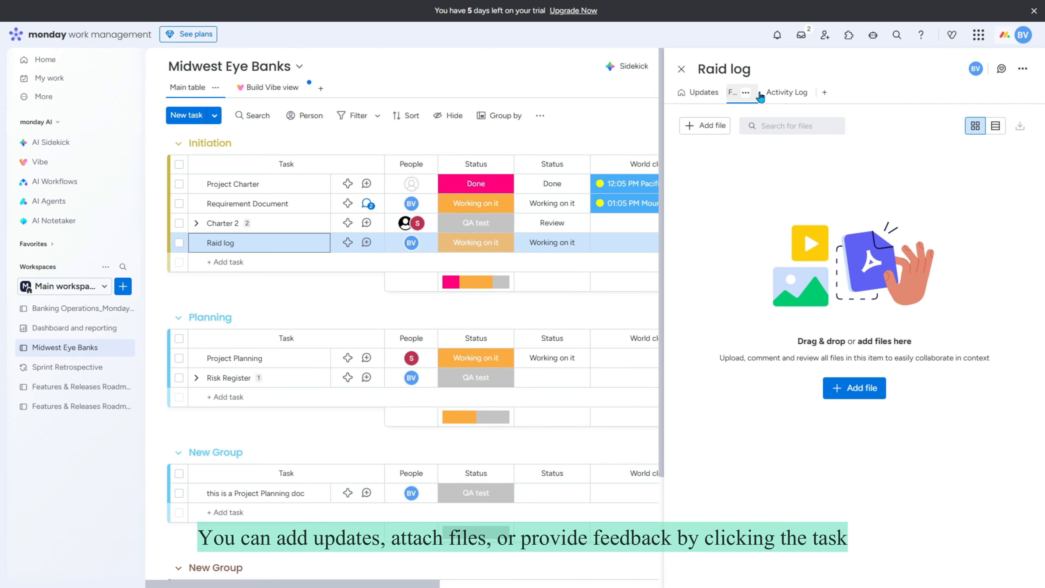
left_click(770, 93)
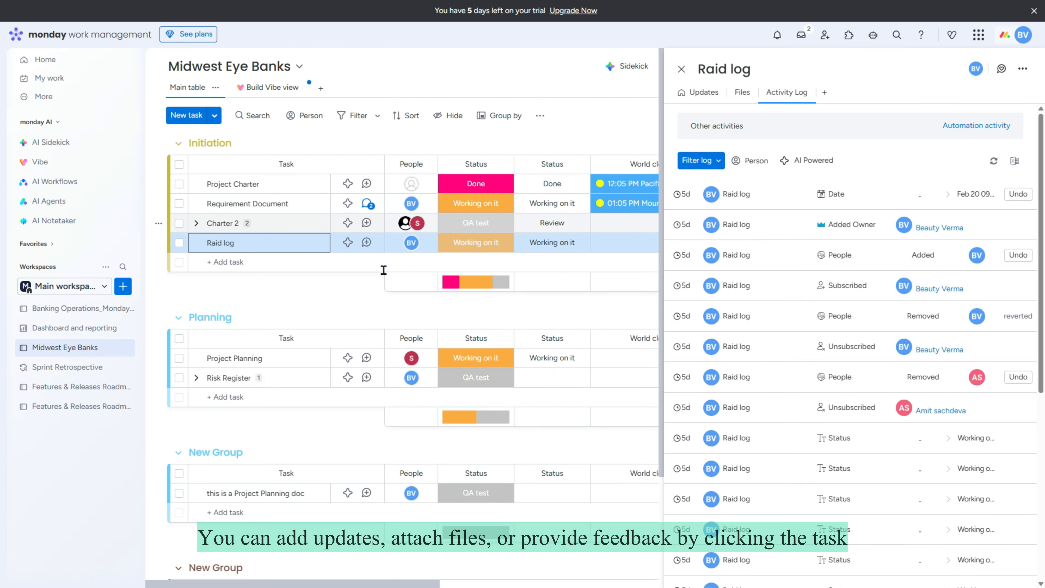
left_click(236, 245)
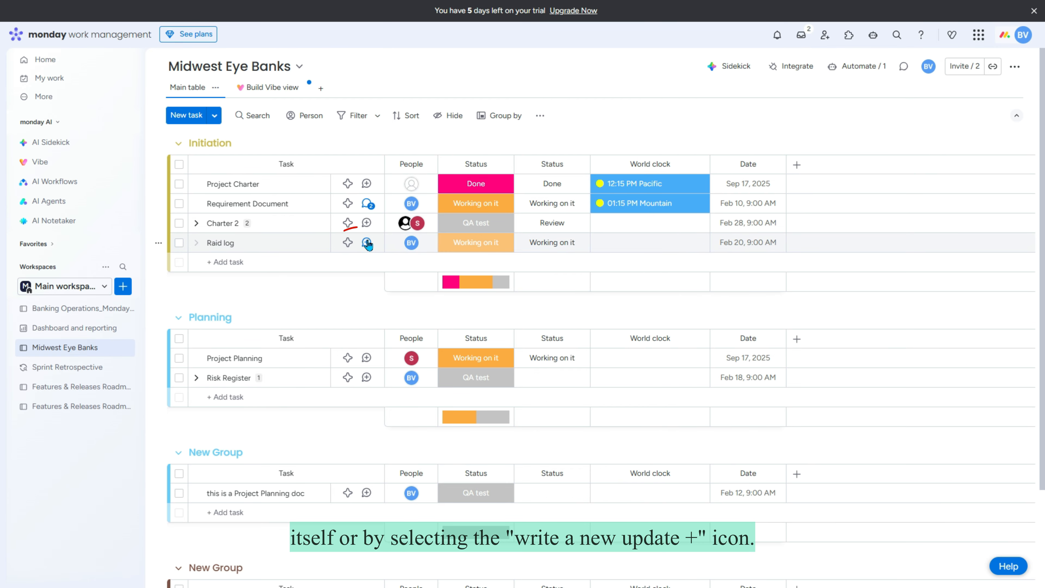
left_click(368, 243)
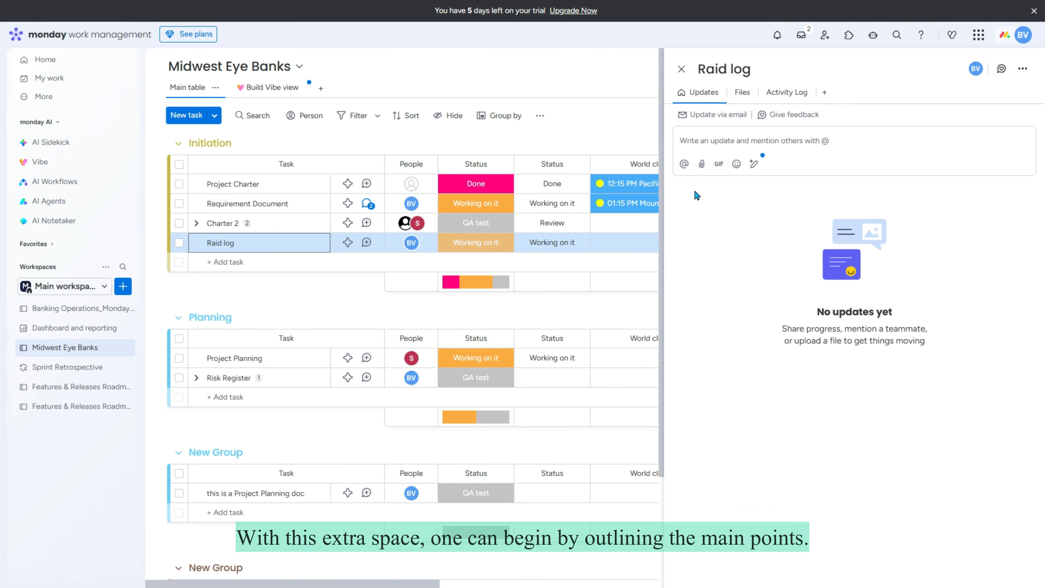
left_click(711, 146)
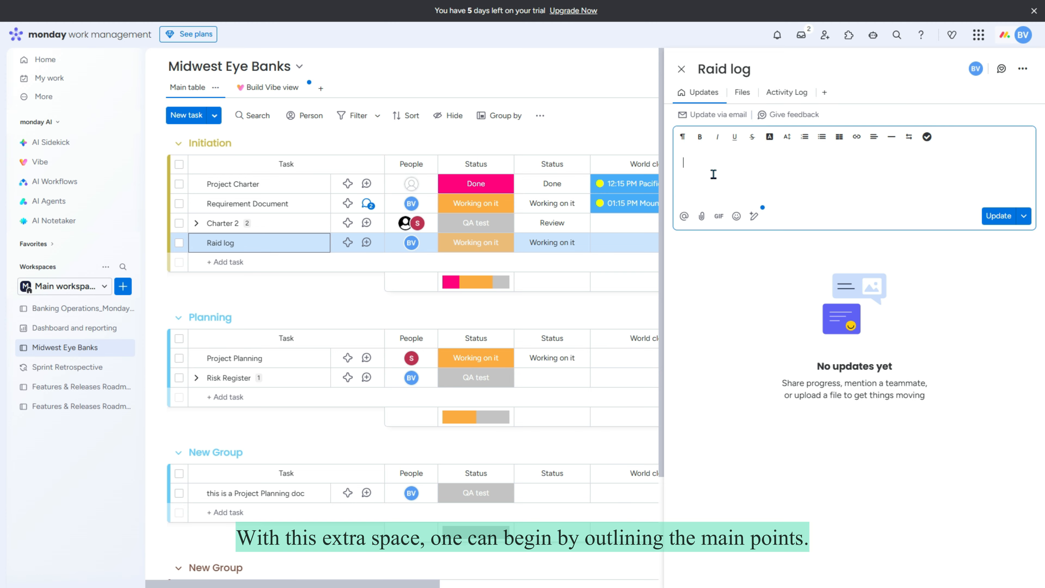
type("This is your ass")
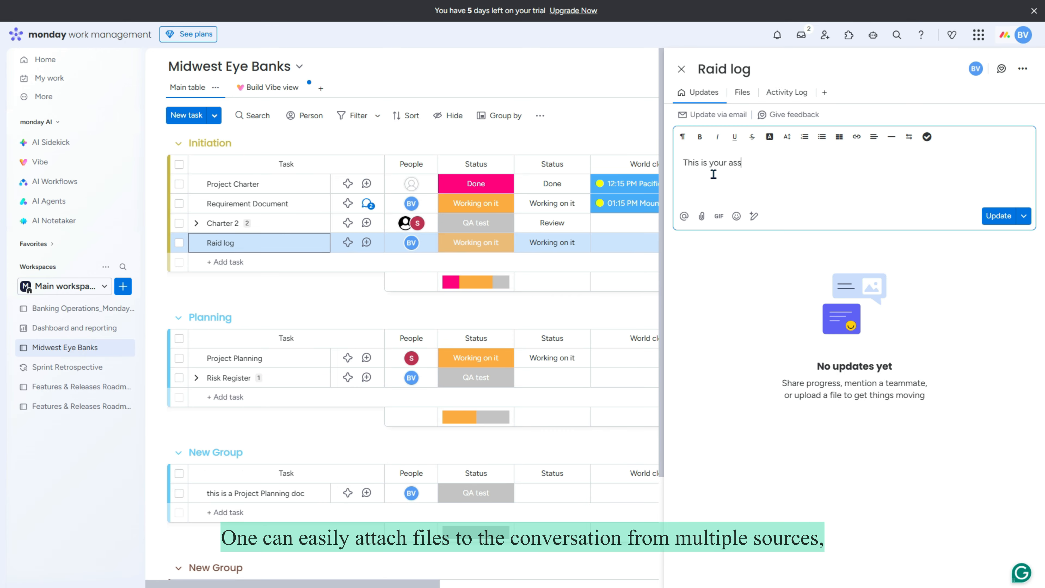
type("ignment @Shawn")
left_click(702, 216)
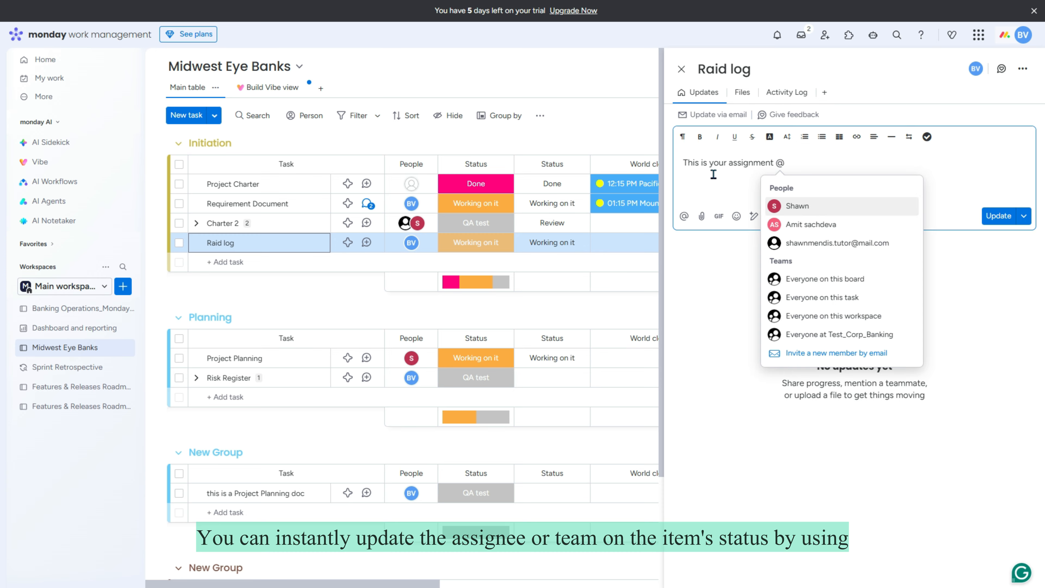
type("s")
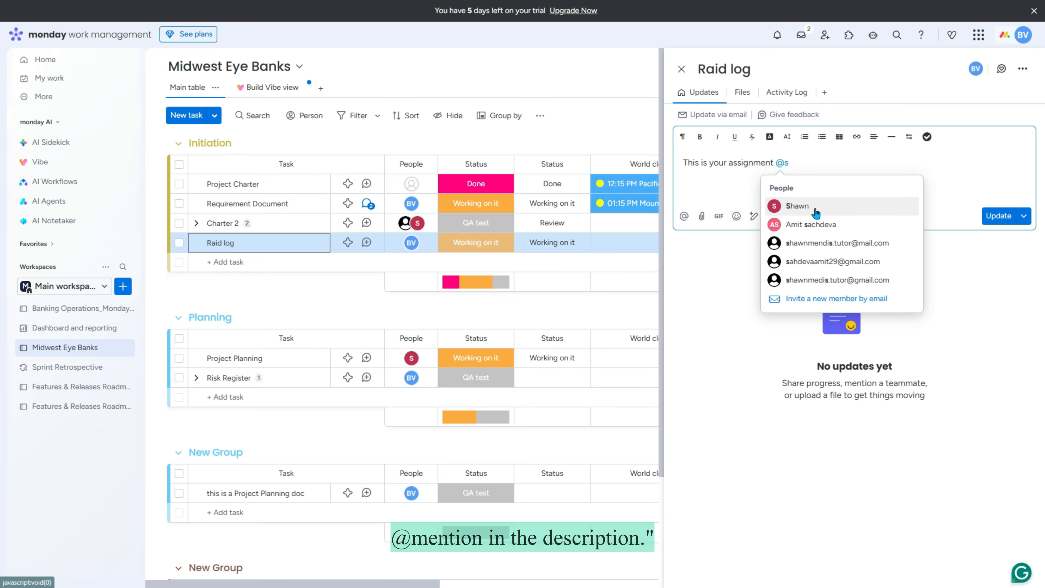
left_click(815, 209)
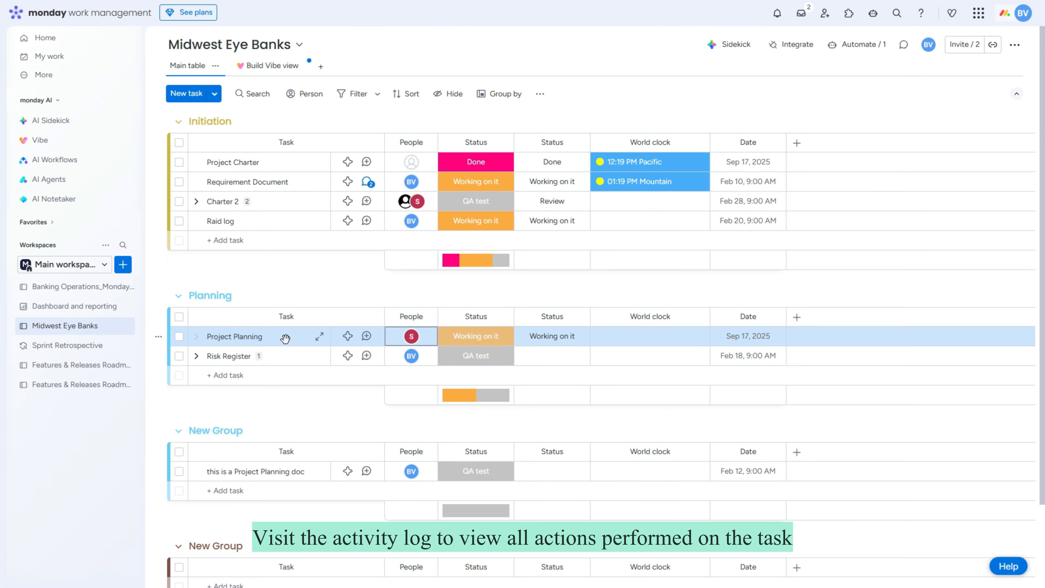
Step: Undo the People 'Added' entry in Project Planning's Activity Log to clear its assignee
left_click(286, 340)
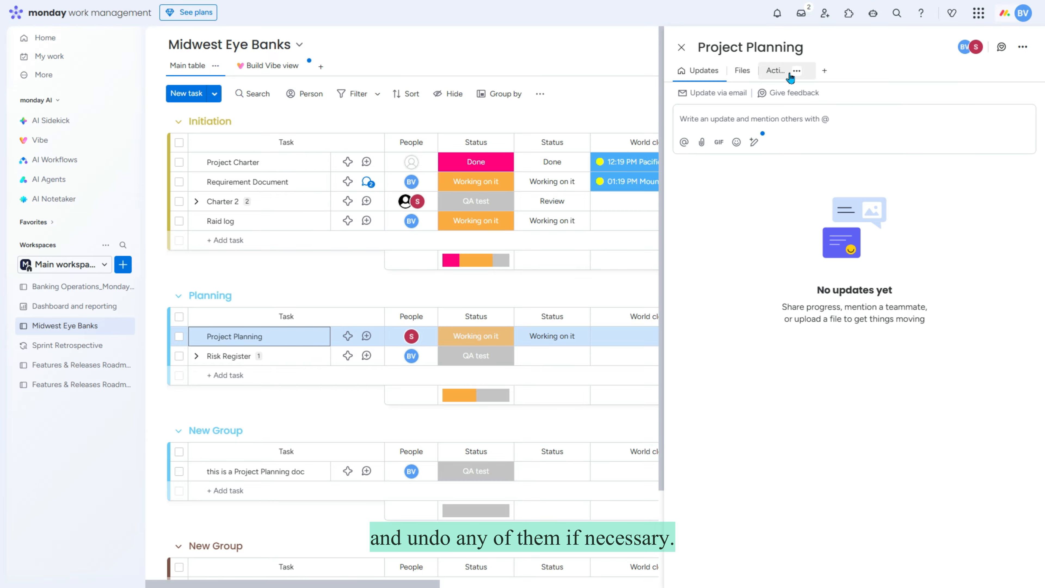
left_click(789, 75)
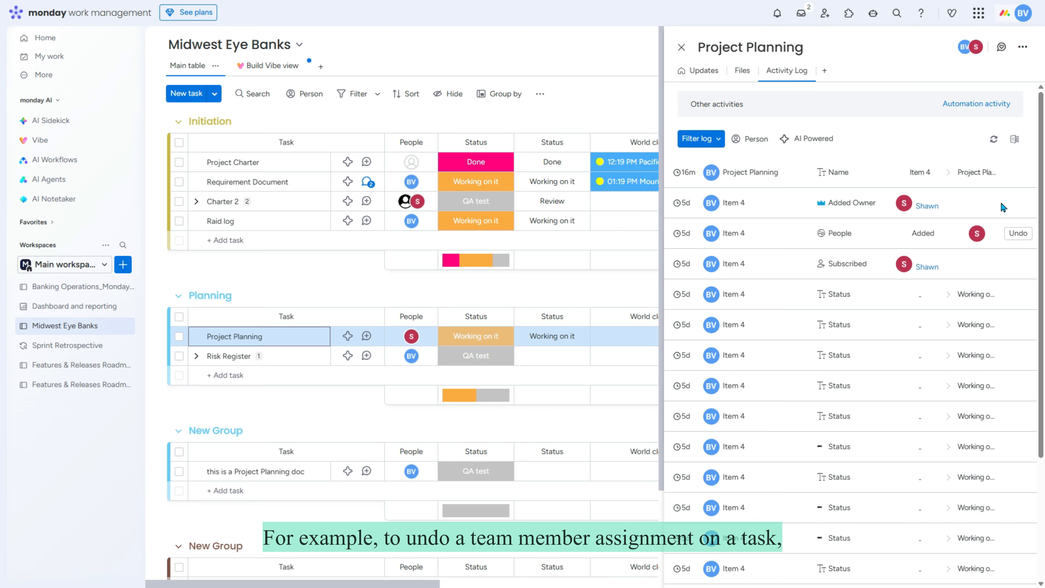
left_click(1018, 234)
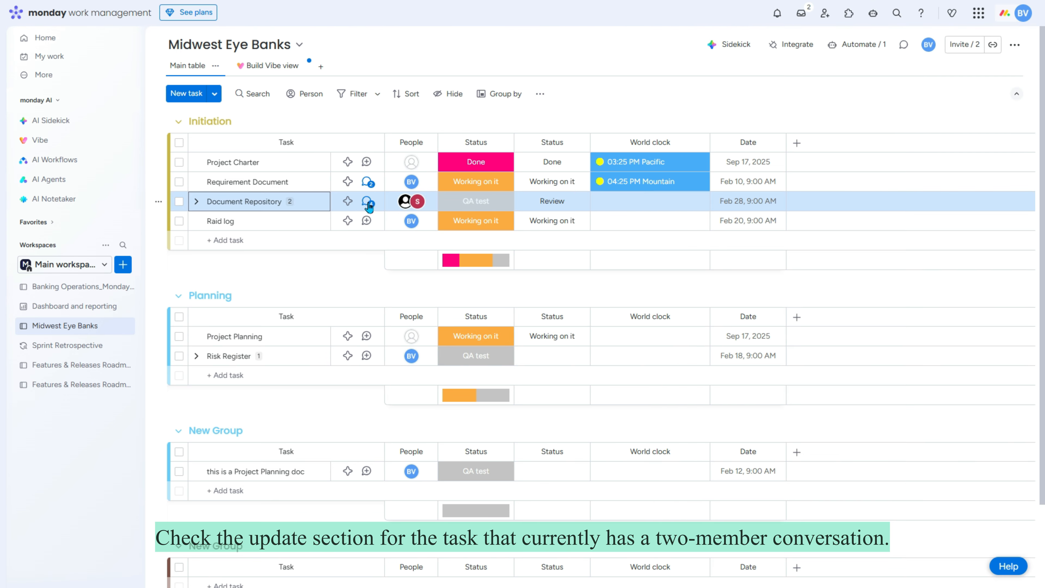
Step: Pin the diploma certificate update on Document Repository to the top with an 'In 3 hours' reminder
left_click(367, 203)
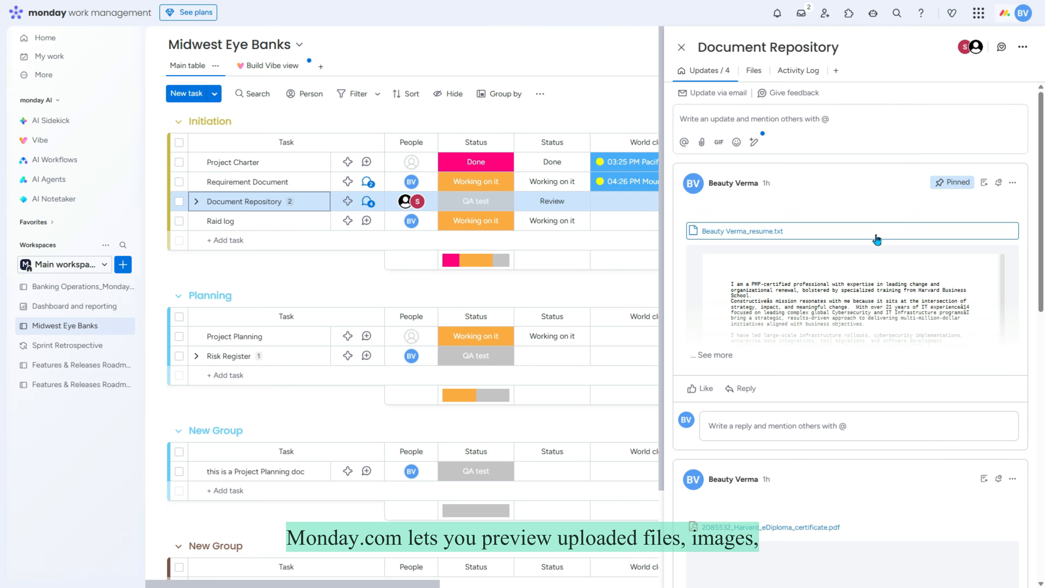
scroll(912, 289, "down", 3)
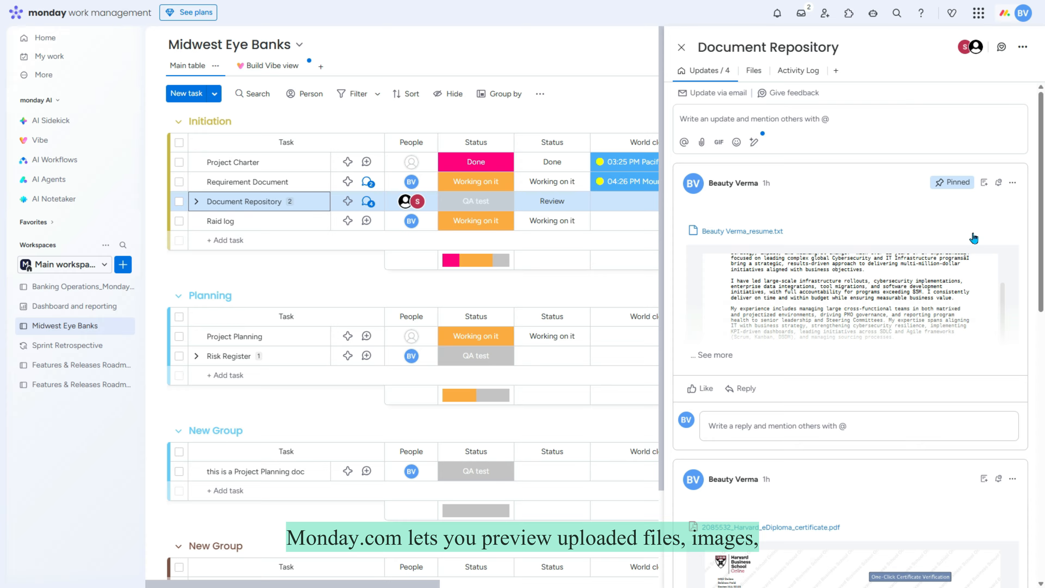
scroll(1000, 290, "down", 6)
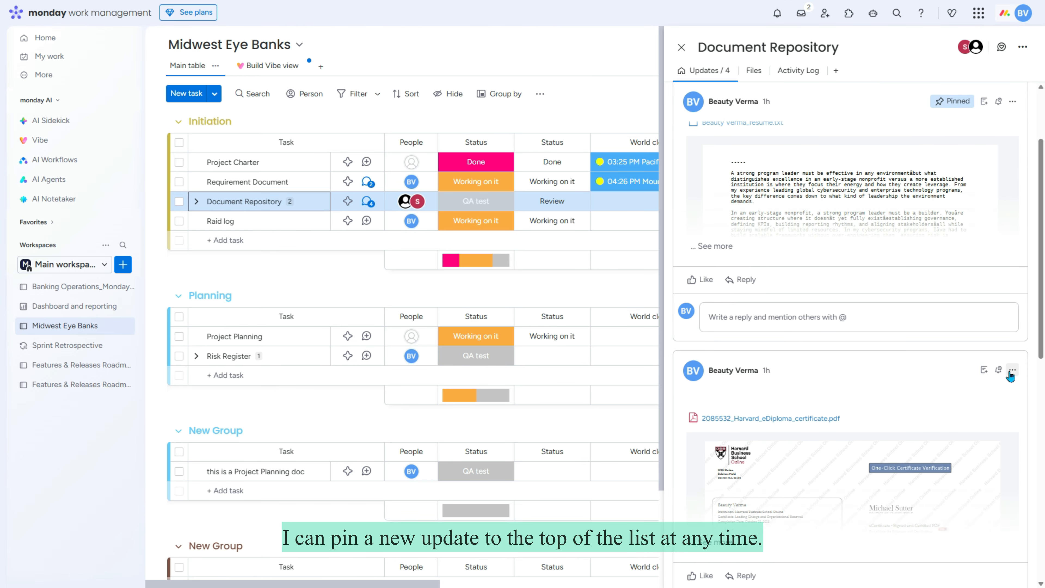
left_click(1013, 370)
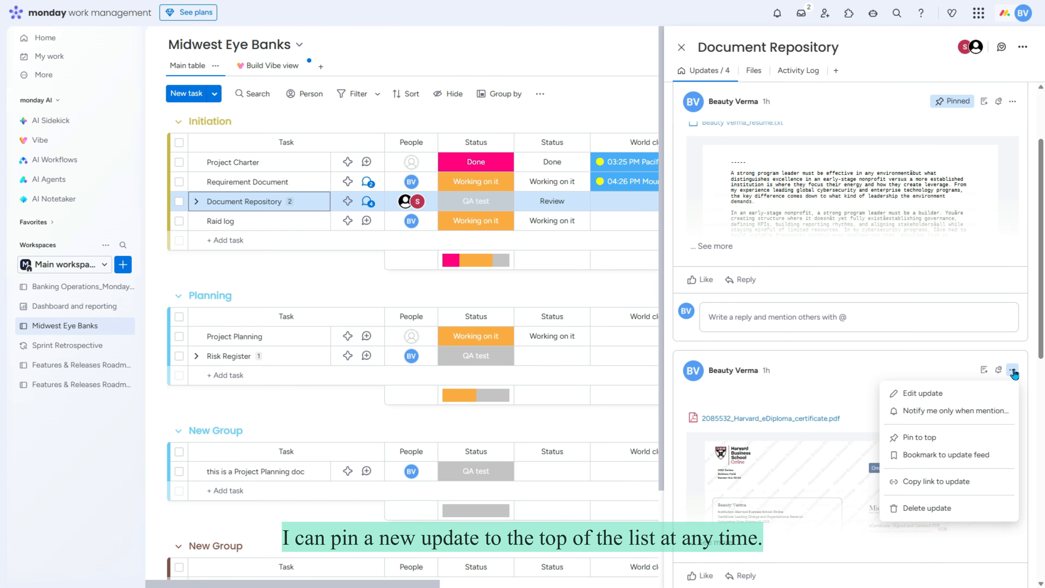
left_click(938, 437)
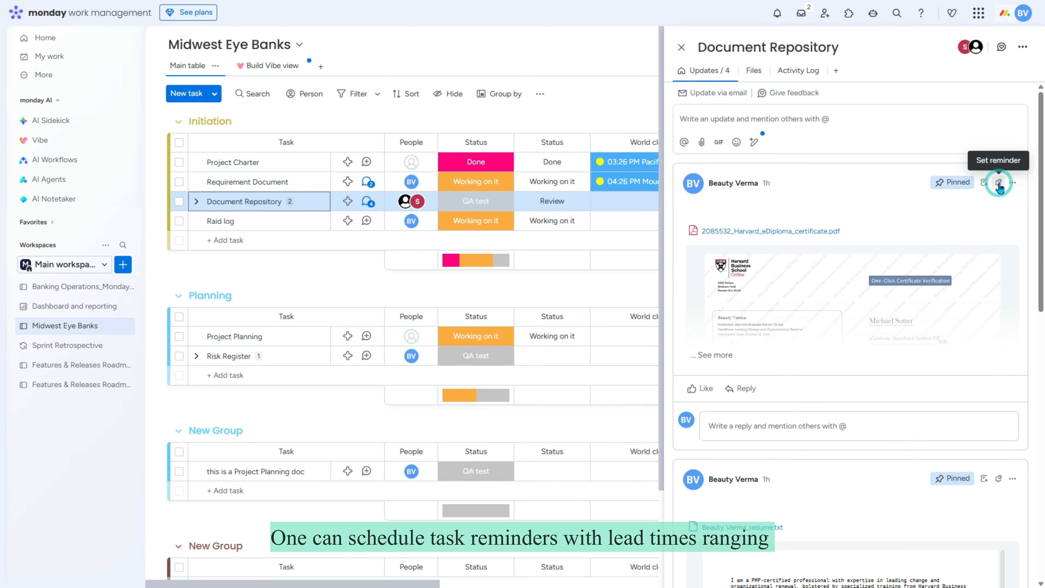
left_click(1000, 184)
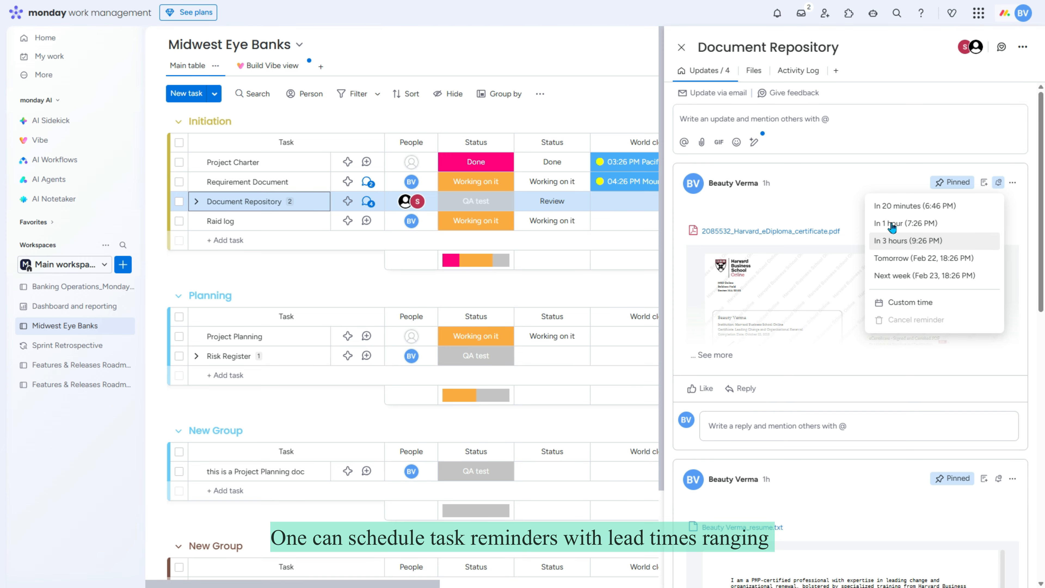
left_click(902, 239)
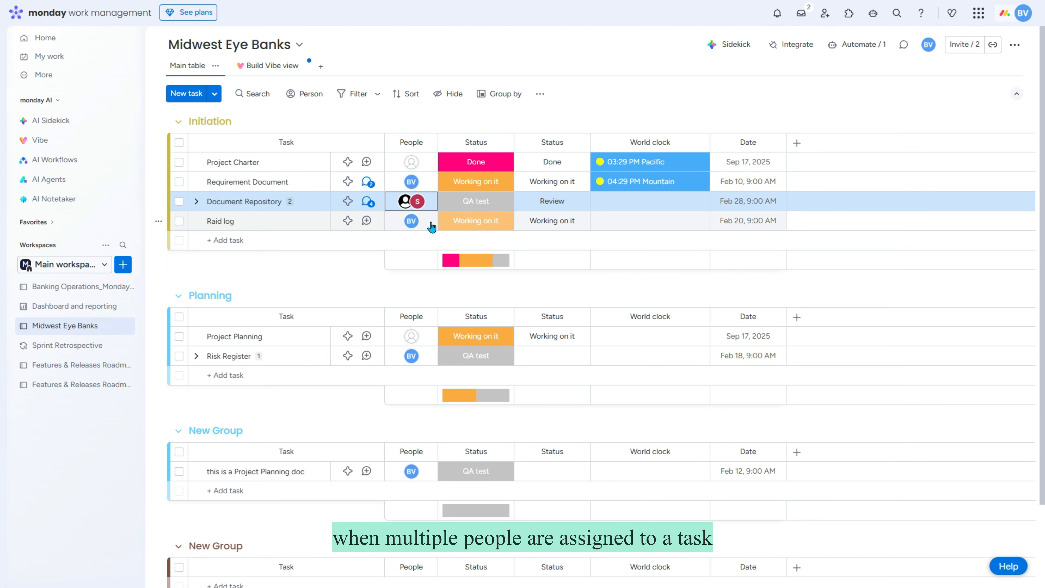
Step: Post a request asking Document Repository's assignee for an update by EOD
mouse_move(417, 203)
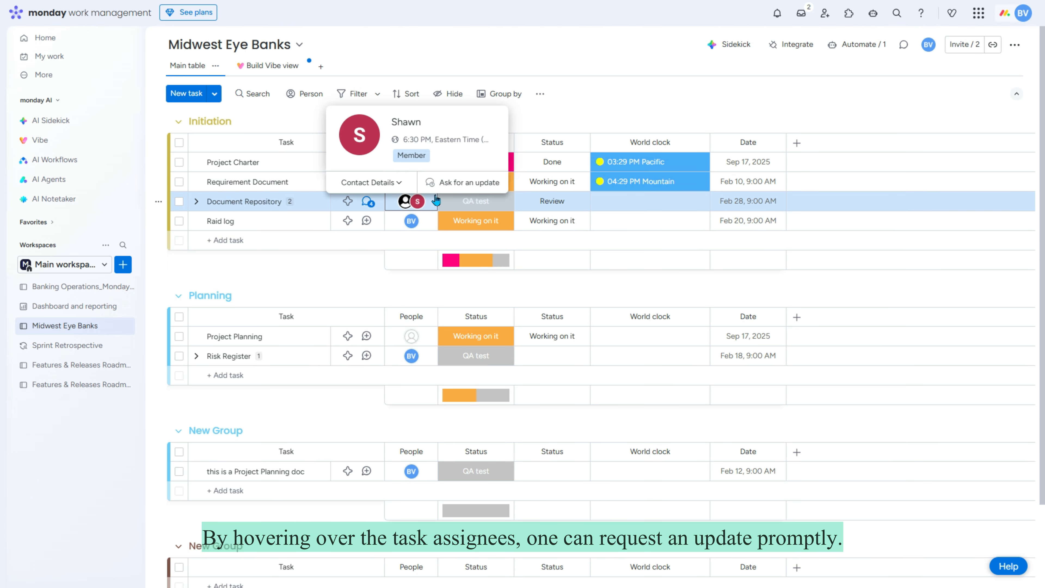
left_click(456, 186)
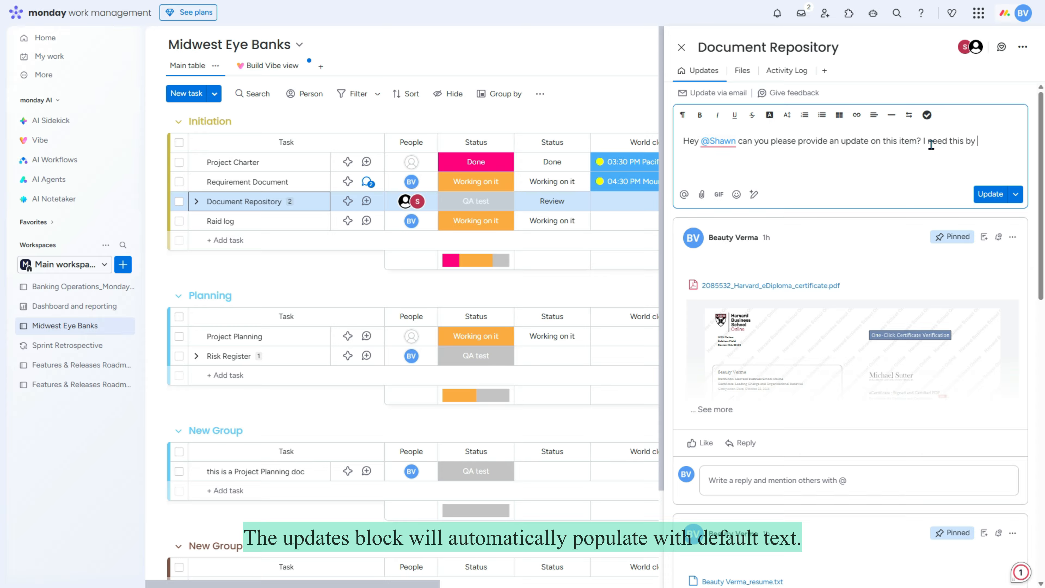
type("EOD")
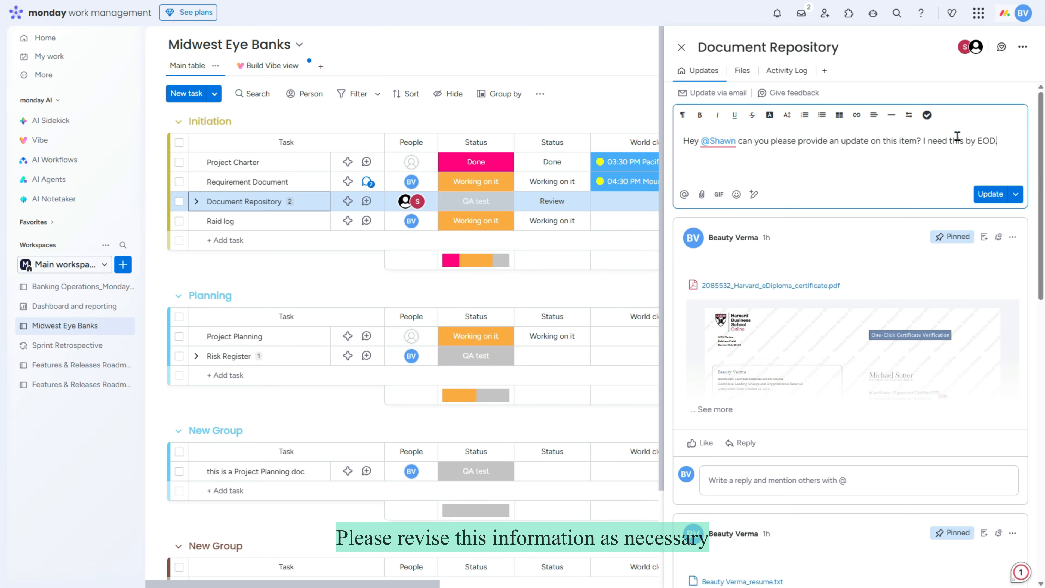
left_click(990, 194)
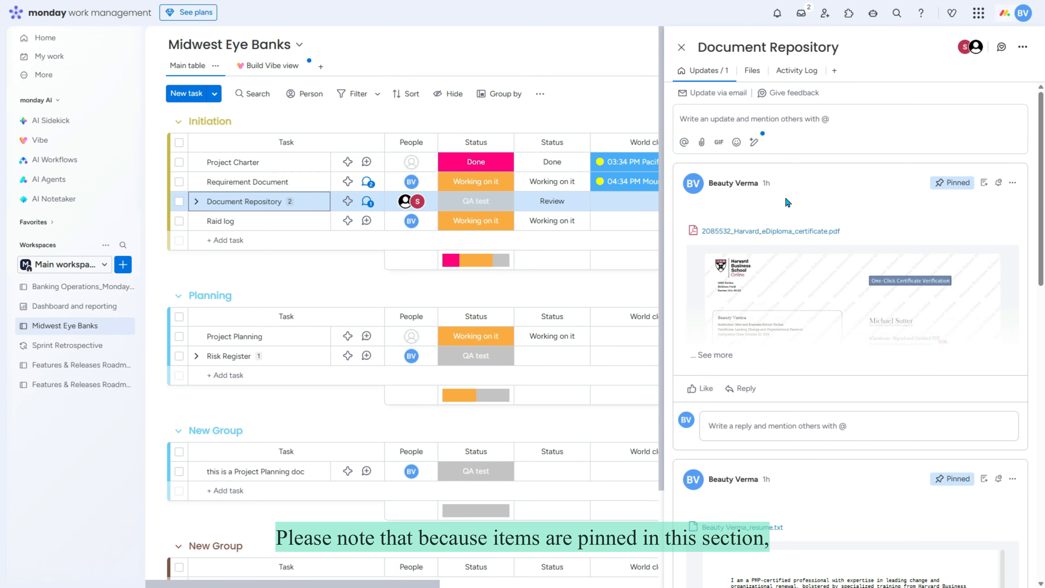
Step: Scroll through Document Repository's updates panel to review the pinned cards
scroll(786, 203, "down", 4)
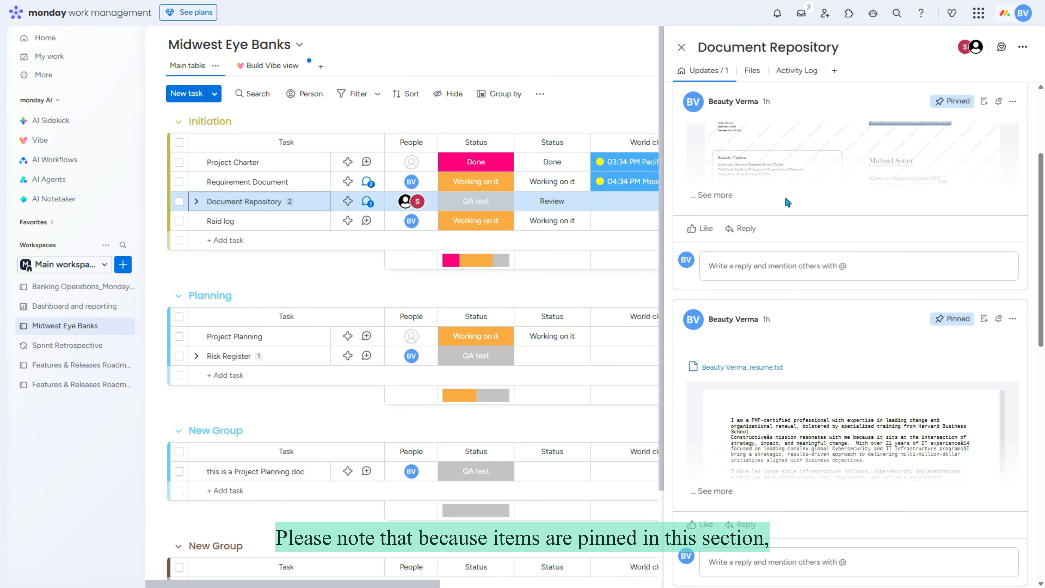
scroll(947, 226, "up", 4)
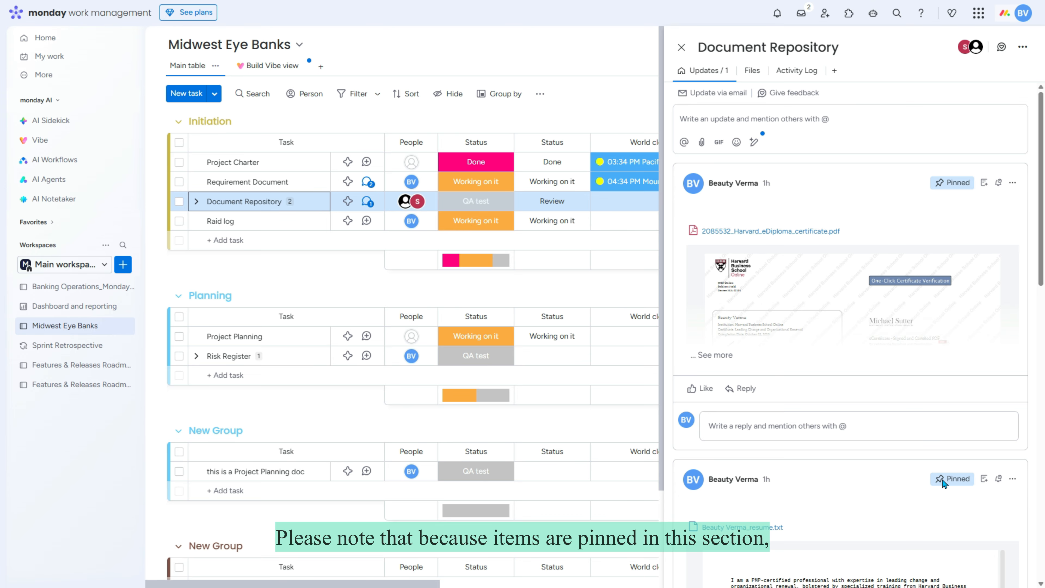
scroll(932, 478, "down", 9)
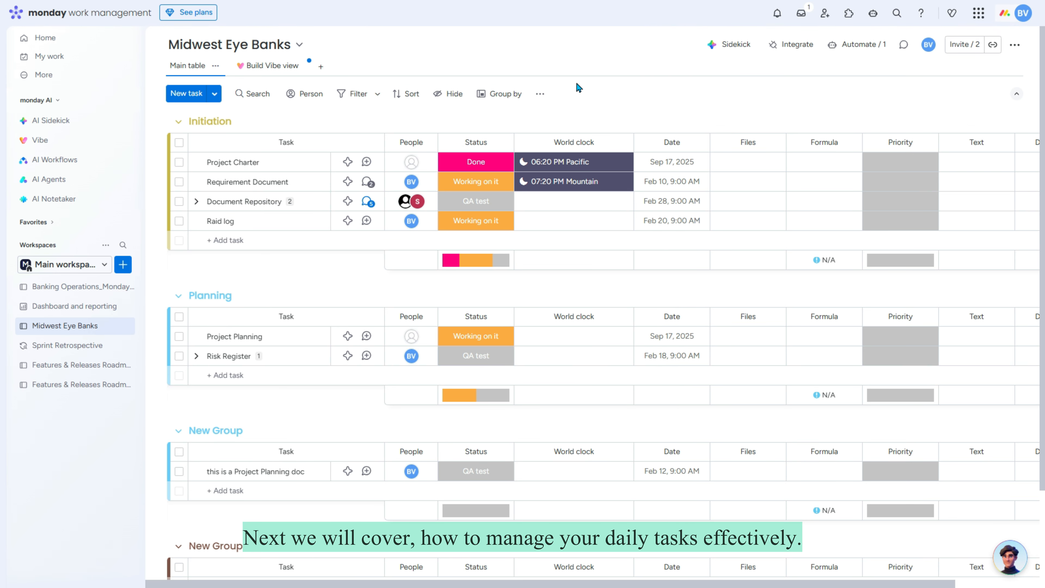
Step: Filter the tasks by the first member, then by the second, clearing each person filter
left_click(303, 99)
left_click(301, 152)
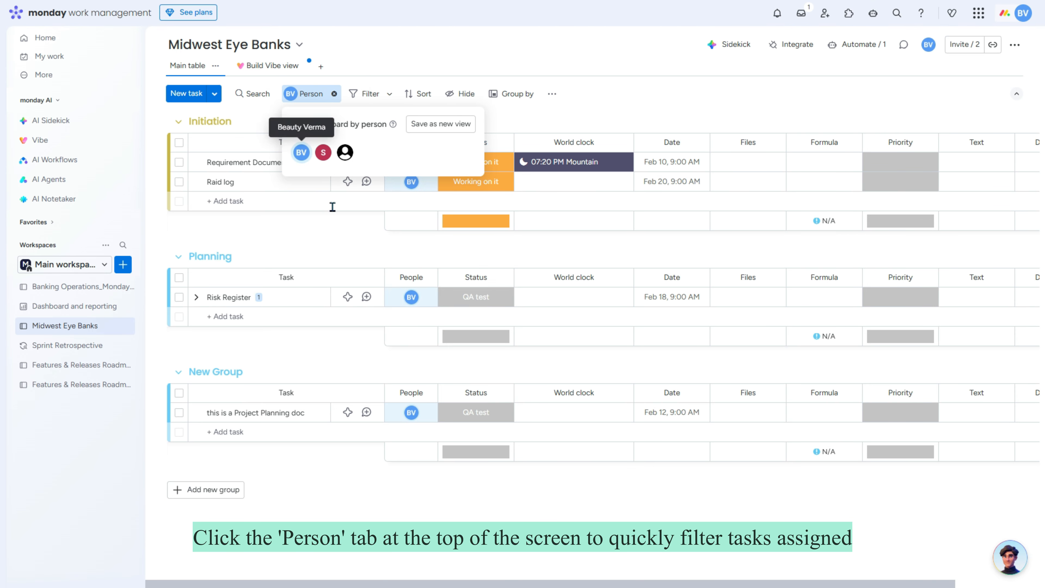
left_click(619, 99)
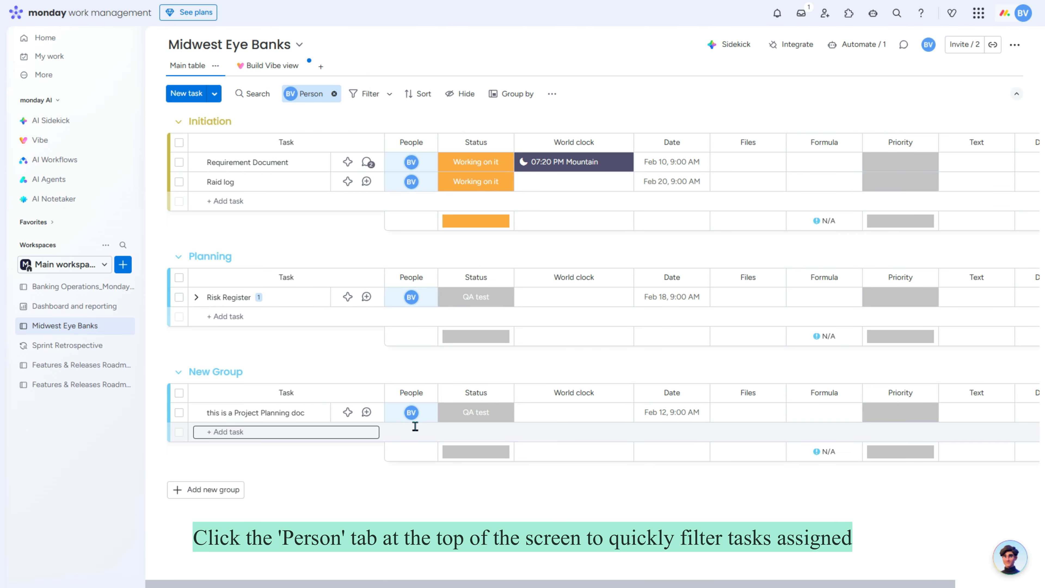
left_click(334, 93)
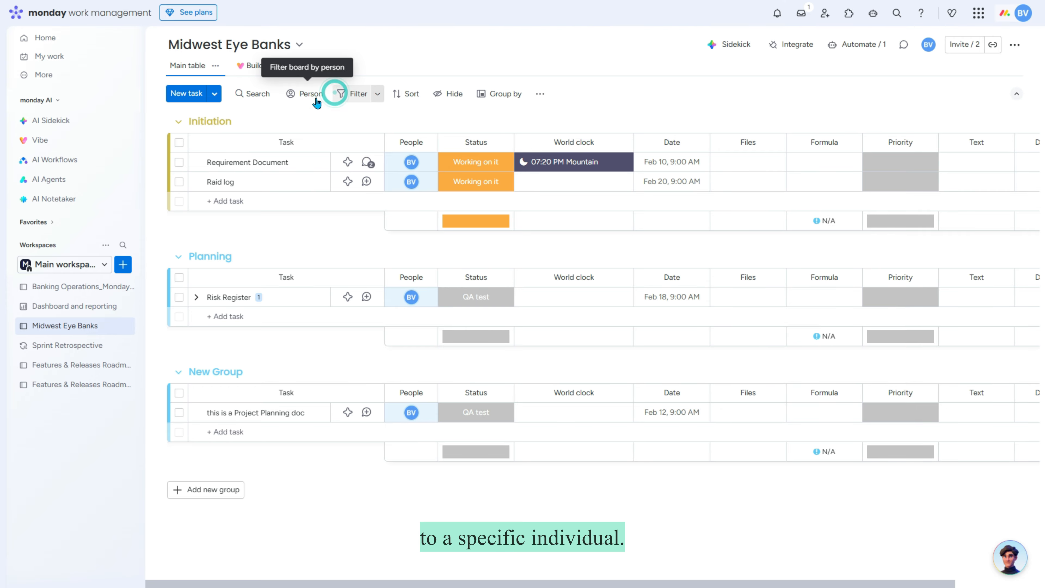
left_click(304, 94)
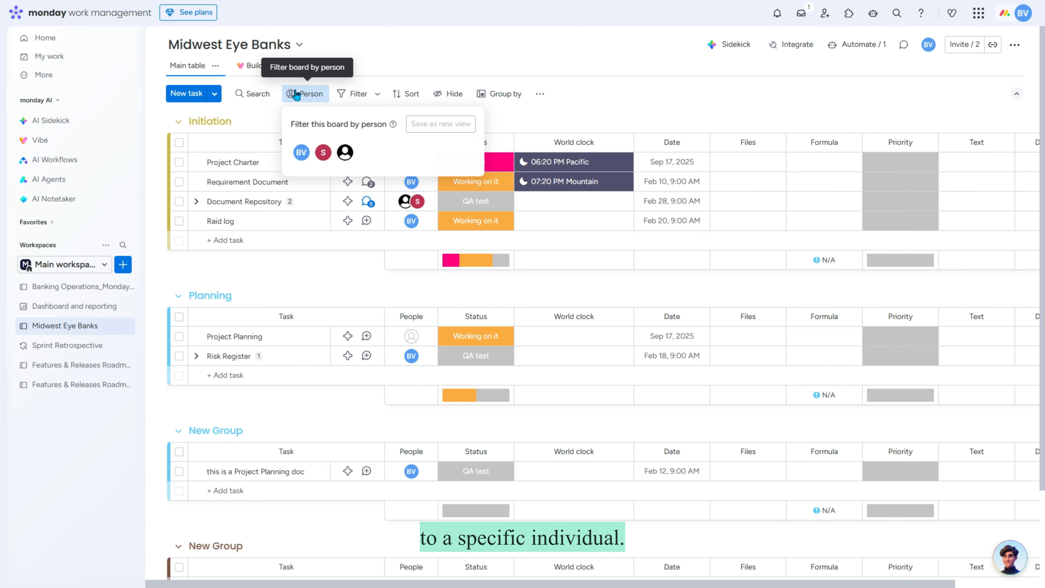
left_click(322, 155)
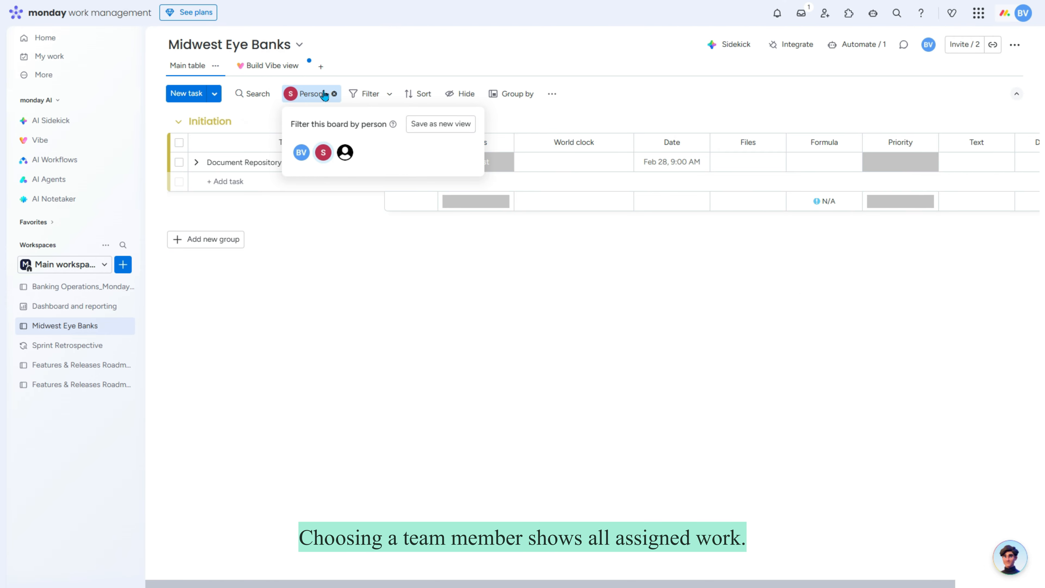
left_click(564, 121)
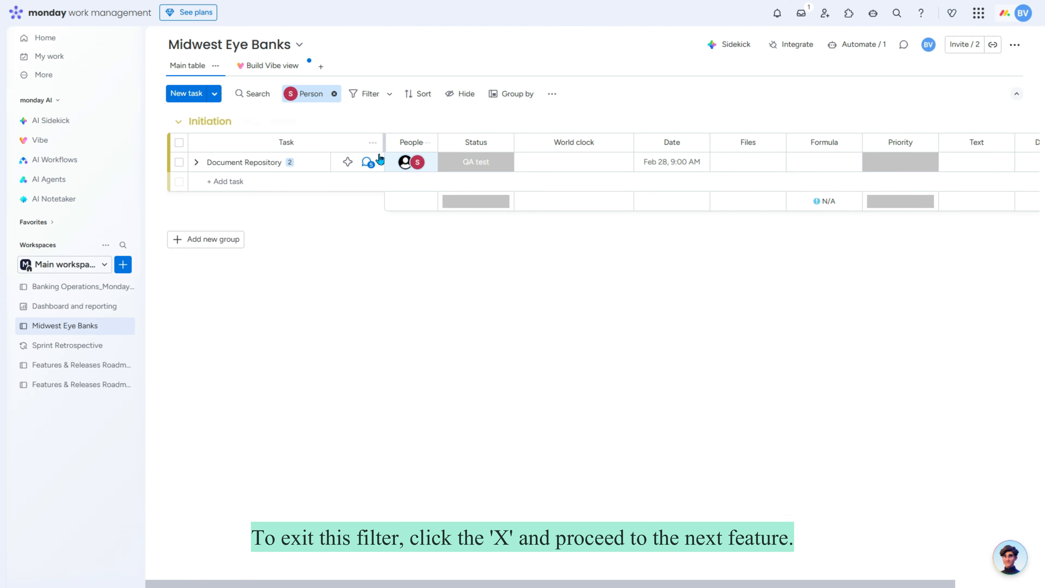
left_click(334, 94)
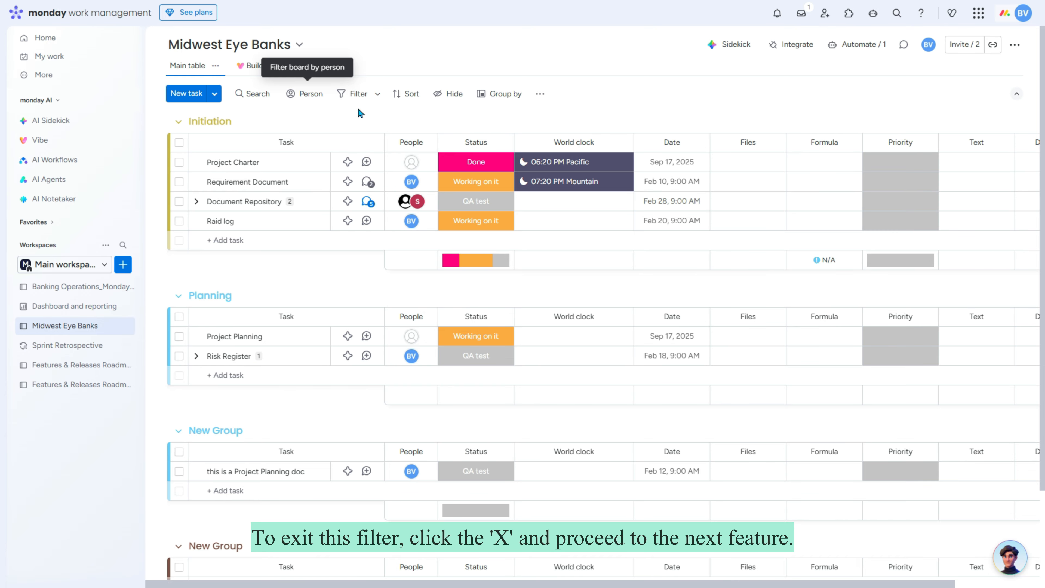
Step: Add quick filters for one person in People and for QA test status
left_click(348, 96)
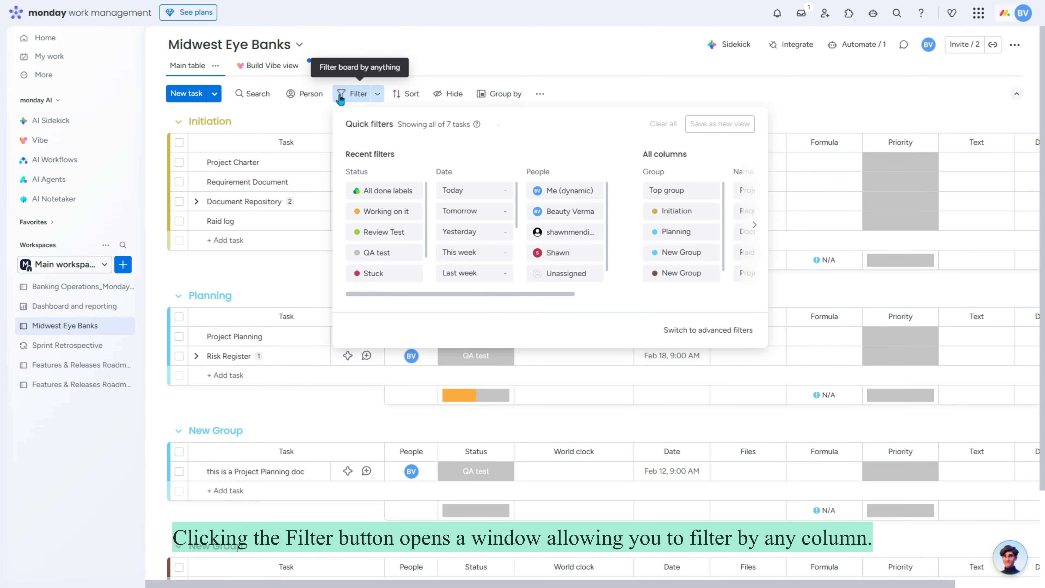
left_click_drag(490, 297, 574, 301)
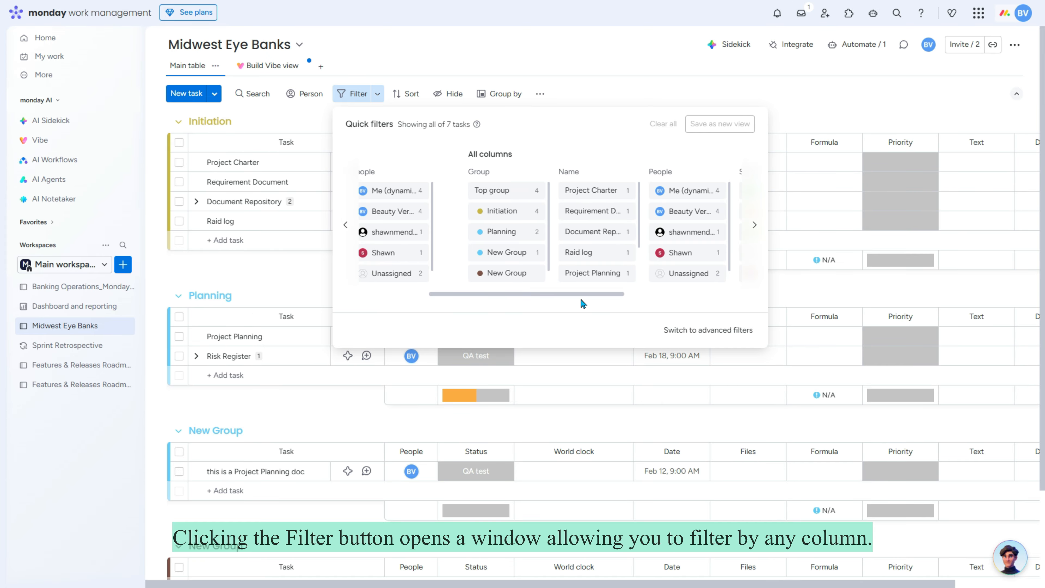
left_click(372, 213)
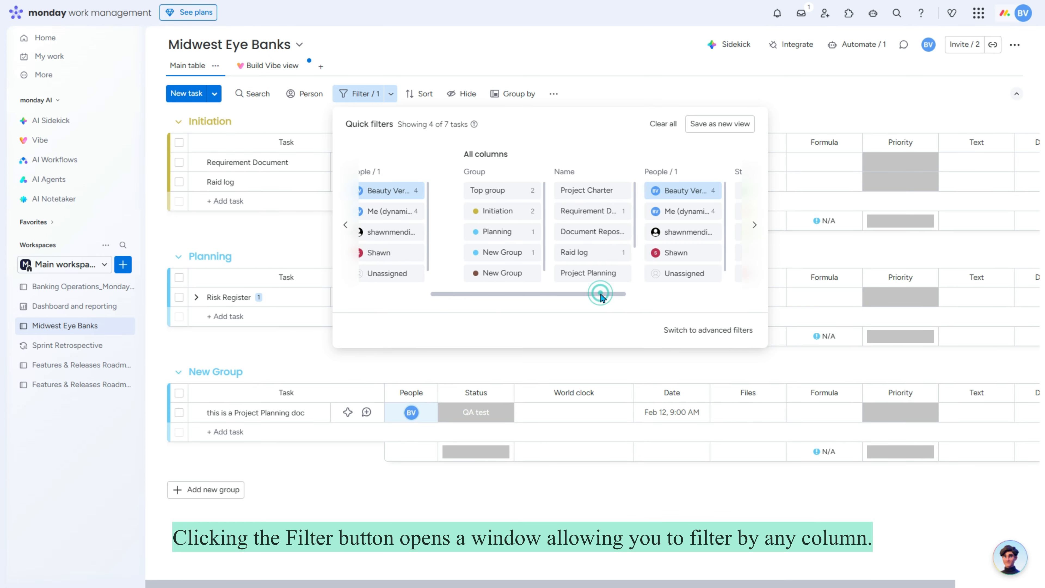
left_click_drag(601, 294, 696, 301)
left_click(721, 508)
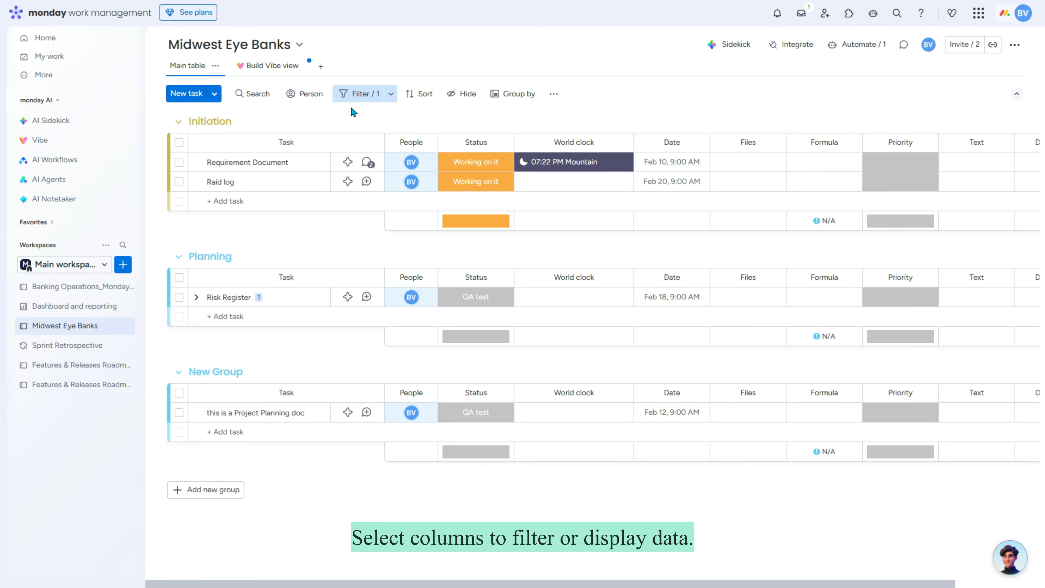
left_click(358, 94)
left_click_drag(561, 297, 698, 312)
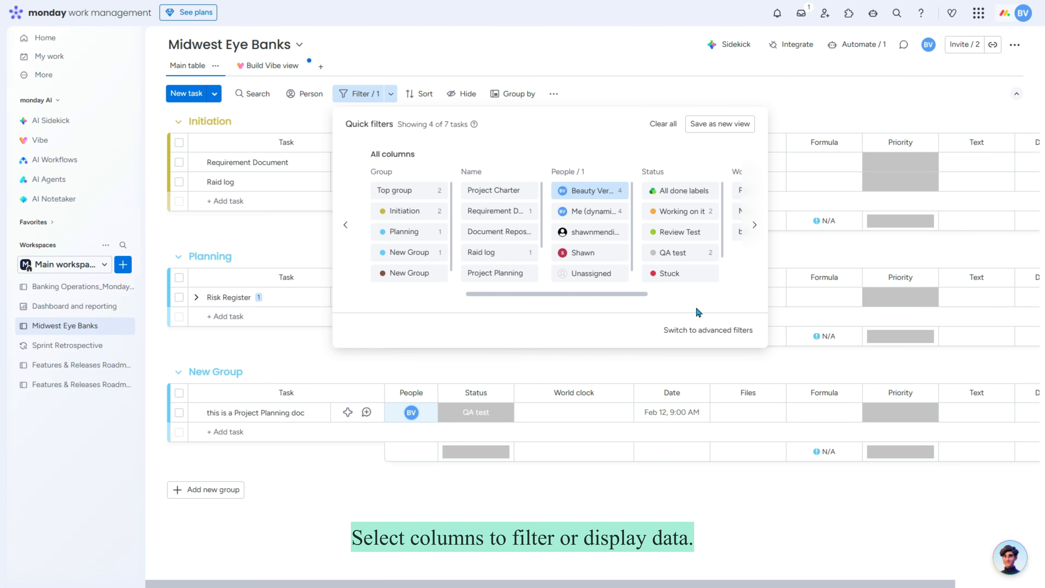
left_click(689, 254)
left_click(675, 454)
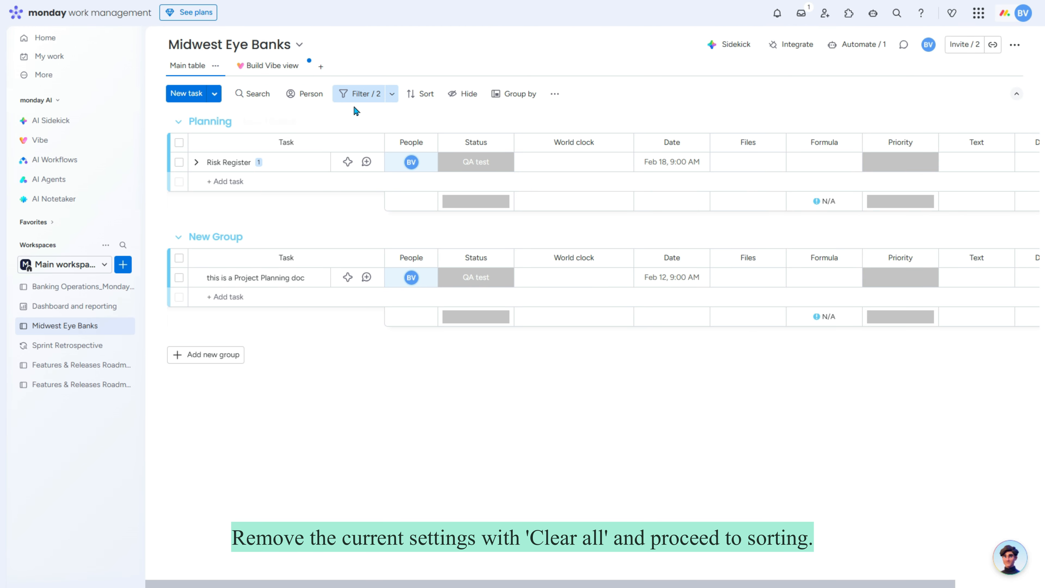
Step: Clear all active filters so all 7 tasks show again, then bring up sorting
left_click(357, 94)
left_click(667, 125)
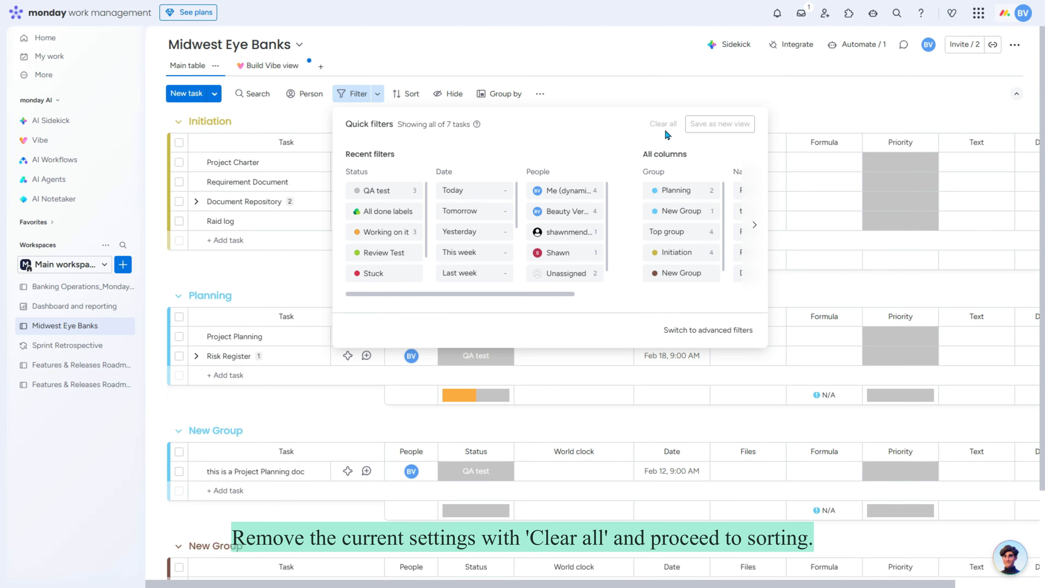
left_click(403, 98)
left_click(402, 97)
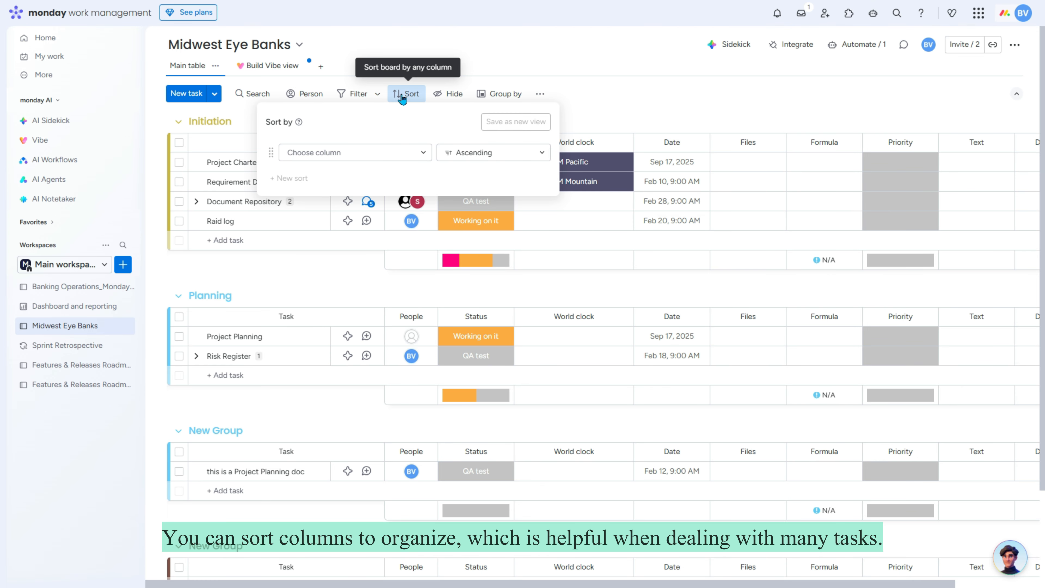
Step: Sort the tasks by Status in descending order
left_click(425, 153)
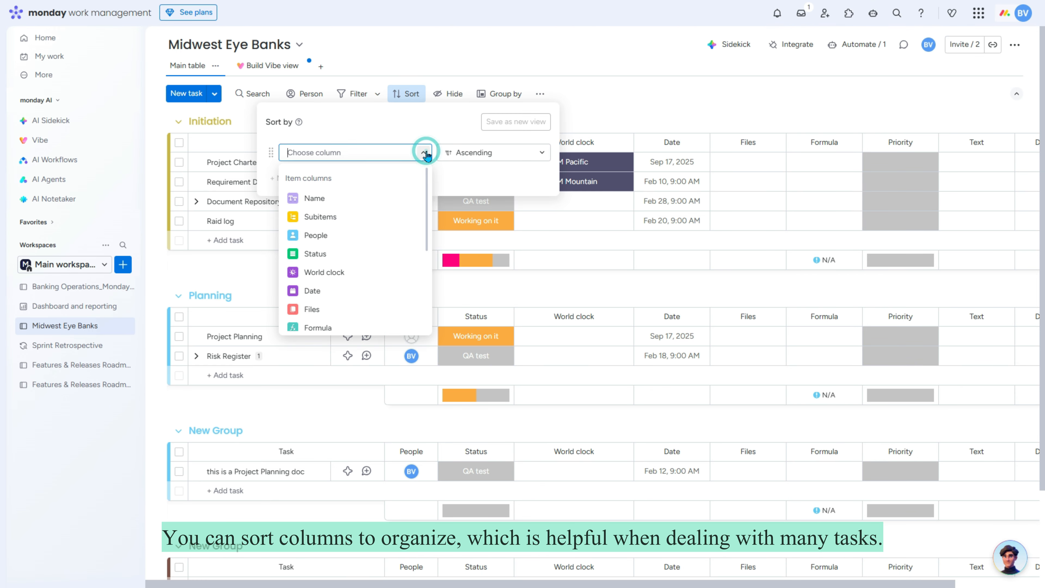
left_click(347, 253)
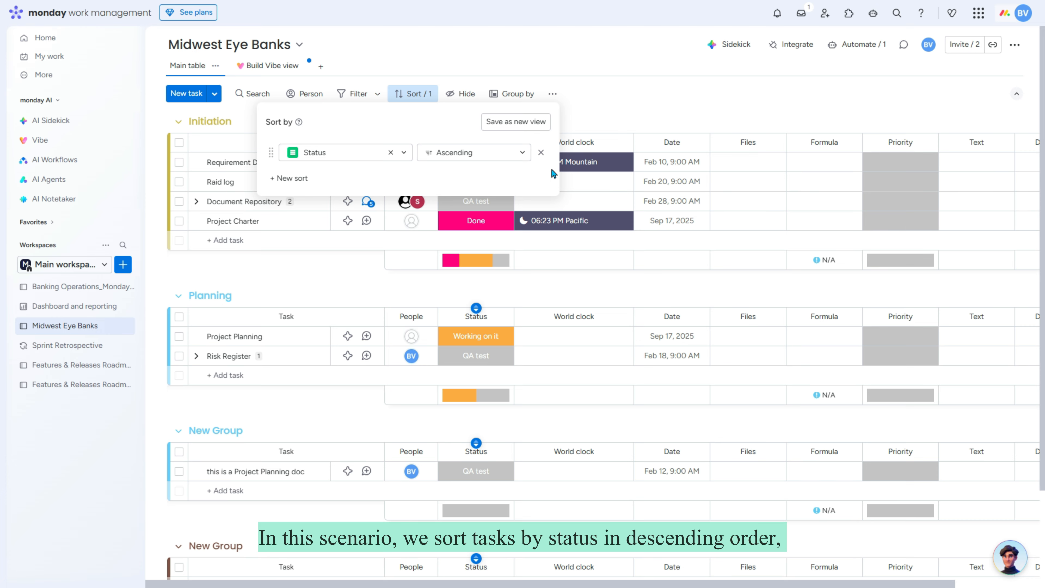
left_click(522, 155)
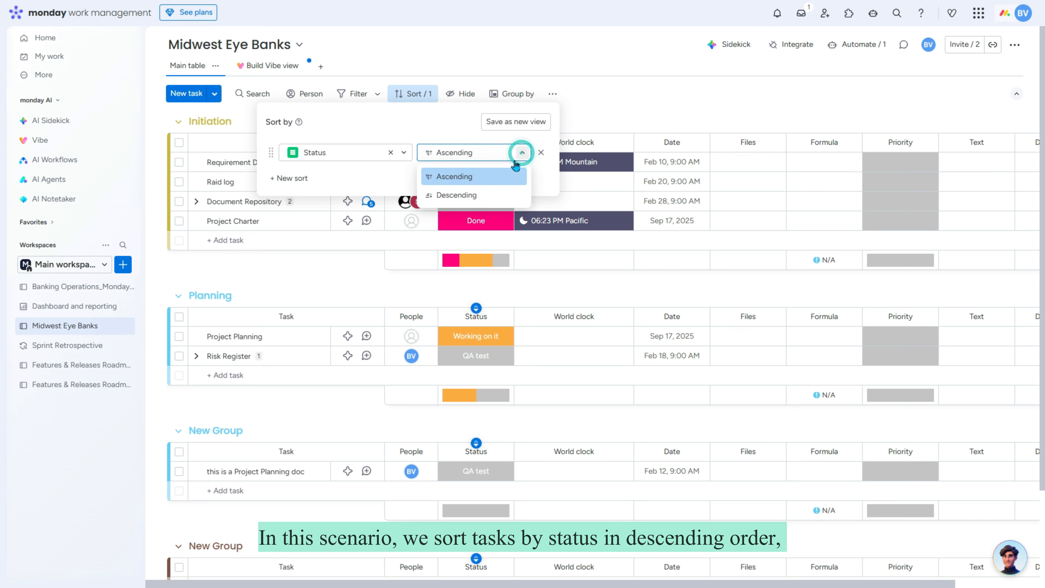
left_click(470, 197)
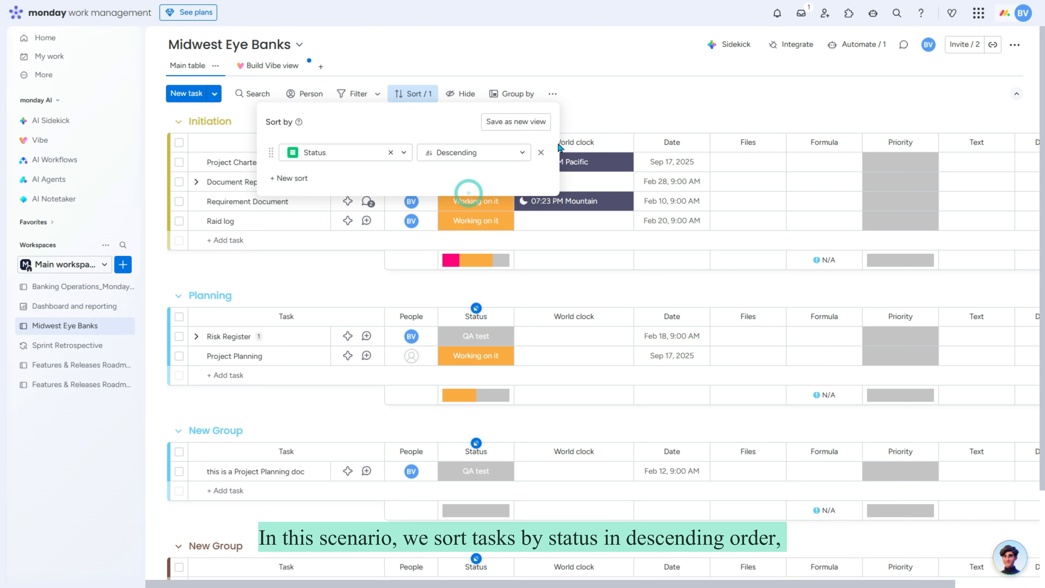
left_click(644, 109)
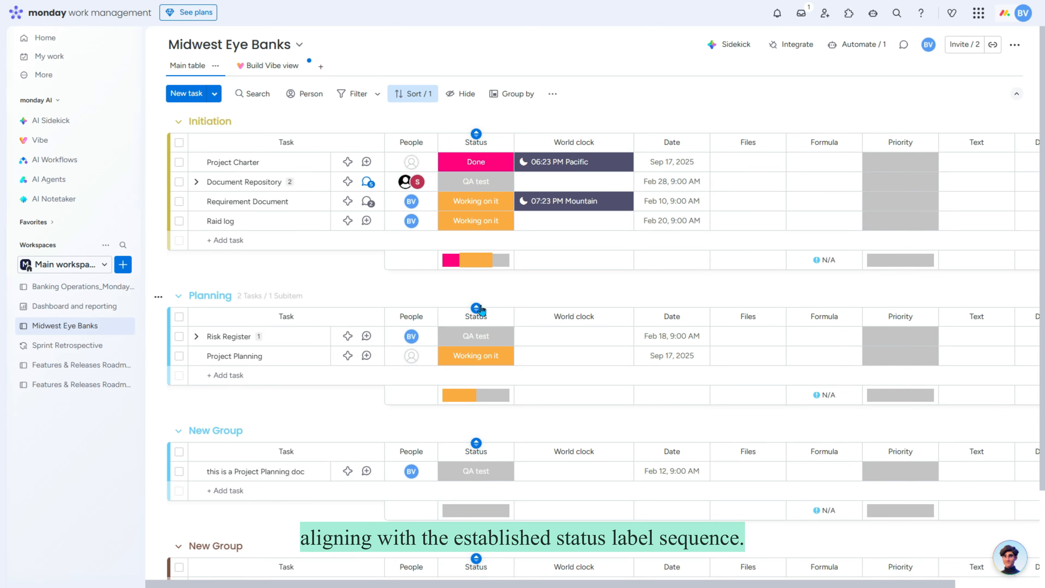
left_click(496, 165)
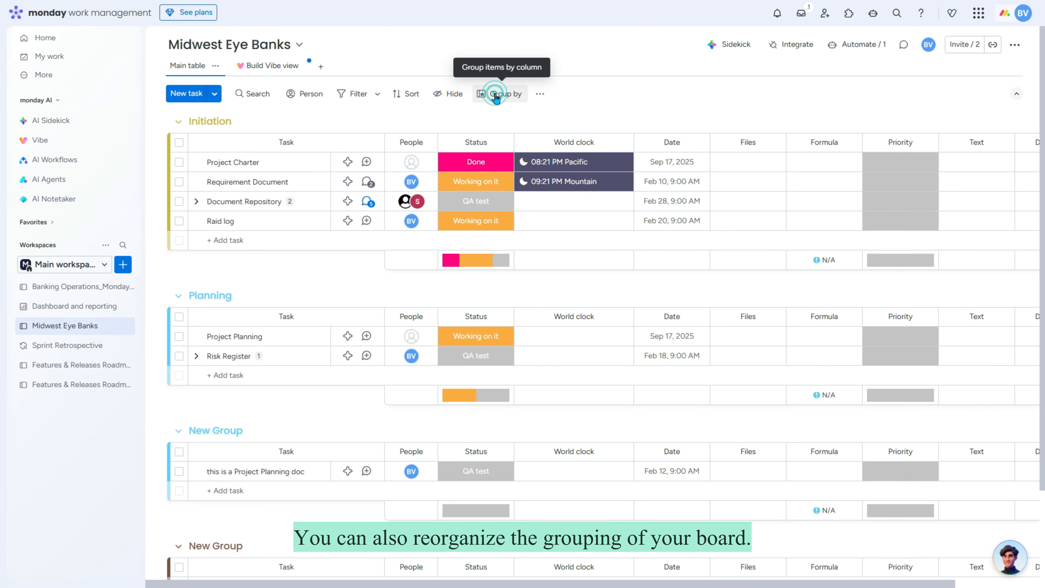
Step: Group the tasks by Status ordered A to Z, then clear the grouping again
left_click(497, 94)
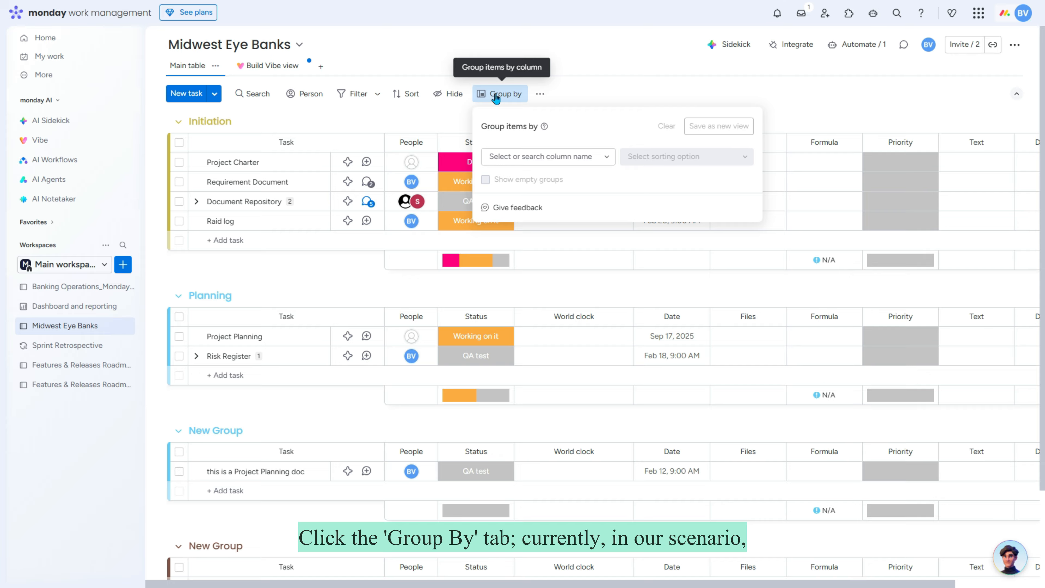
left_click(606, 157)
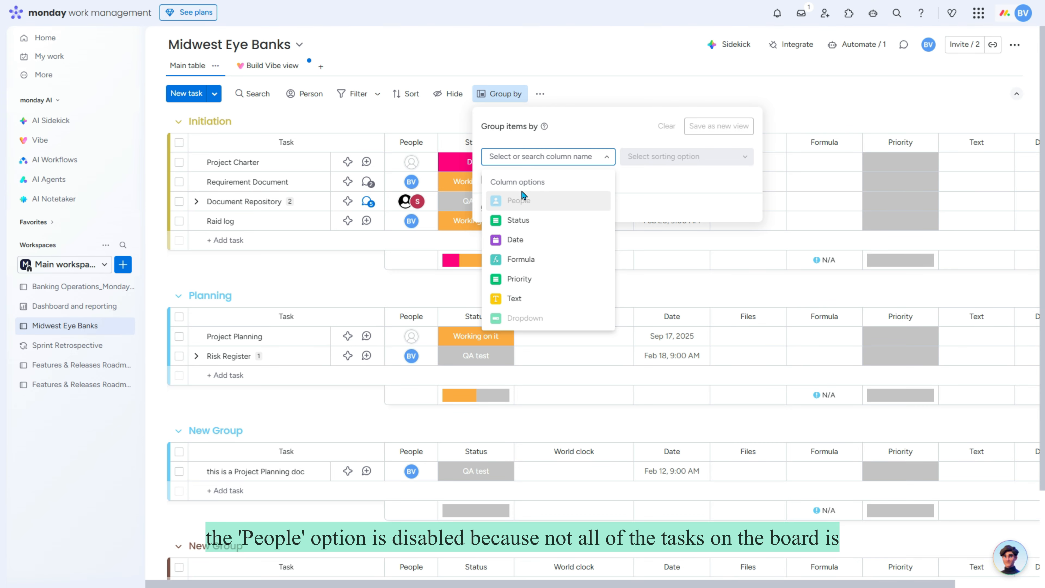
mouse_move(527, 200)
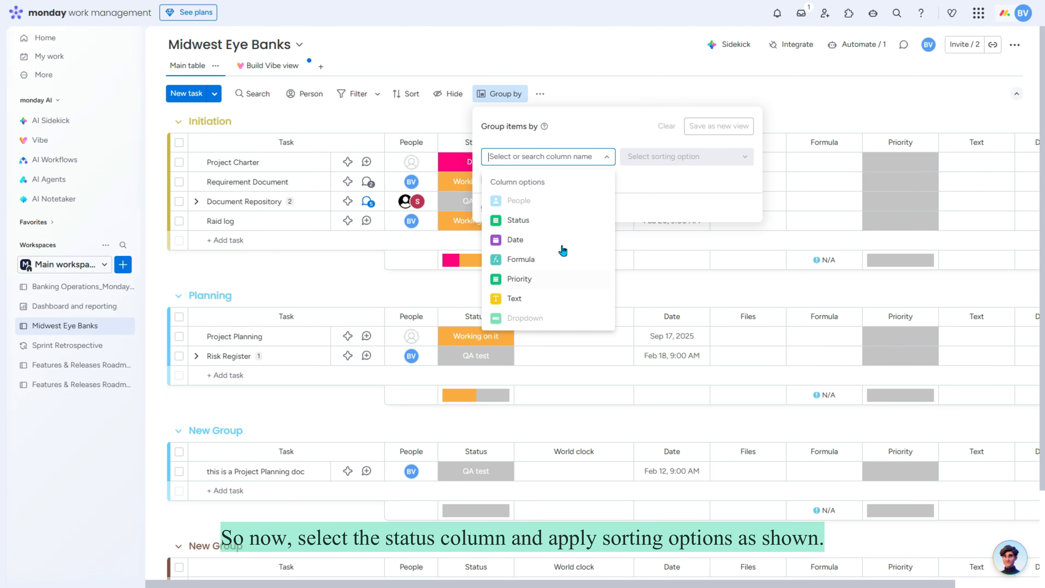
left_click(544, 221)
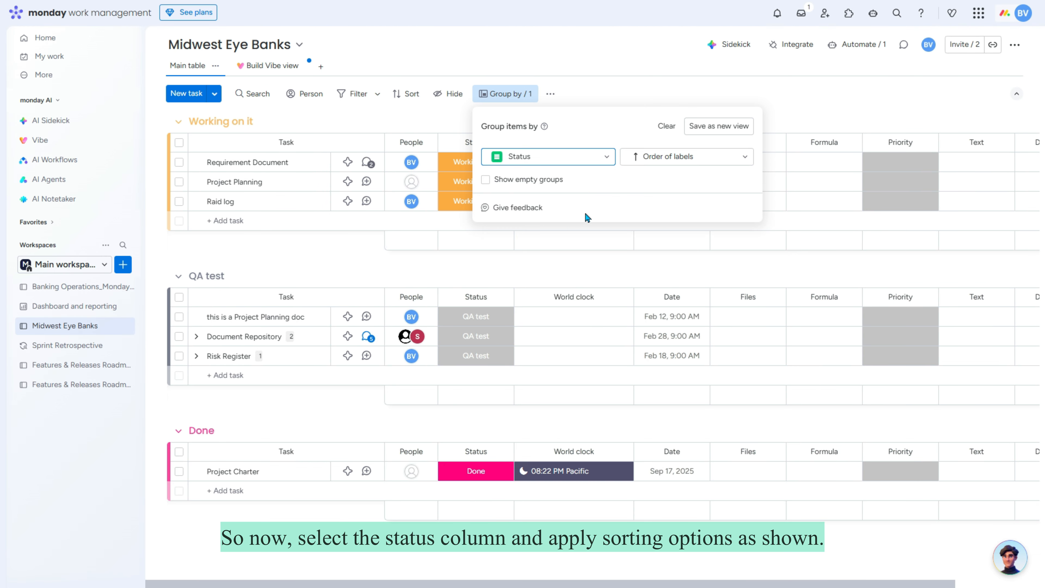
left_click(742, 159)
left_click(660, 239)
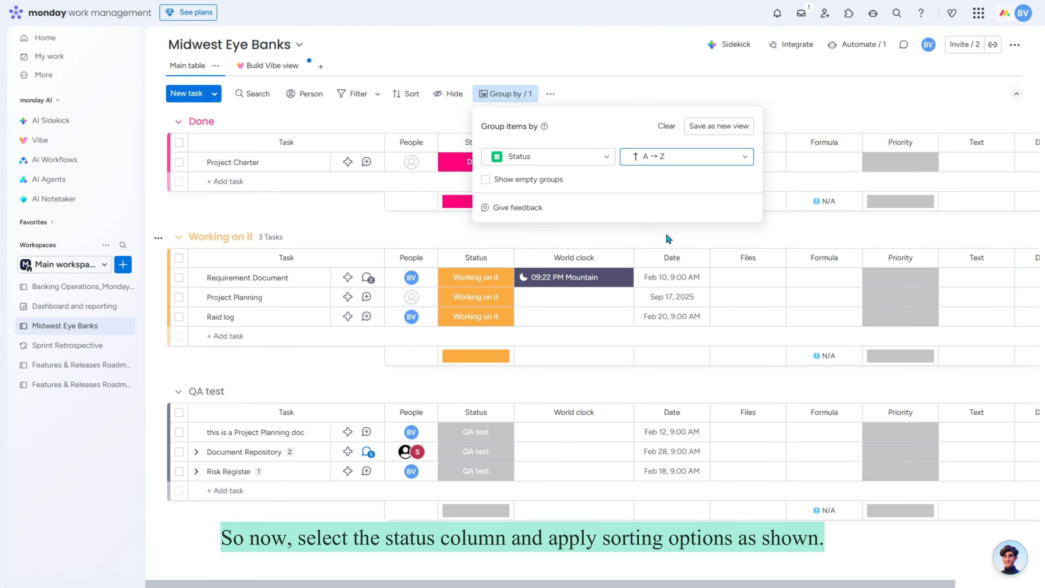
left_click(887, 120)
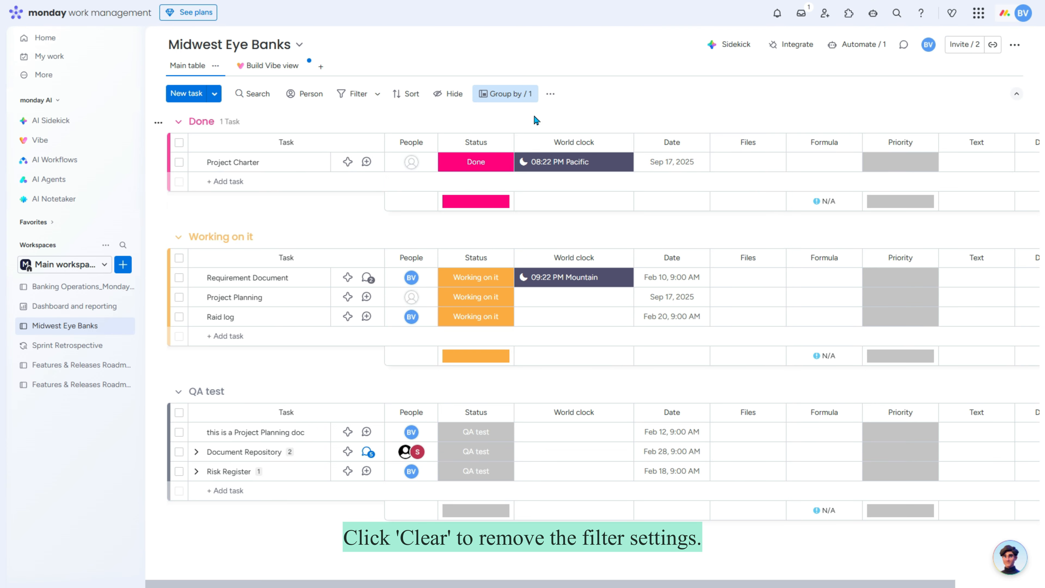
left_click(505, 93)
left_click(666, 126)
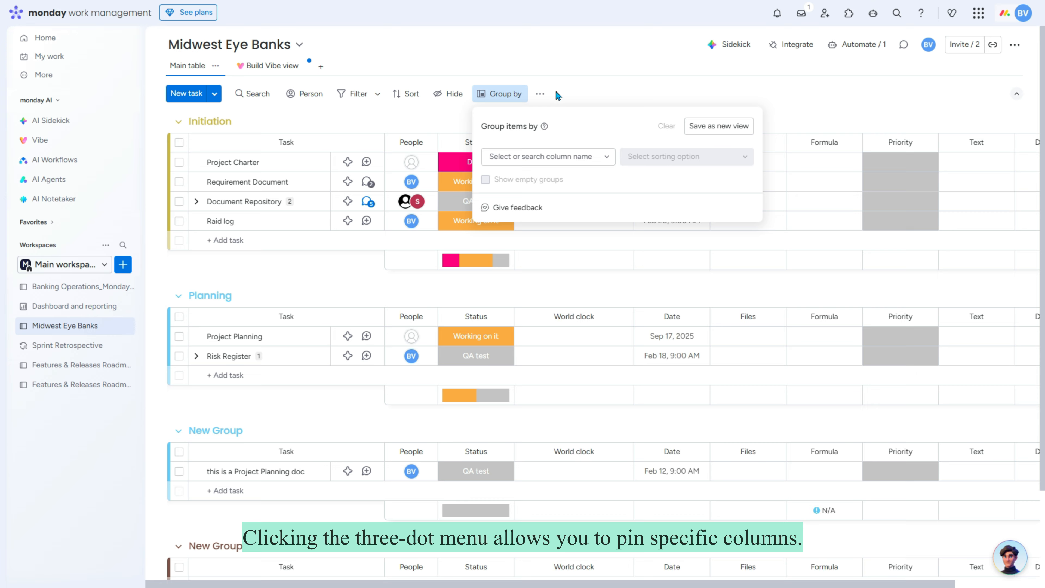
Step: Pin the People and Status columns, then arrow along the Project Charter row to test them
left_click(540, 93)
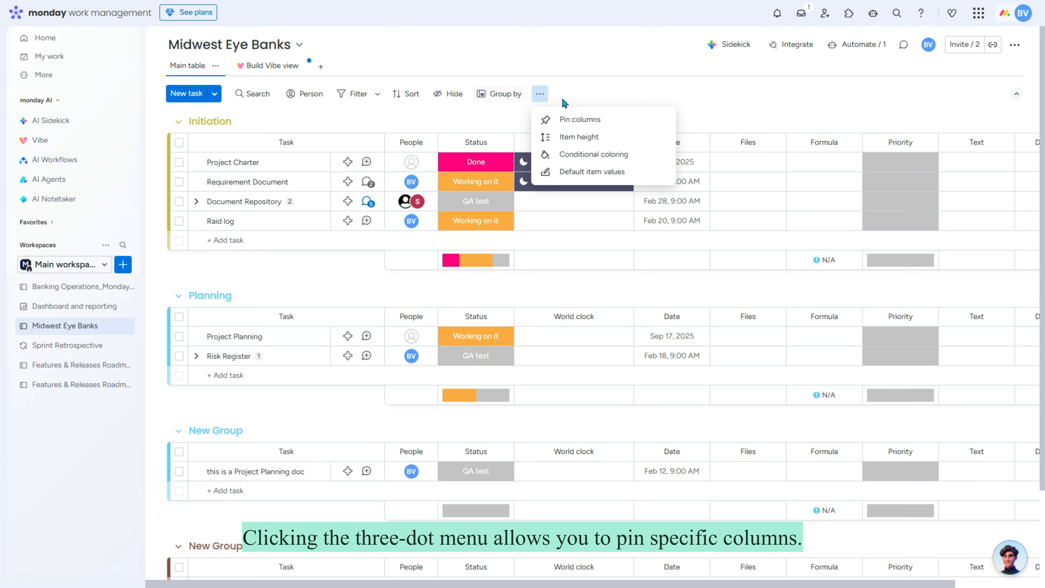
left_click(578, 120)
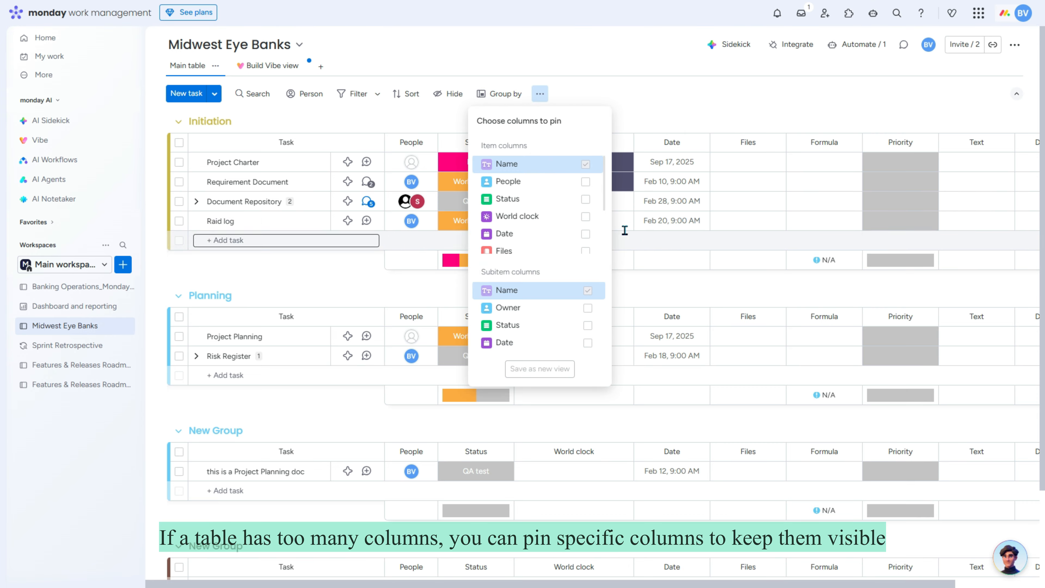
left_click(586, 182)
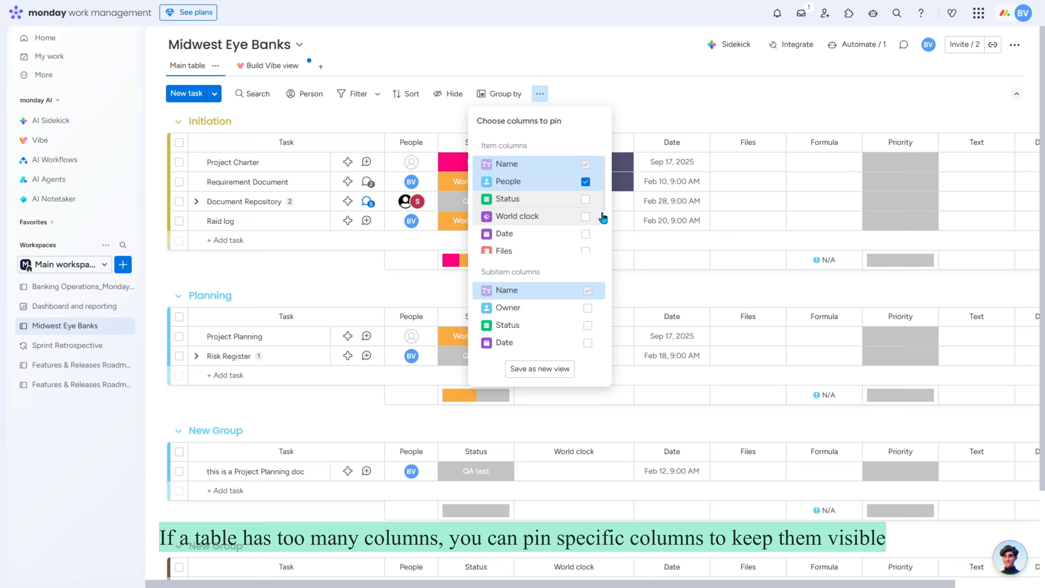
left_click(585, 200)
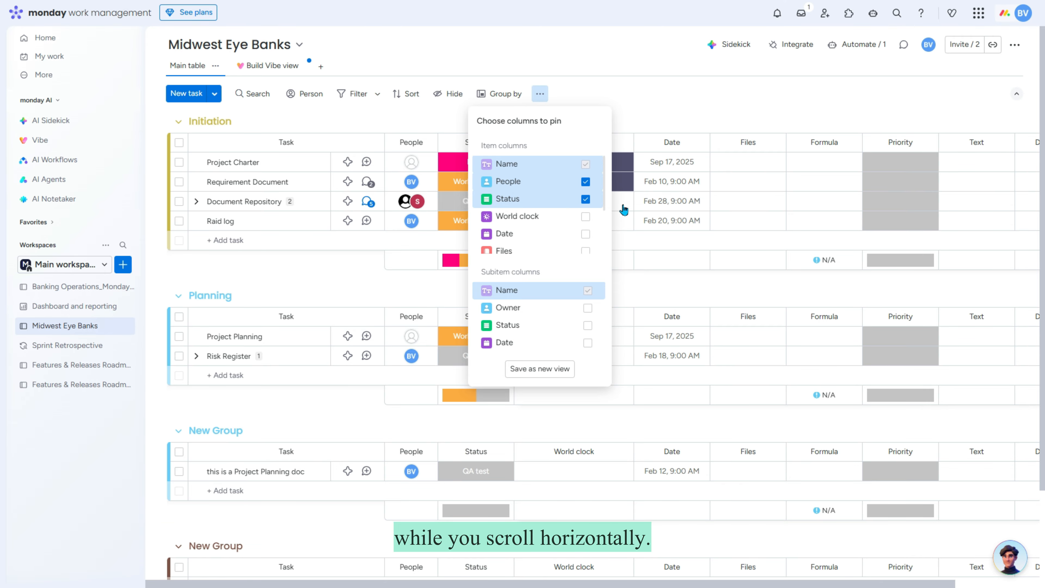
left_click(659, 118)
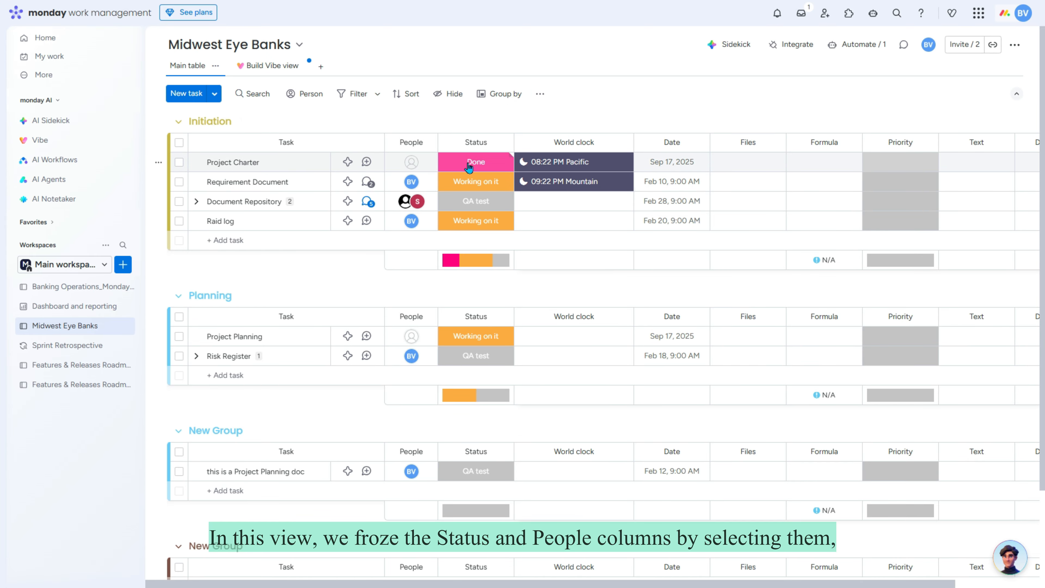
key("Right")
key("Right")
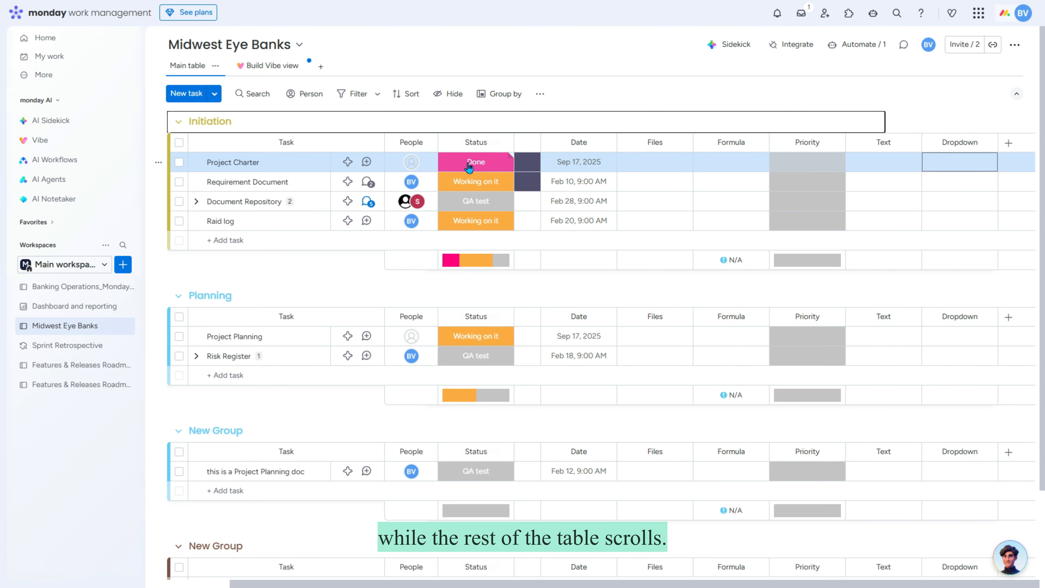
key("Left")
key("Left")
key("Left")
key("Left")
key("Left")
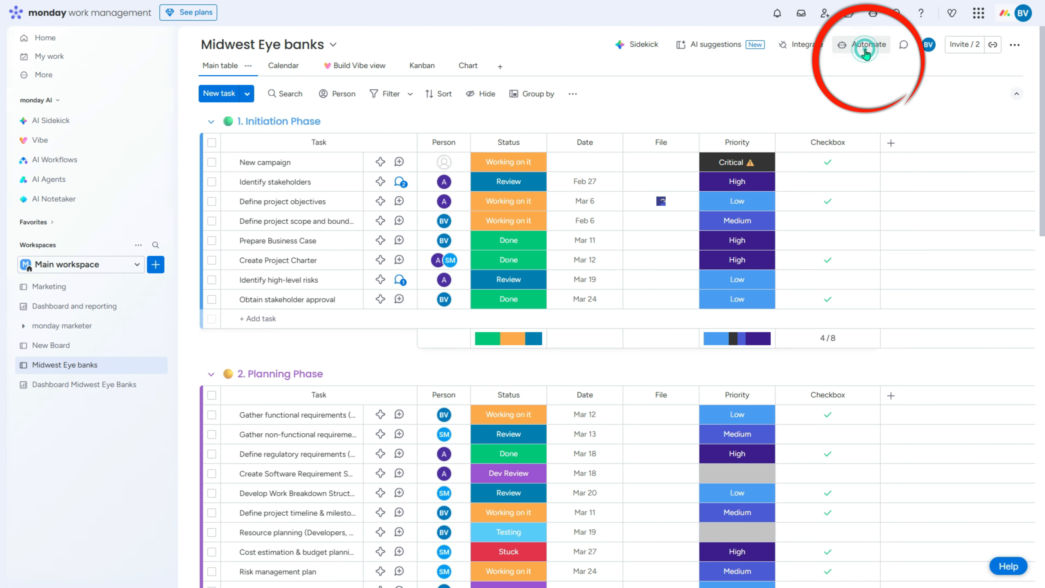
Step: Create an automation: when Status changes to Stuck, move the item to a group
left_click(866, 52)
left_click(305, 314)
left_click(296, 102)
left_click(303, 145)
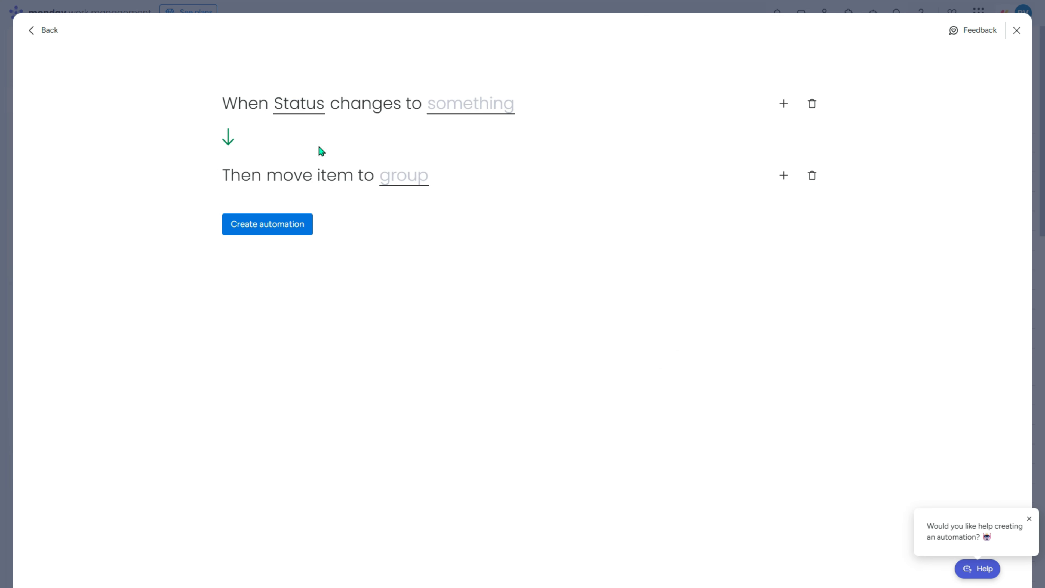
left_click(470, 102)
left_click(477, 187)
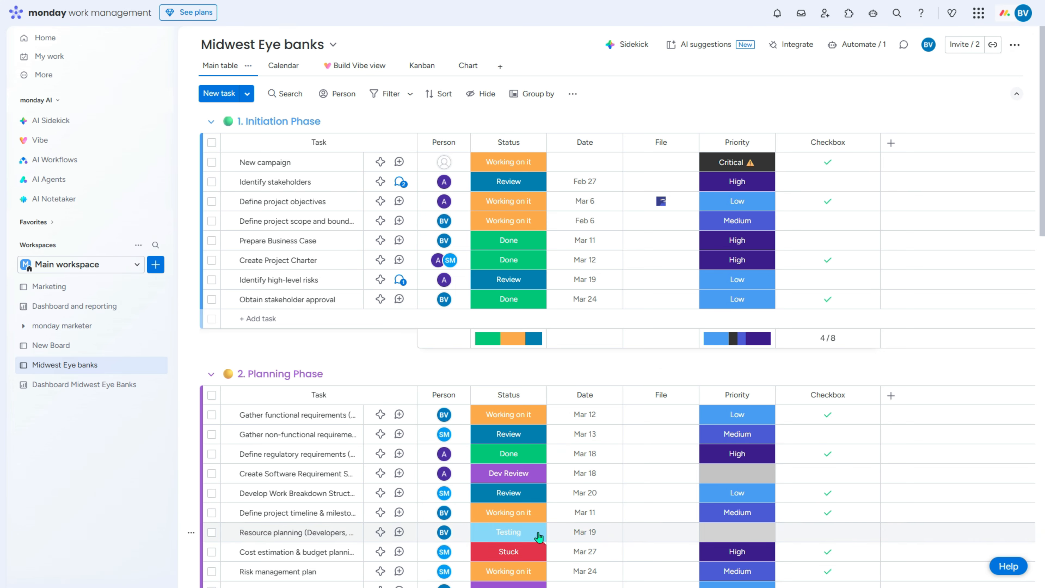
Step: Mark Resource planning as Stuck, then go to the Dashboard Midwest Eye Banks
left_click(509, 532)
left_click(472, 367)
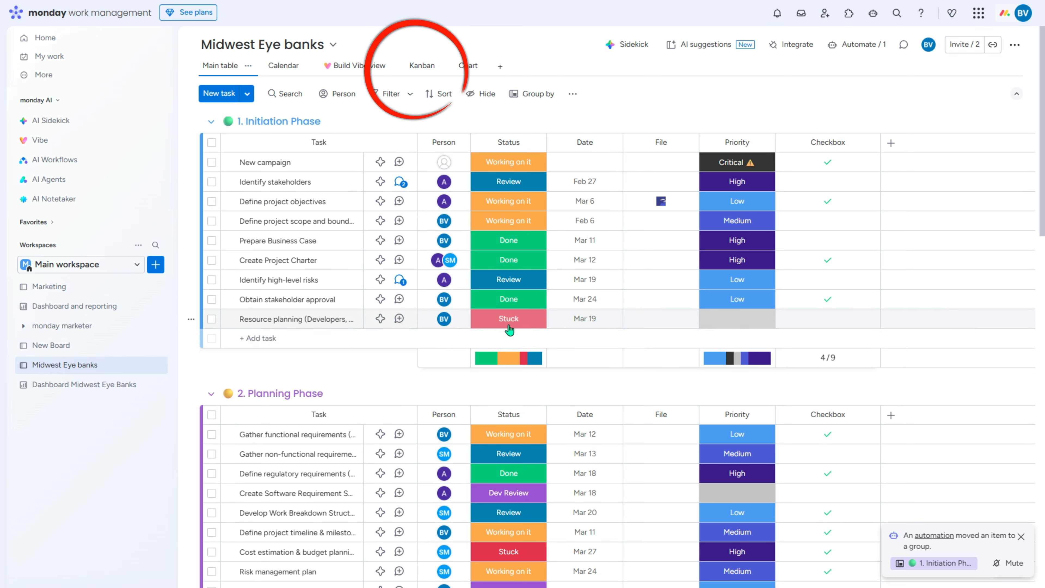
left_click(413, 69)
left_click(92, 387)
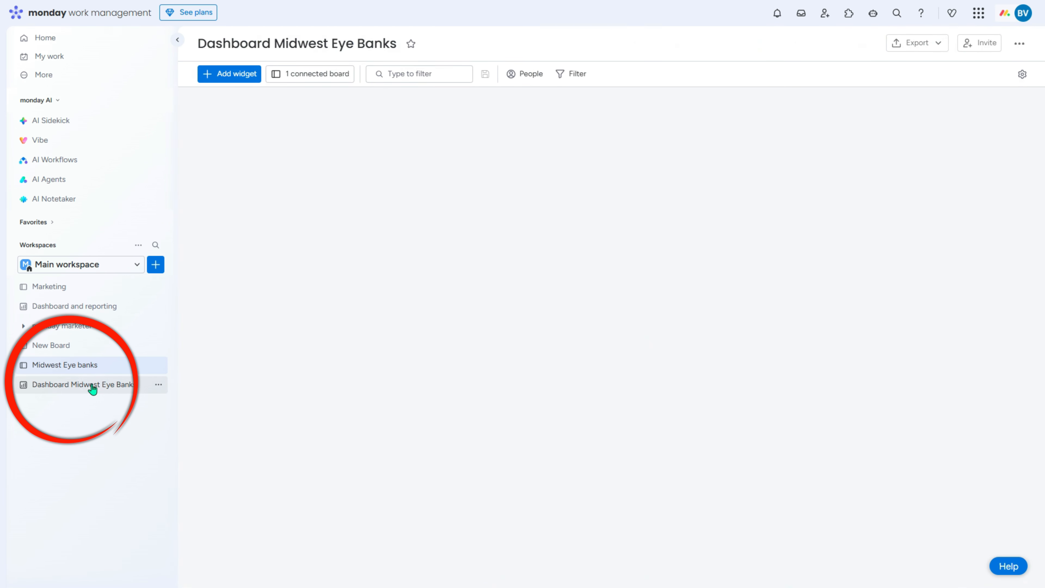